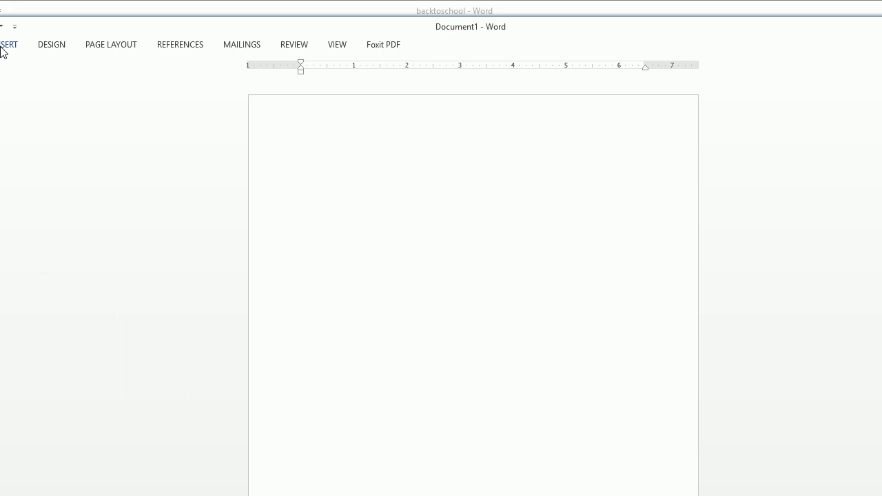
{"action": "left_click", "coordinate": [29, 49]}
{"action": "left_click", "coordinate": [162, 85]}
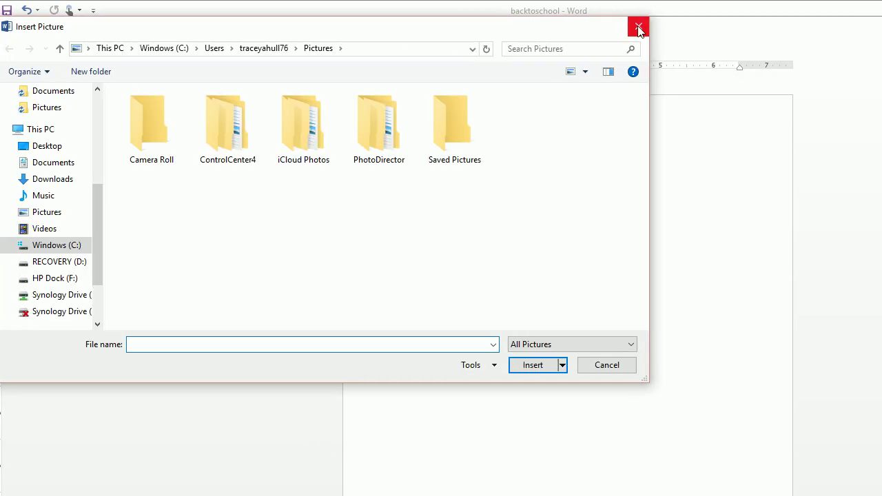
{"action": "left_click", "coordinate": [638, 29]}
- Insert a 1" by 1" rectangle shape near the page's upper-left margin corner
{"action": "left_click", "coordinate": [110, 45]}
{"action": "left_click", "coordinate": [229, 87]}
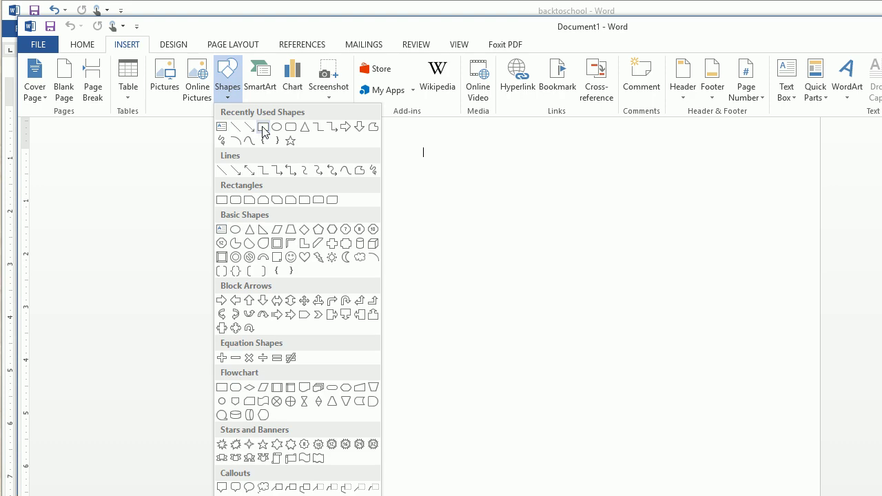
{"action": "left_click", "coordinate": [263, 128]}
{"action": "left_click", "coordinate": [417, 141]}
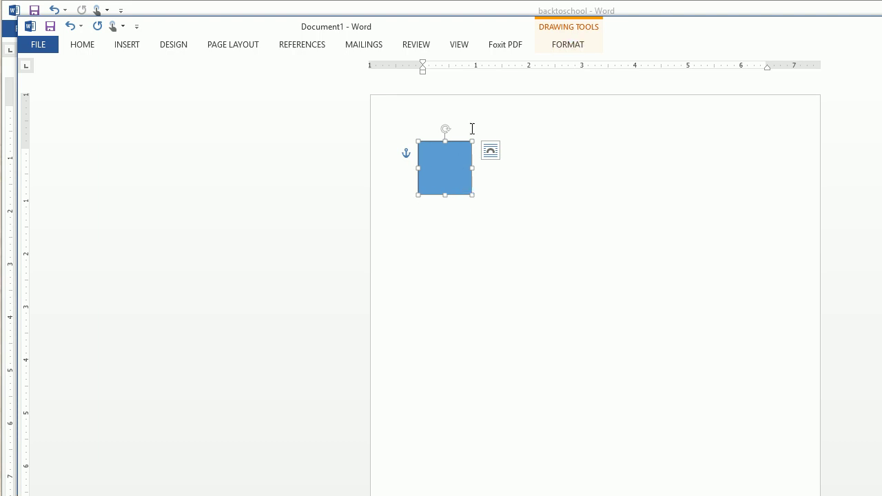
- Resize the blue square to 9.25" high and 7" wide, and reposition it centred across the page
{"action": "left_click", "coordinate": [567, 46]}
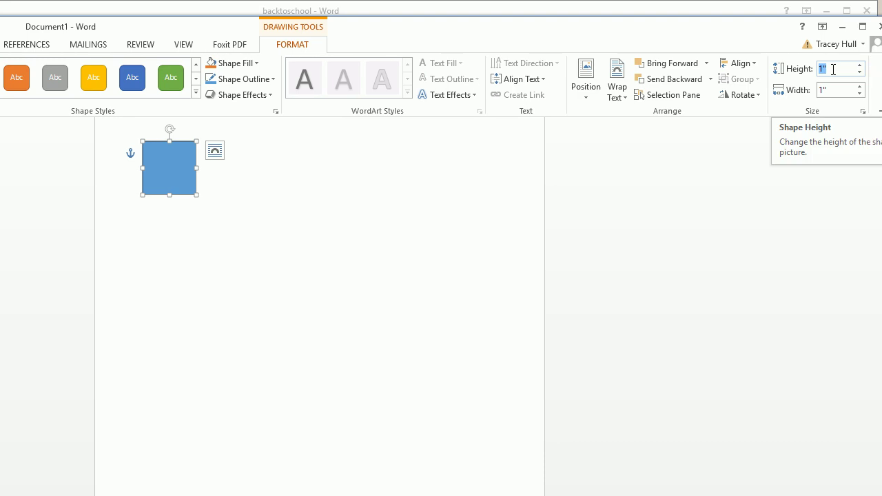
{"action": "left_click", "coordinate": [654, 68]}
{"action": "type", "text": "9.25"}
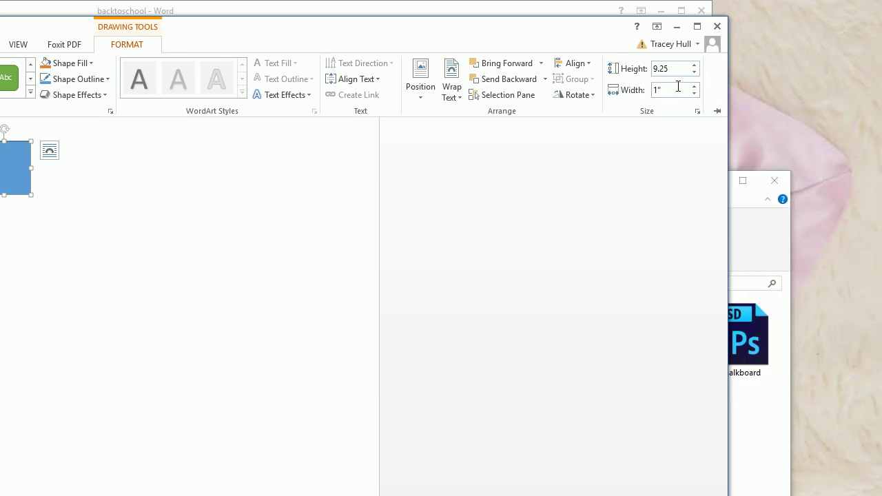
{"action": "left_click", "coordinate": [667, 90]}
{"action": "double_click", "coordinate": [669, 91]}
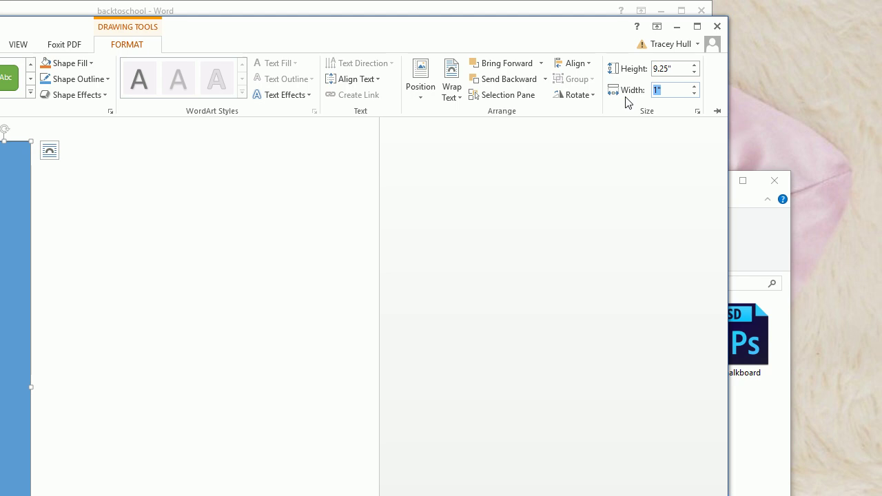
{"action": "type", "text": "7"}
{"action": "key", "text": "Return"}
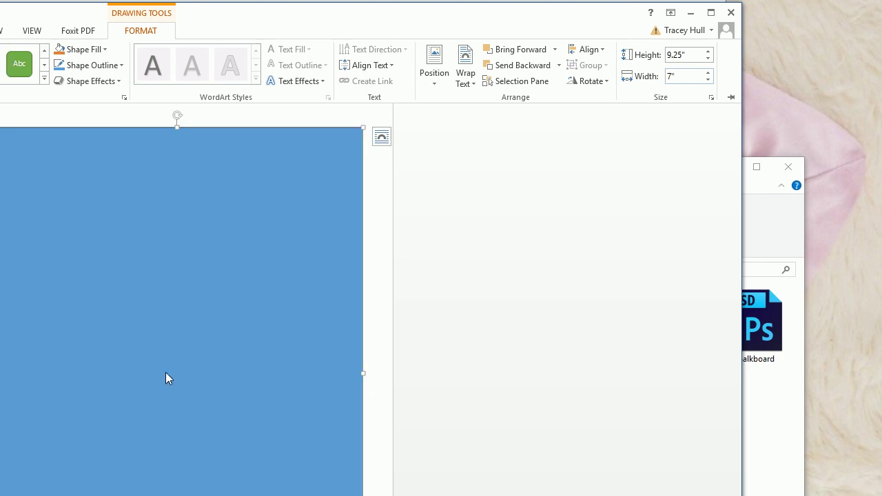
{"action": "left_click", "coordinate": [128, 341]}
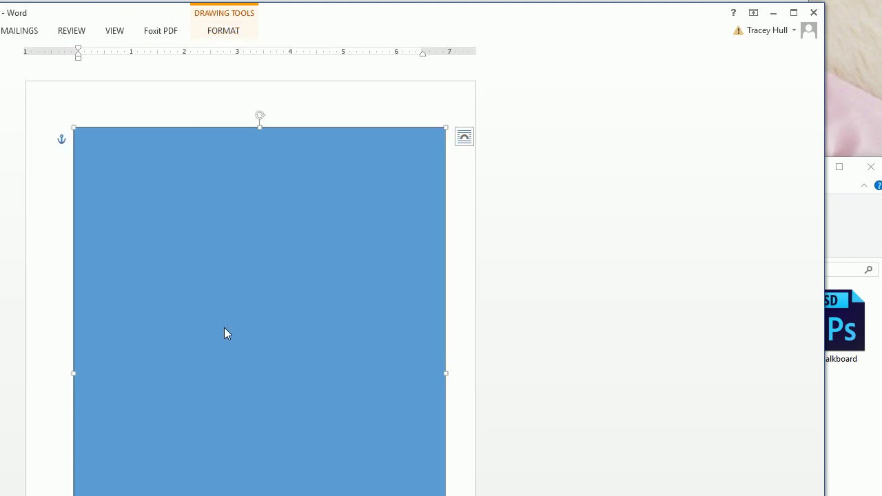
{"action": "left_click_drag", "start_coordinate": [272, 293], "coordinate": [294, 287]}
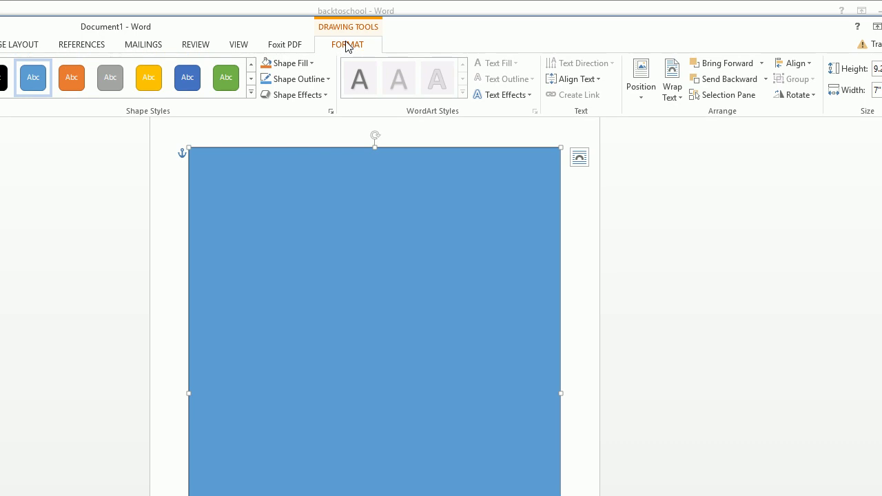
- Remove the rectangle's fill and give it a thick black outline
{"action": "left_click", "coordinate": [290, 63]}
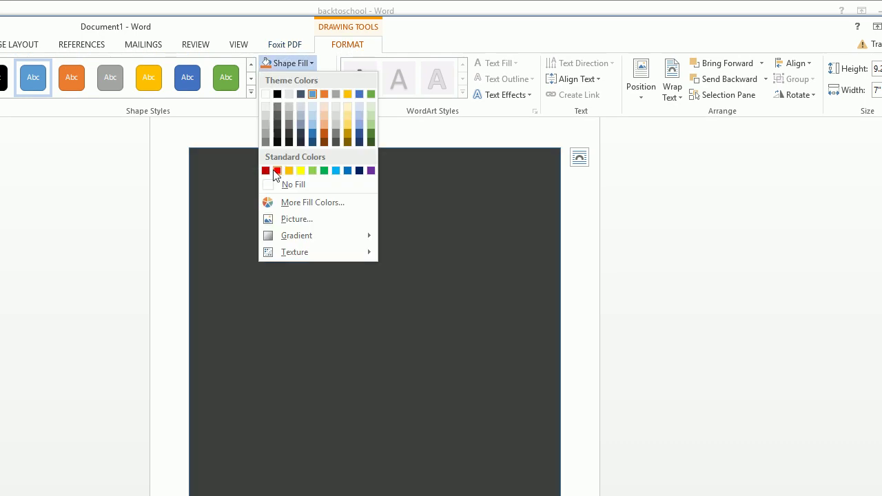
{"action": "left_click", "coordinate": [276, 185]}
{"action": "left_click", "coordinate": [293, 79]}
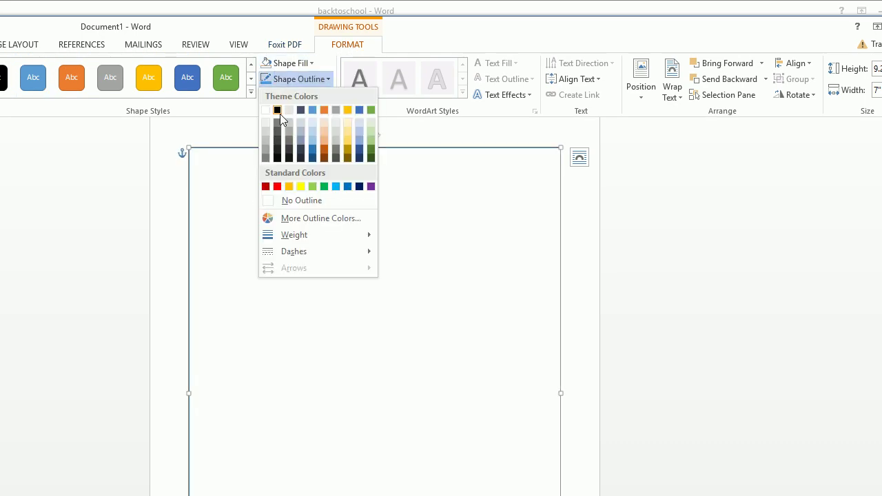
{"action": "left_click", "coordinate": [277, 110]}
{"action": "left_click", "coordinate": [280, 79]}
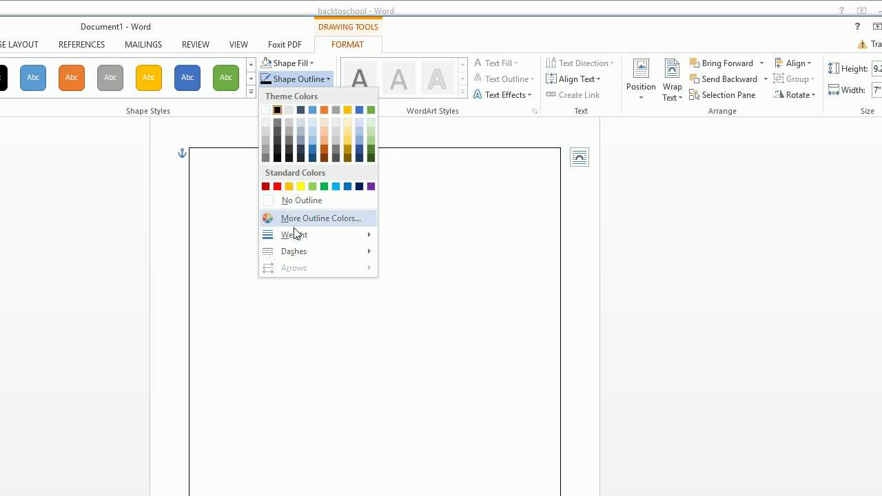
{"action": "mouse_move", "coordinate": [298, 235]}
{"action": "left_click", "coordinate": [417, 358]}
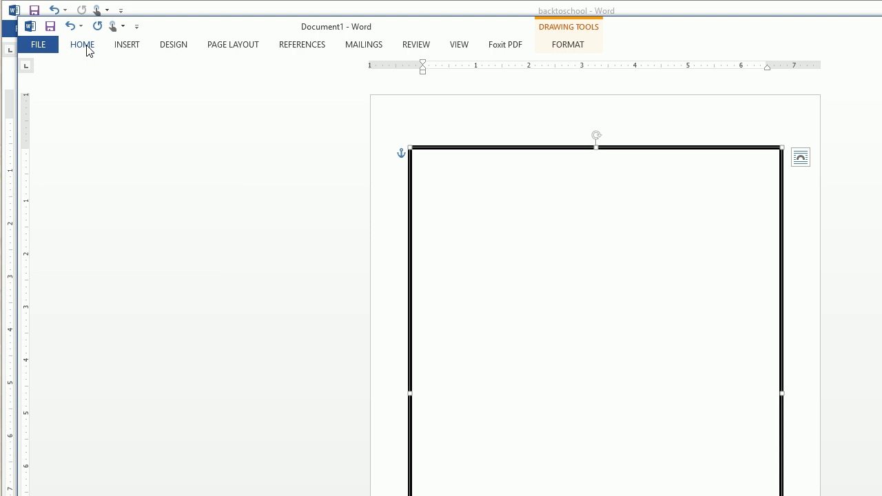
- Insert the red gingham pattern picture from its folder on the Desktop
{"action": "left_click", "coordinate": [127, 44]}
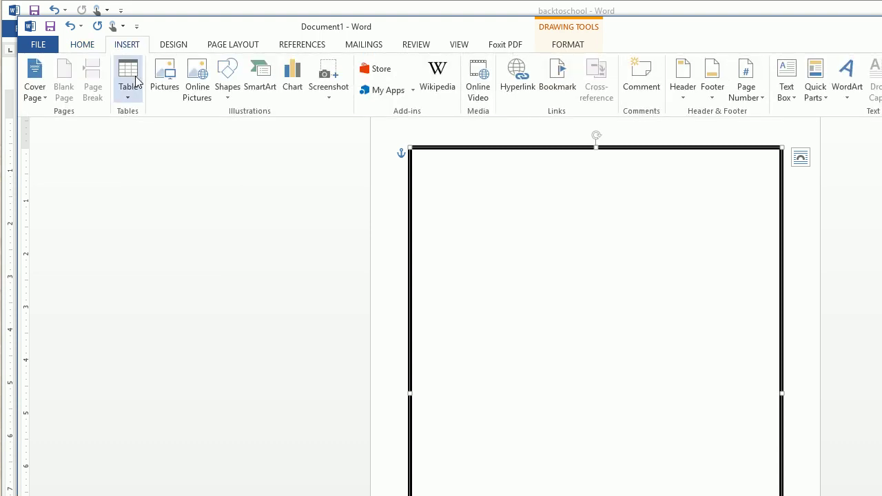
{"action": "left_click", "coordinate": [165, 75]}
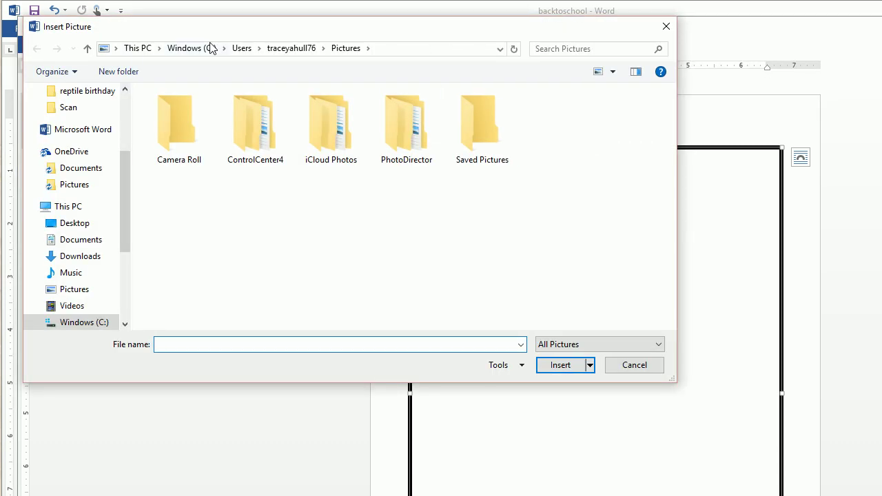
{"action": "left_click", "coordinate": [135, 48]}
{"action": "double_click", "coordinate": [218, 124]}
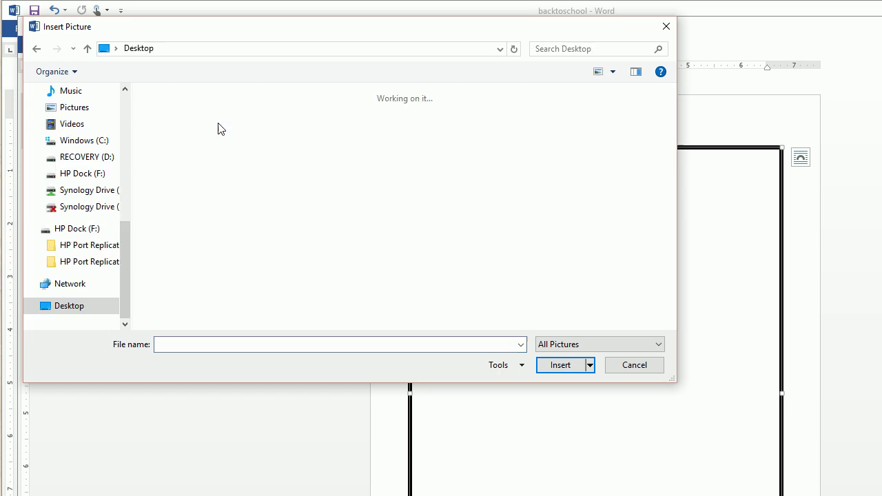
{"action": "double_click", "coordinate": [194, 132]}
{"action": "left_click", "coordinate": [481, 131]}
{"action": "left_click", "coordinate": [562, 365]}
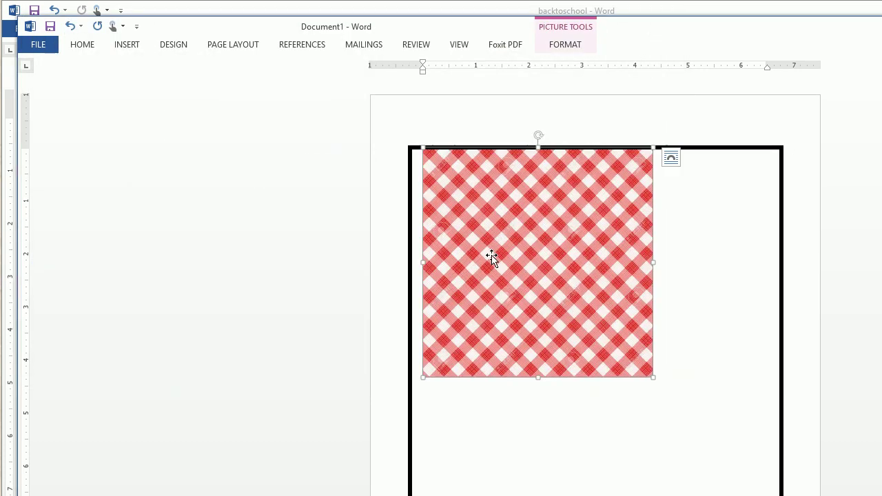
- Set the gingham picture's text wrapping to In Front of Text and fit it into the frame's upper-left inner corner
{"action": "left_click", "coordinate": [521, 384]}
{"action": "left_click", "coordinate": [622, 262]}
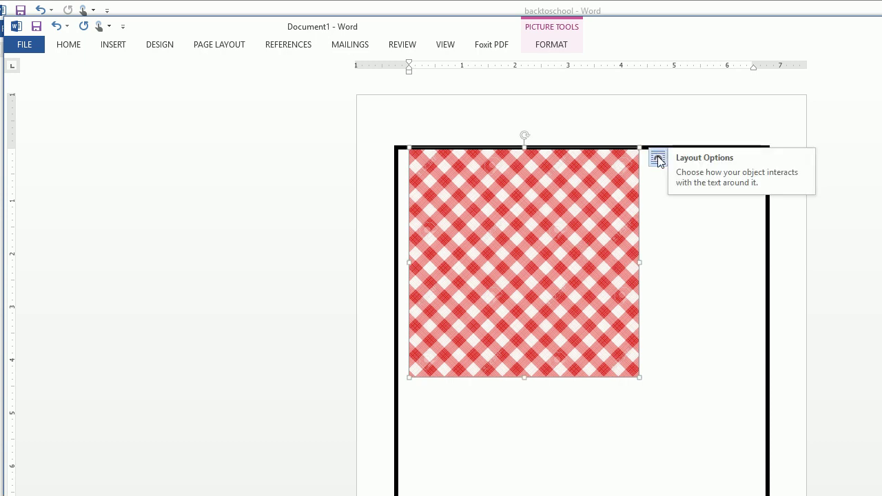
{"action": "right_click", "coordinate": [565, 178]}
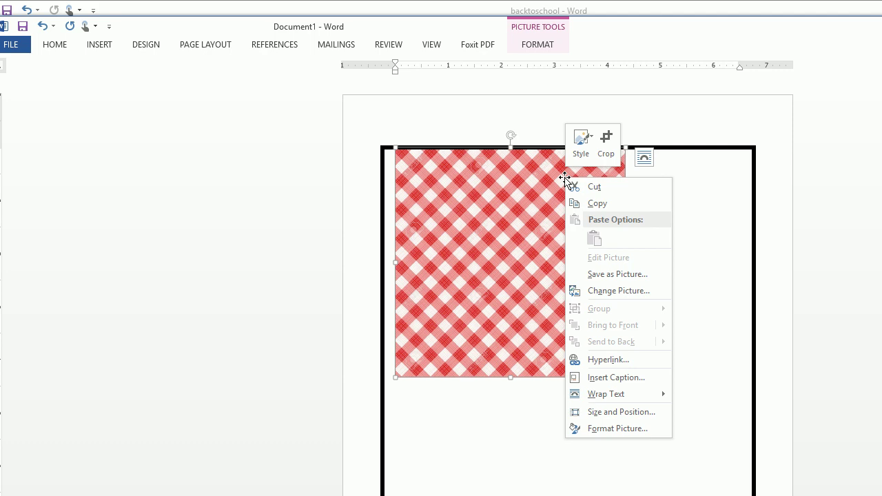
{"action": "mouse_move", "coordinate": [595, 383]}
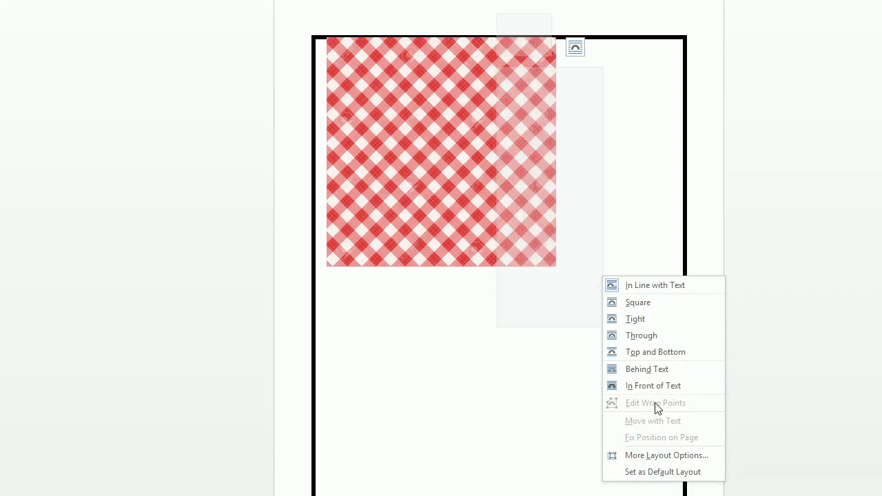
{"action": "left_click", "coordinate": [653, 358]}
{"action": "mouse_move", "coordinate": [475, 142]}
{"action": "left_mouse_down"}
{"action": "mouse_move", "coordinate": [459, 193]}
{"action": "mouse_move", "coordinate": [450, 157]}
{"action": "mouse_move", "coordinate": [465, 143]}
{"action": "left_mouse_up"}
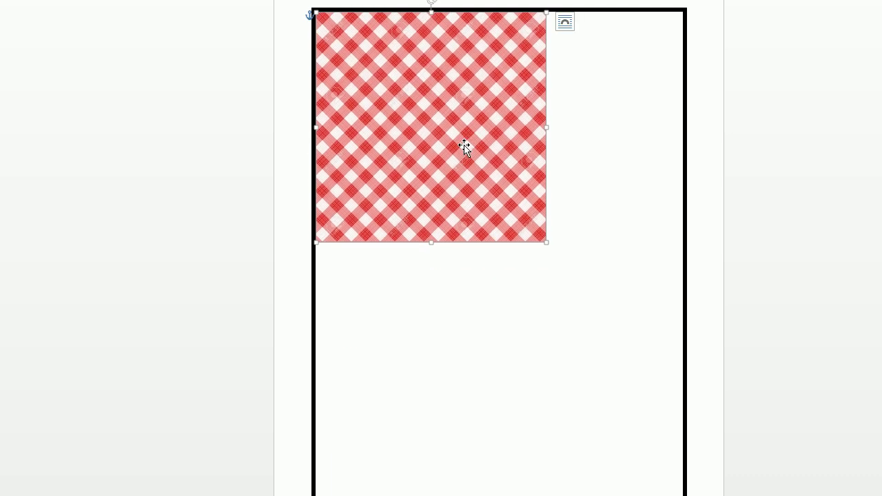
- Copy the gingham picture and paste a duplicate onto the page, keeping the source formatting
{"action": "scroll", "coordinate": [465, 147], "scroll_direction": "up", "scroll_amount": 2}
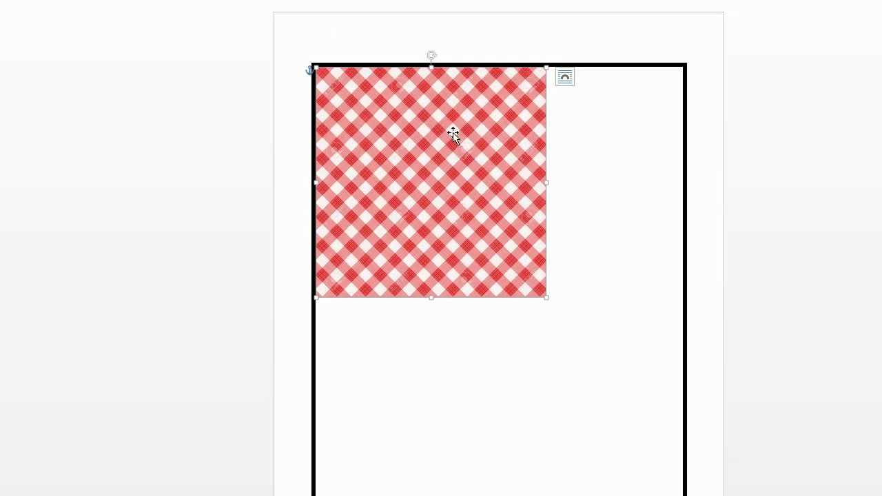
{"action": "right_click", "coordinate": [453, 133]}
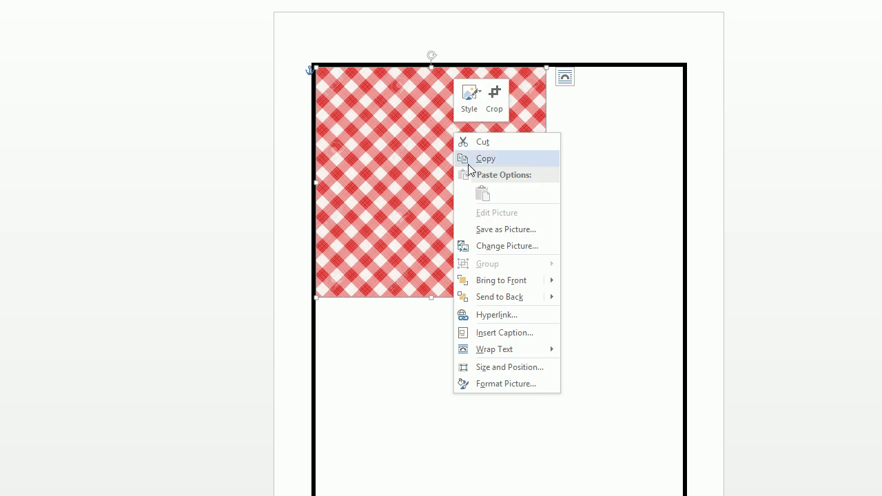
{"action": "left_click", "coordinate": [469, 163]}
{"action": "left_click", "coordinate": [571, 142]}
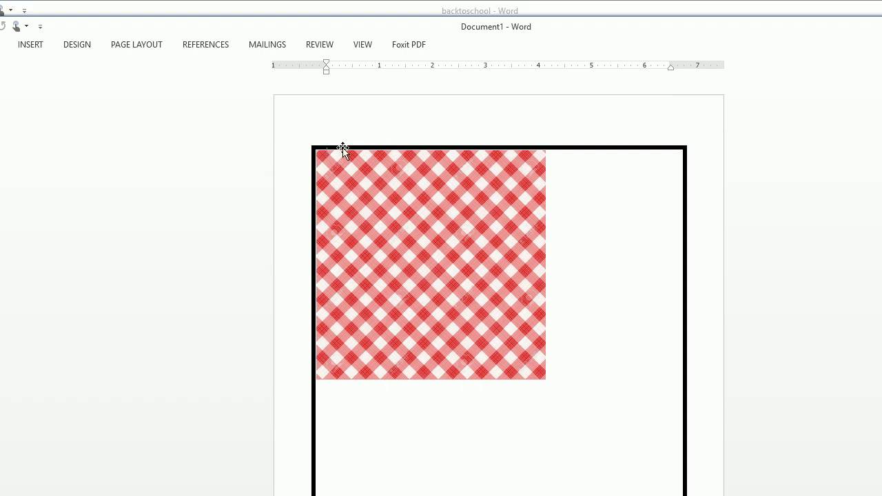
{"action": "right_click", "coordinate": [561, 183]}
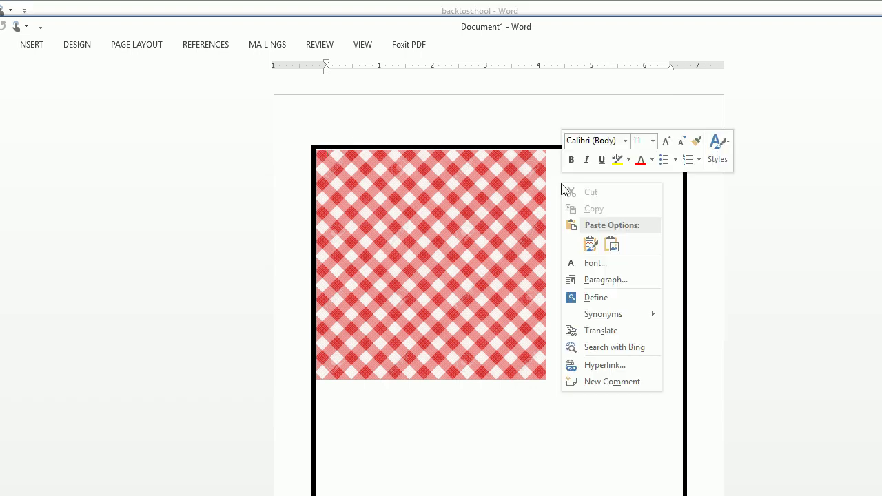
{"action": "left_click", "coordinate": [589, 242]}
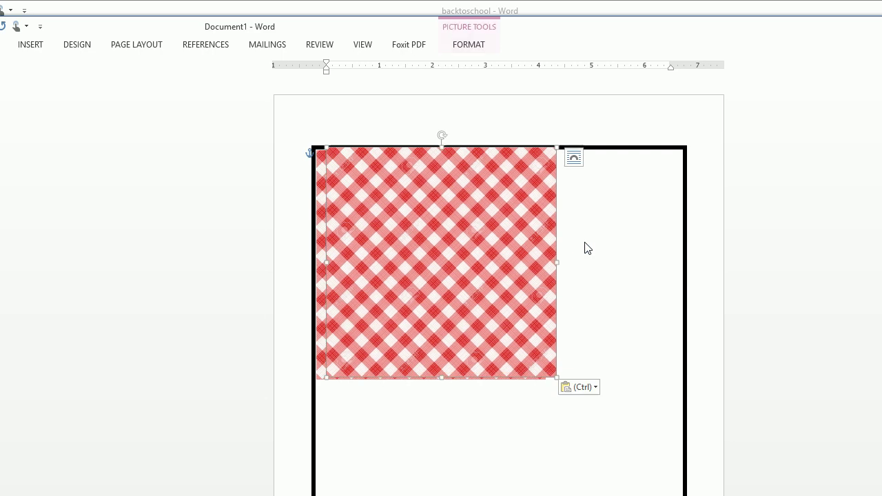
- Move the duplicate gingham picture over the frame's right side and nudge it until its checks line up with the first picture's pattern
{"action": "left_click_drag", "start_coordinate": [462, 238], "coordinate": [592, 238]}
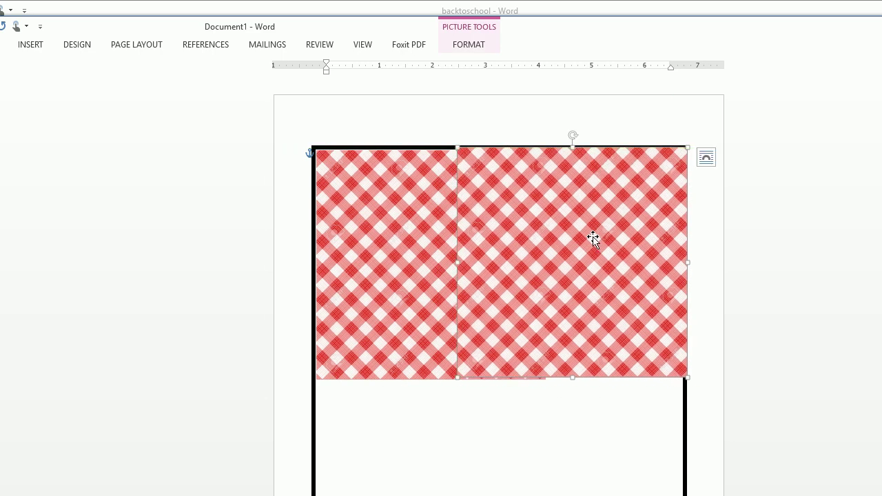
{"action": "key", "text": "ctrl+Down"}
{"action": "key", "text": "ctrl+Right"}
{"action": "key", "text": "ctrl+Down"}
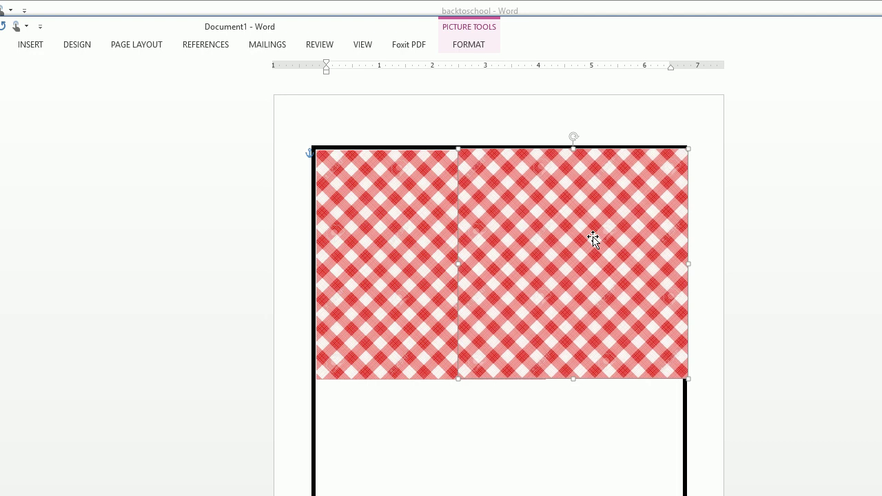
{"action": "key", "text": "ctrl+Right"}
{"action": "key", "text": "ctrl+Down"}
{"action": "key", "text": "ctrl+Right"}
{"action": "key", "text": "ctrl+Right"}
{"action": "key", "text": "ctrl+Right"}
{"action": "key", "text": "ctrl+Left"}
{"action": "key", "text": "ctrl+Left"}
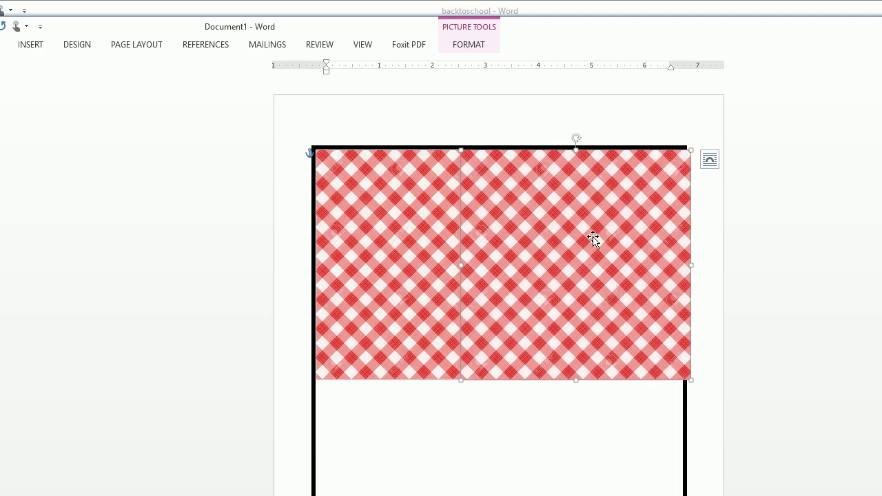
{"action": "left_click", "coordinate": [534, 404]}
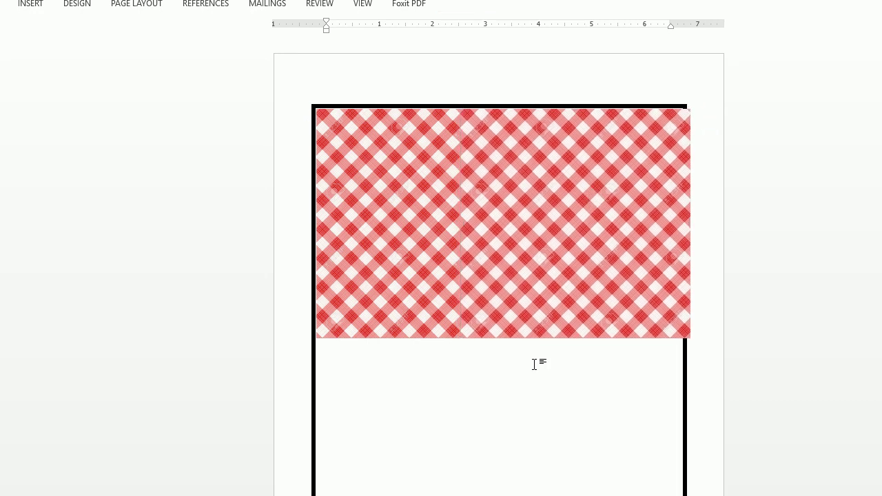
{"action": "left_click", "coordinate": [544, 313]}
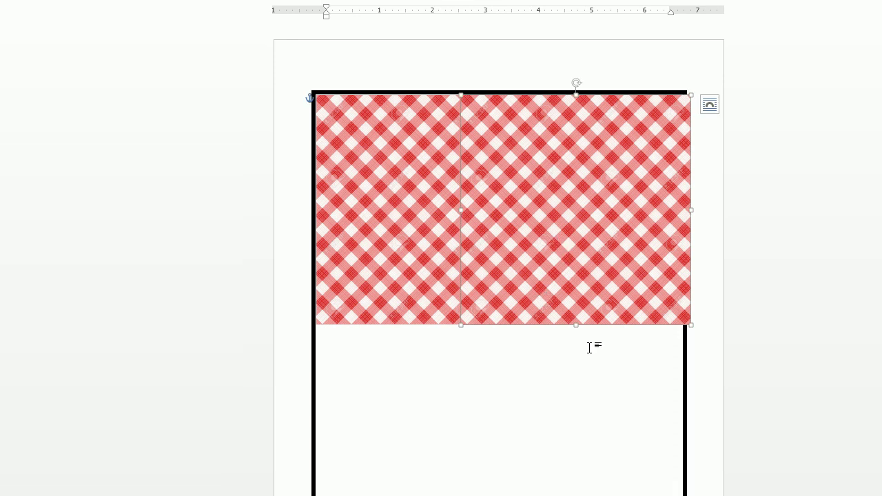
{"action": "left_click", "coordinate": [589, 348]}
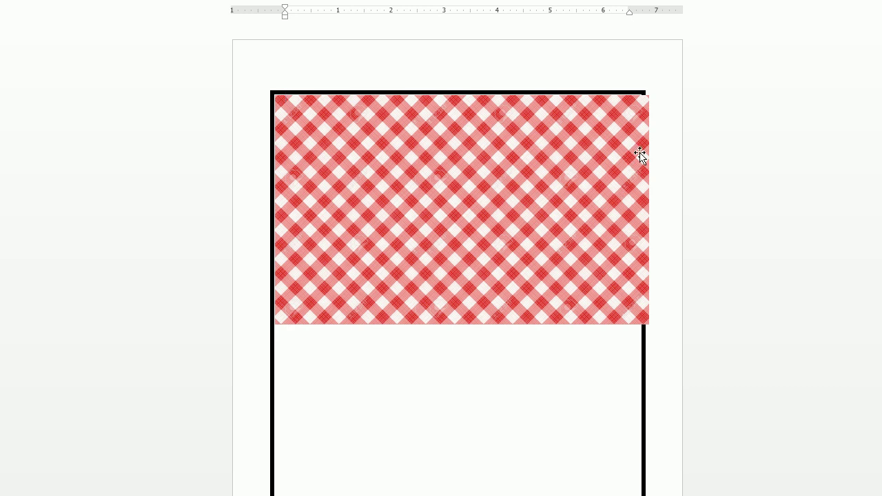
- Crop the duplicate gingham picture's right edge back to the inside of the black frame
{"action": "left_click", "coordinate": [483, 220]}
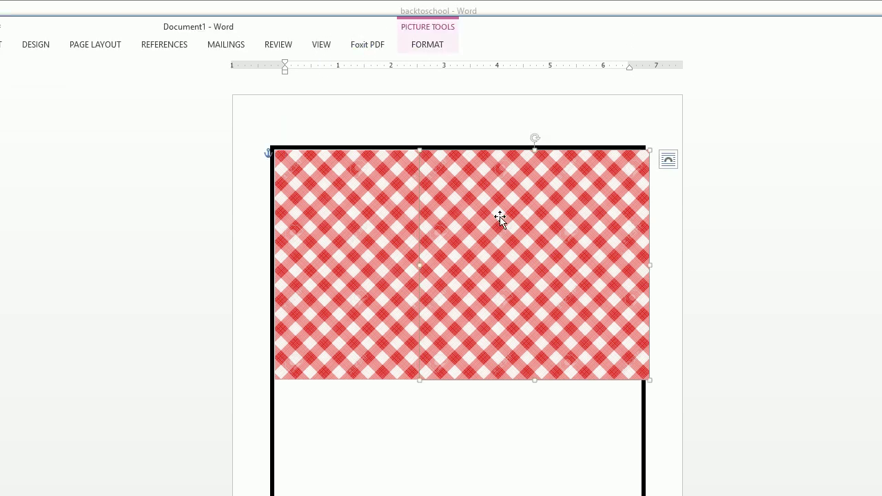
{"action": "left_click", "coordinate": [415, 44]}
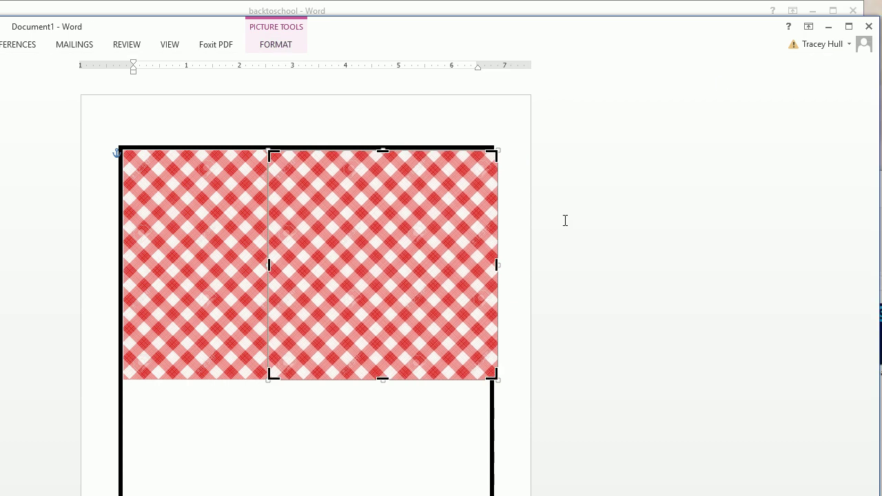
{"action": "left_click_drag", "start_coordinate": [498, 265], "coordinate": [488, 266]}
{"action": "left_click", "coordinate": [506, 260]}
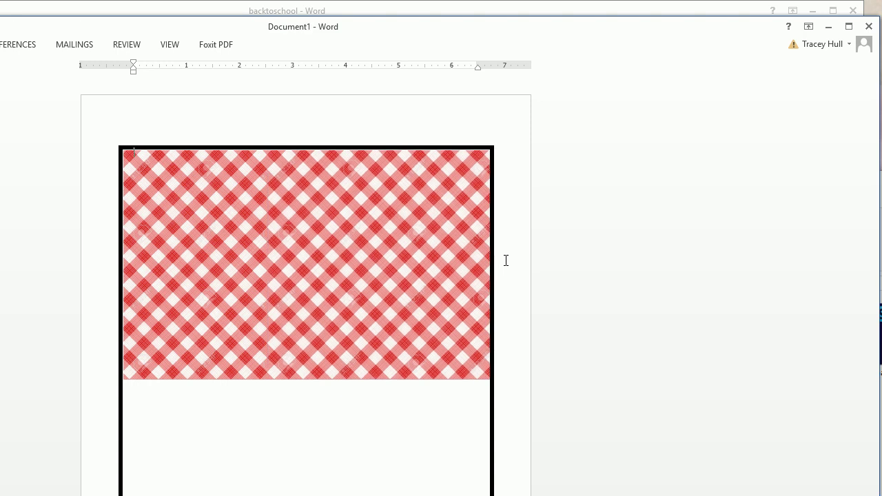
- Select both gingham pictures together, copy them, and paste the duplicate pair onto the page
{"action": "left_click", "coordinate": [378, 259]}
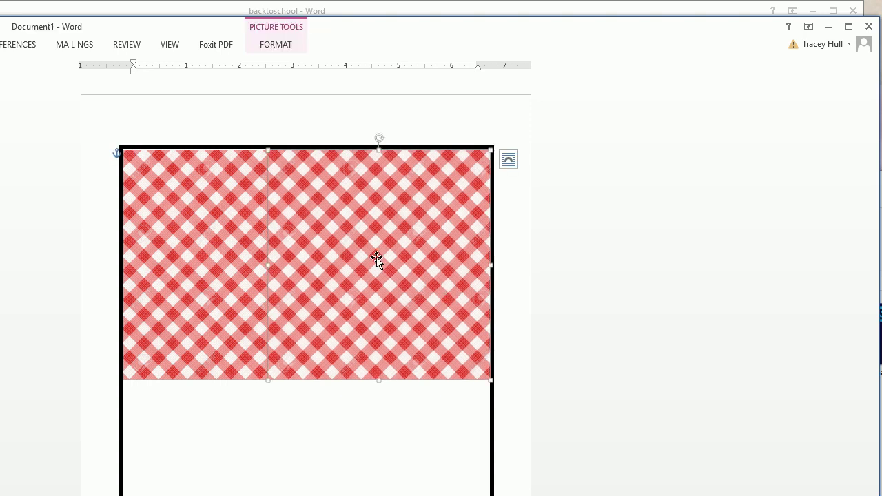
{"action": "left_click", "coordinate": [246, 232], "text": "shift"}
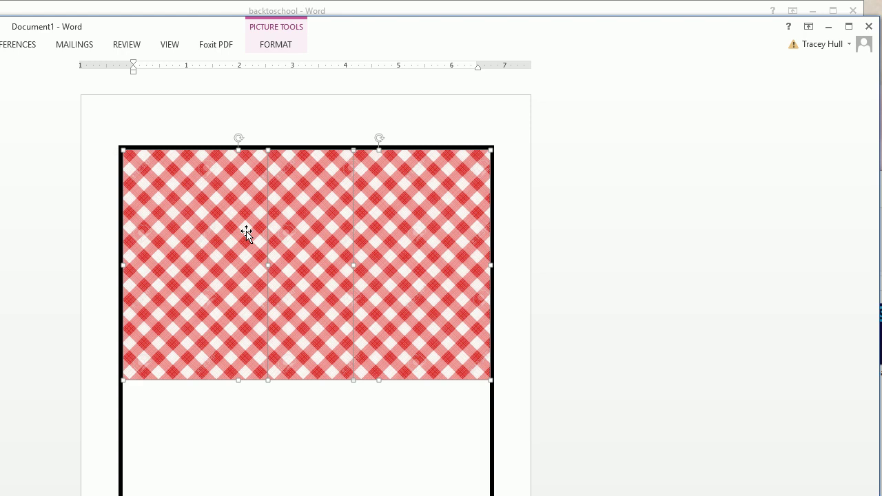
{"action": "right_click", "coordinate": [246, 233]}
{"action": "left_click", "coordinate": [271, 255]}
{"action": "left_click", "coordinate": [255, 136]}
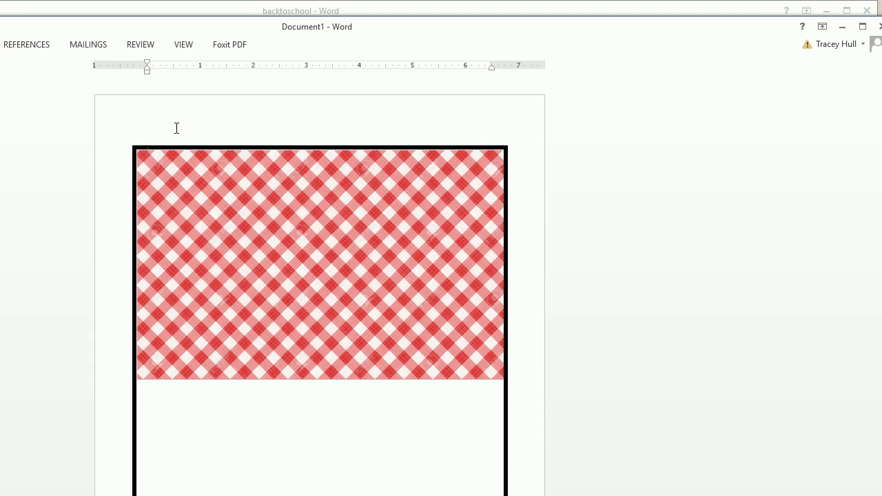
{"action": "right_click", "coordinate": [227, 140]}
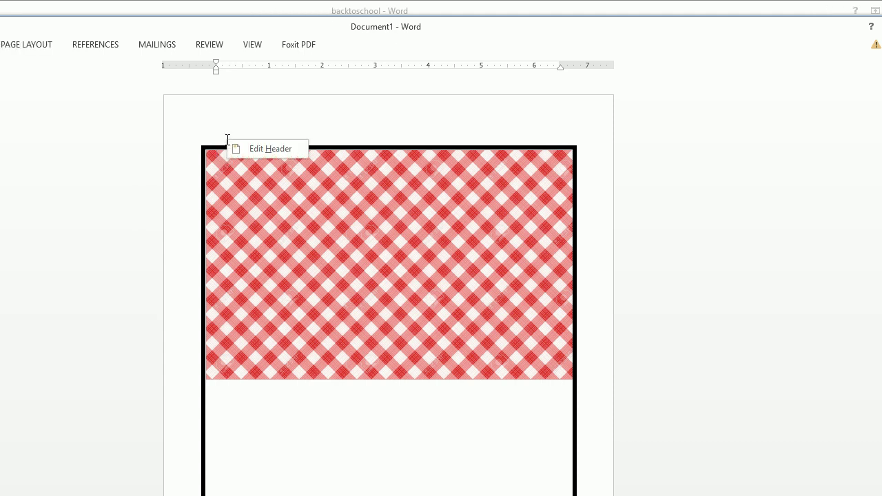
{"action": "left_click", "coordinate": [248, 122]}
{"action": "right_click", "coordinate": [248, 118]}
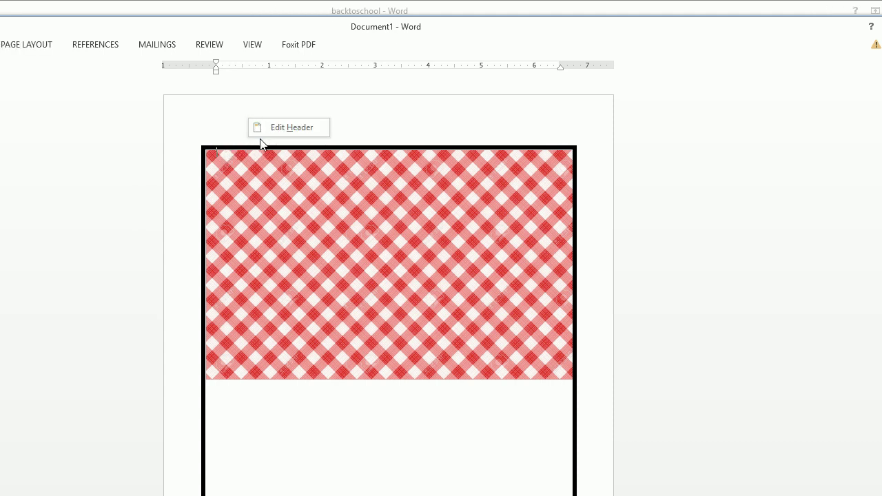
{"action": "left_click", "coordinate": [261, 140]}
{"action": "key", "text": "ctrl+v"}
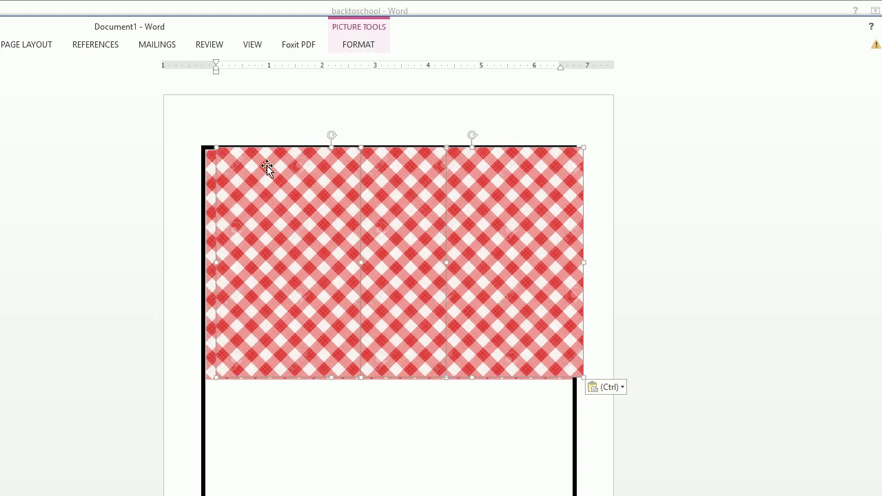
- Move the pasted gingham pair below the first row within the frame so the checks continue the pattern above
{"action": "left_click_drag", "start_coordinate": [294, 202], "coordinate": [277, 410]}
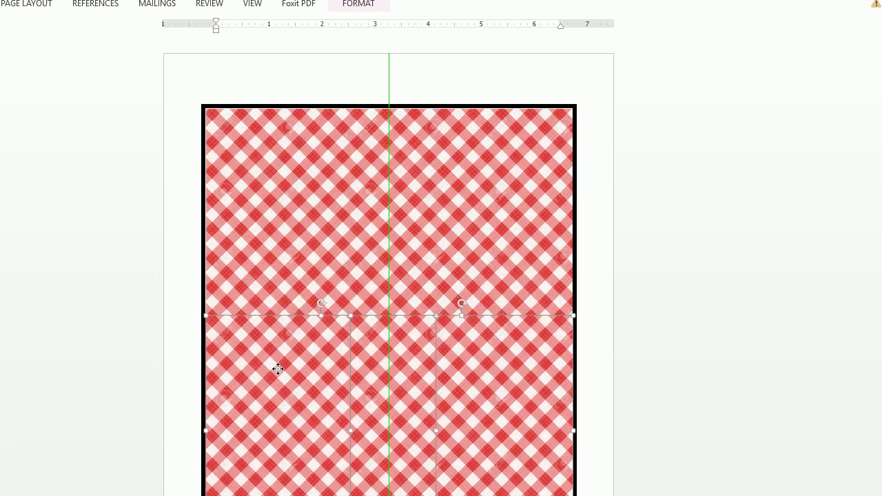
{"action": "left_click_drag", "start_coordinate": [277, 369], "coordinate": [278, 347]}
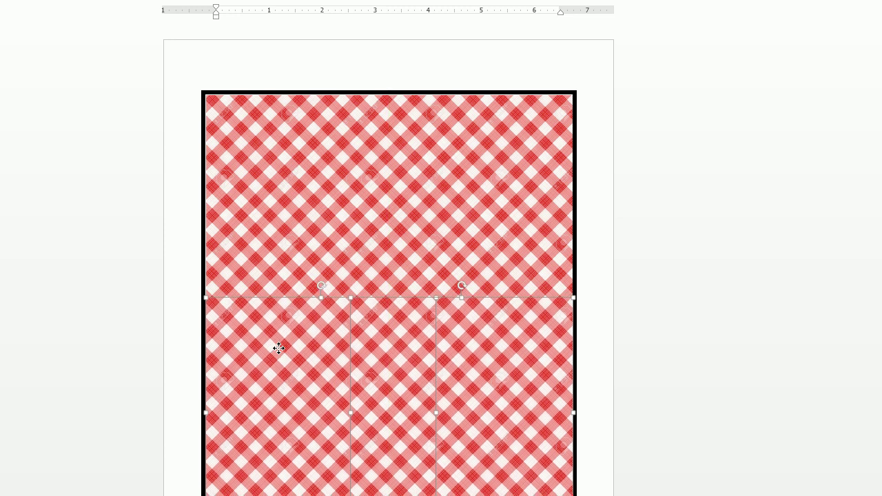
{"action": "left_click", "coordinate": [603, 341]}
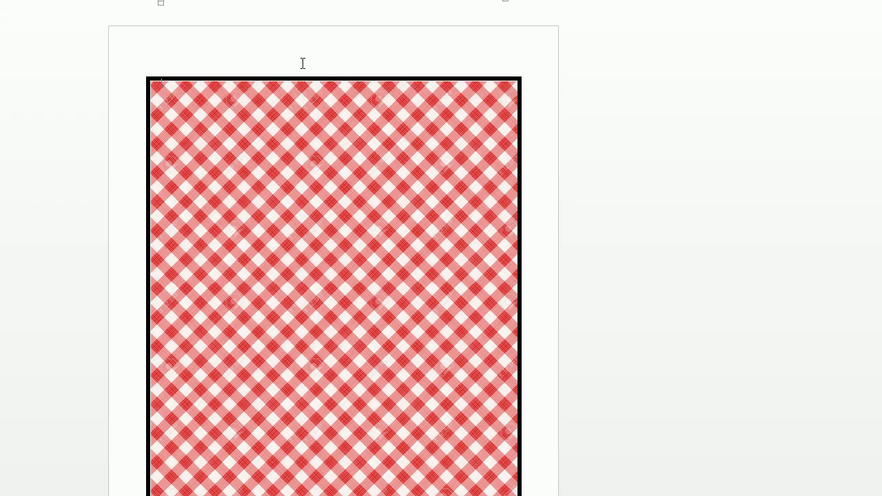
- Paste another gingham pair and move it down to cover the frame's lower end, keeping its checks lined up with the rows above
{"action": "key", "text": "ctrl+v"}
{"action": "left_click_drag", "start_coordinate": [252, 186], "coordinate": [241, 447]}
{"action": "key", "text": "Down"}
{"action": "key", "text": "Down"}
{"action": "key", "text": "Down"}
{"action": "key", "text": "Down"}
{"action": "key", "text": "Down"}
{"action": "key", "text": "Down"}
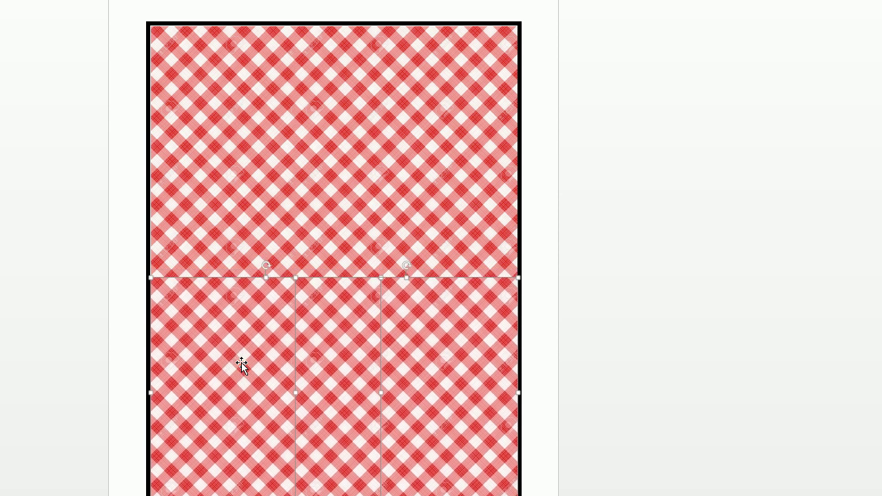
{"action": "key", "text": "Down"}
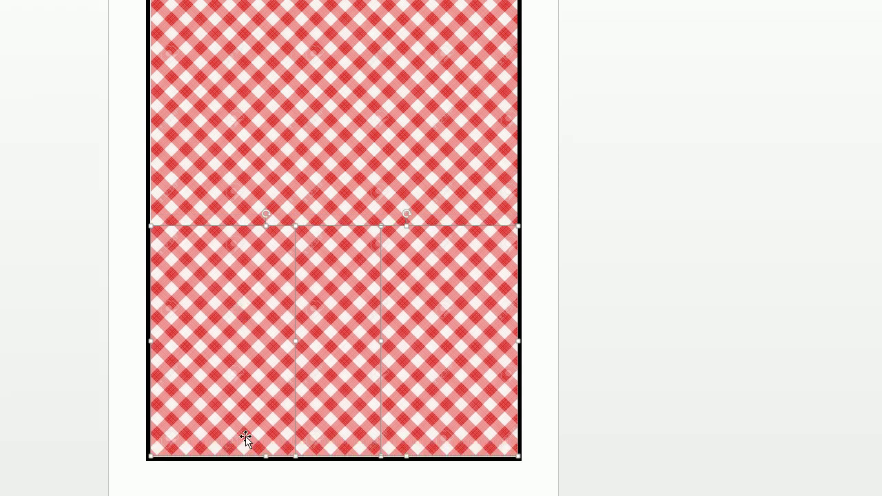
{"action": "key", "text": "Down"}
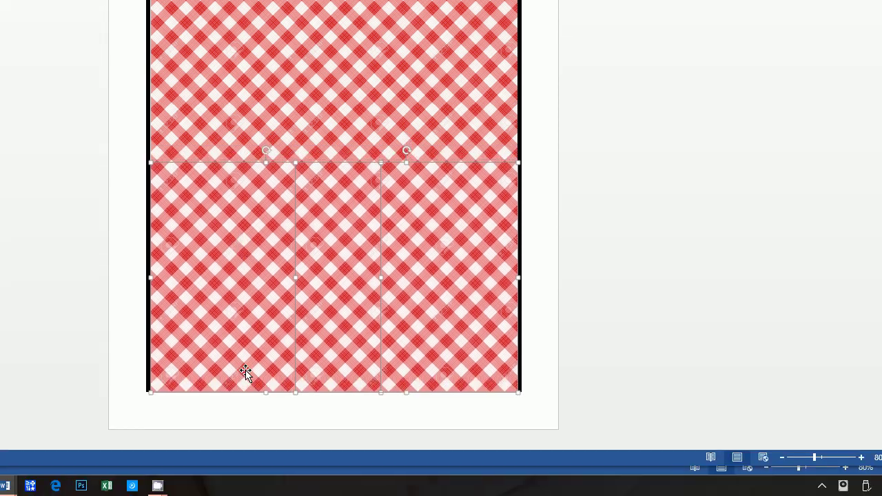
{"action": "key", "text": "ctrl+Up"}
{"action": "left_click", "coordinate": [559, 267]}
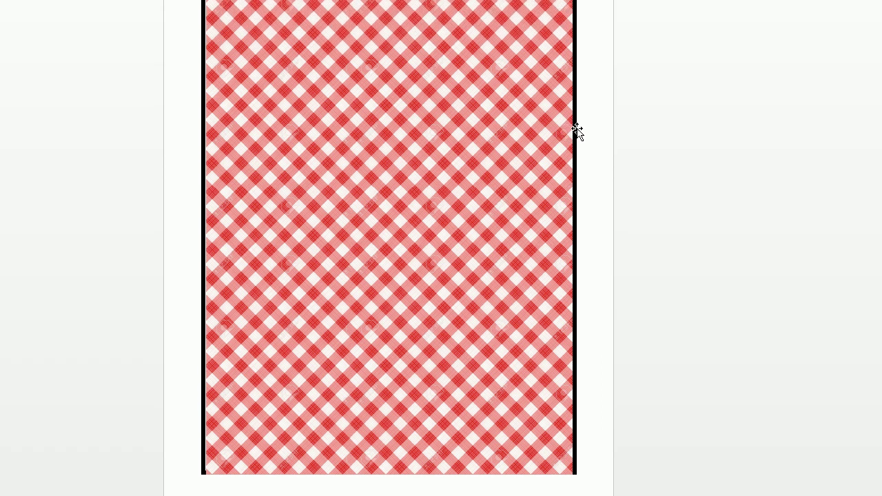
- Bring the black frame to the front of the gingham pictures
{"action": "left_click", "coordinate": [577, 130]}
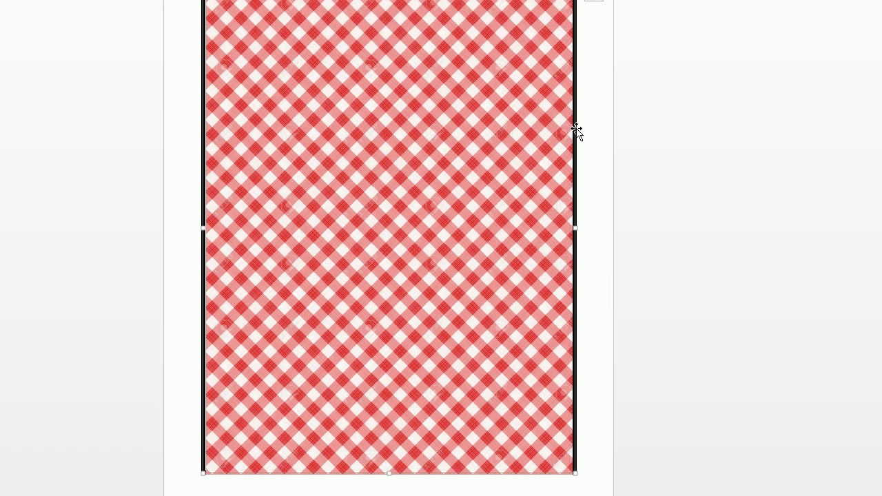
{"action": "right_click", "coordinate": [576, 131]}
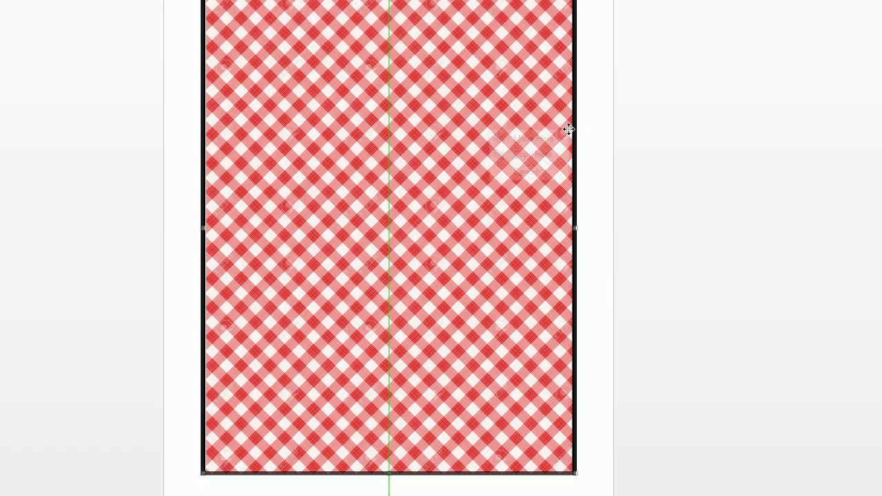
{"action": "key", "text": "Escape"}
{"action": "right_click", "coordinate": [576, 131]}
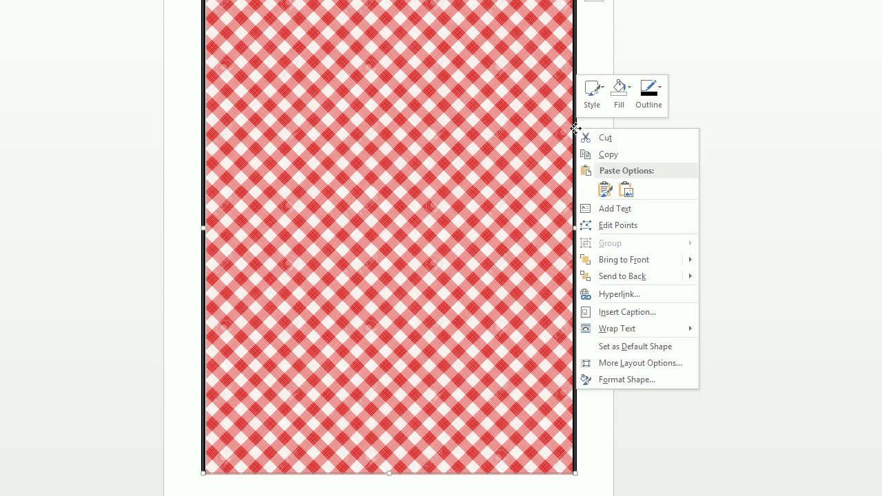
{"action": "mouse_move", "coordinate": [606, 259]}
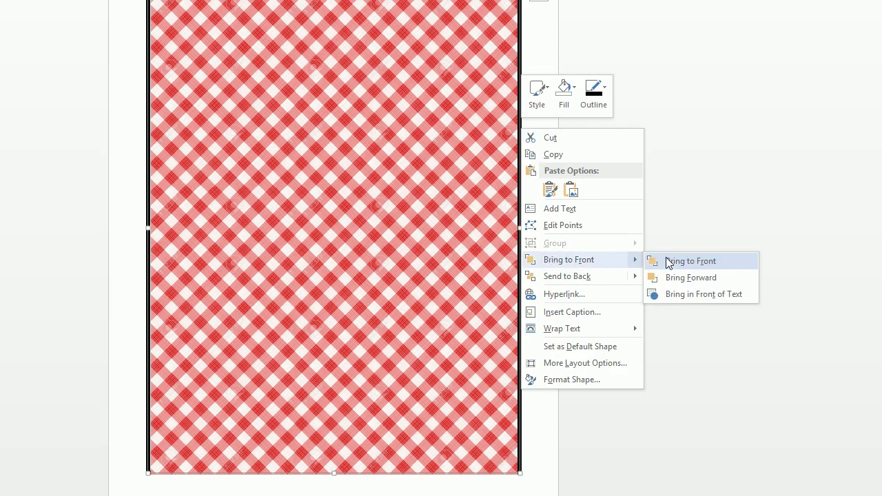
{"action": "left_click", "coordinate": [730, 260]}
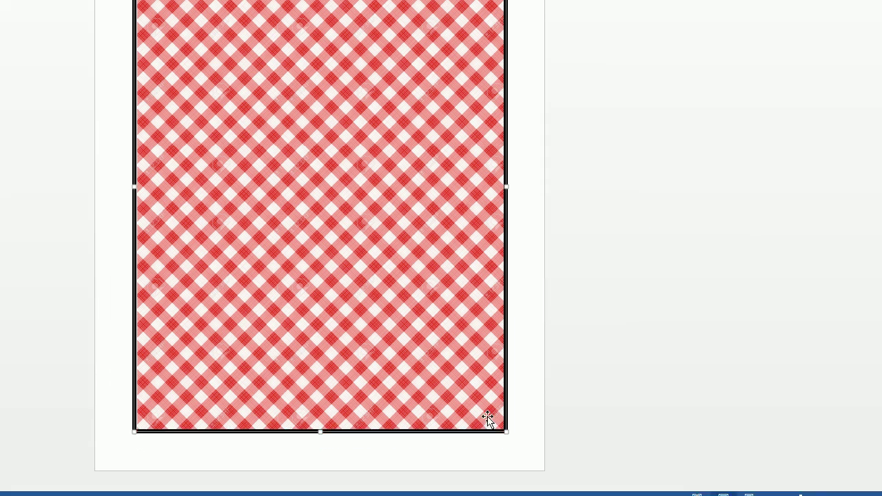
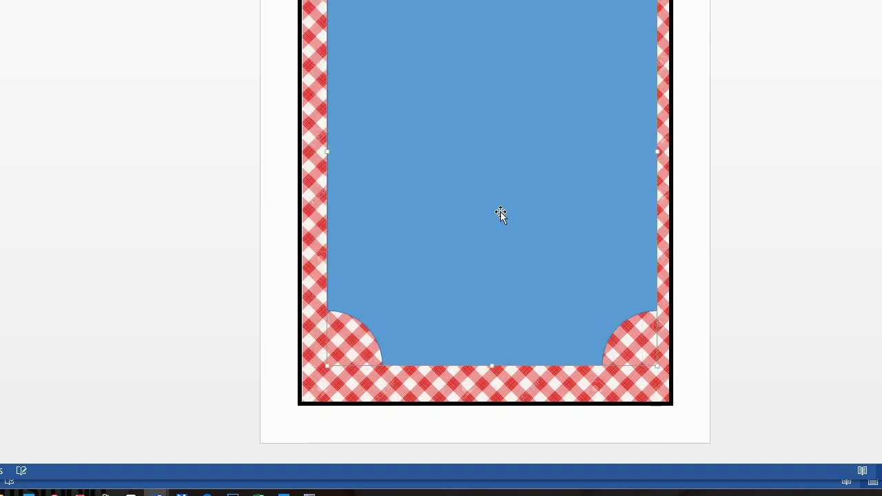
- Center the blue scooped-corner plaque shape horizontally and vertically on the page using the alignment guides
{"action": "mouse_move", "coordinate": [483, 208]}
{"action": "left_mouse_down"}
{"action": "mouse_move", "coordinate": [443, 204]}
{"action": "mouse_move", "coordinate": [496, 203]}
{"action": "mouse_move", "coordinate": [465, 199]}
{"action": "mouse_move", "coordinate": [494, 199]}
{"action": "mouse_move", "coordinate": [478, 200]}
{"action": "left_mouse_up"}
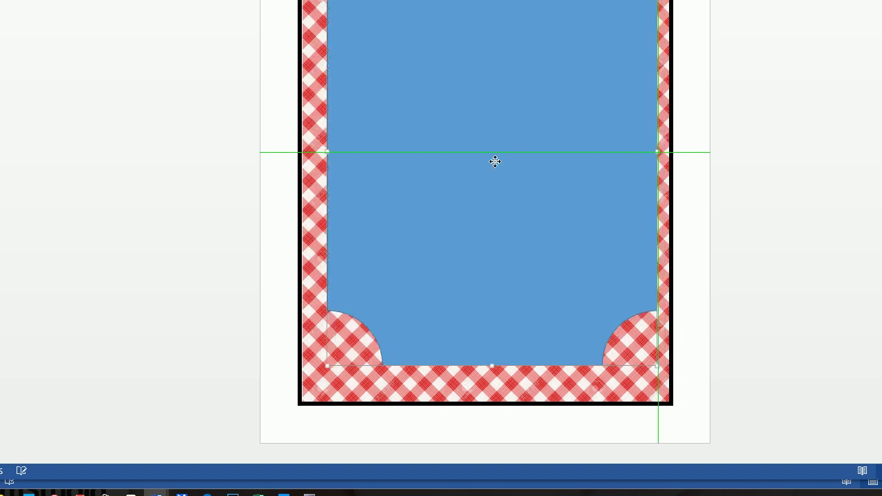
{"action": "left_click_drag", "start_coordinate": [495, 162], "coordinate": [491, 135]}
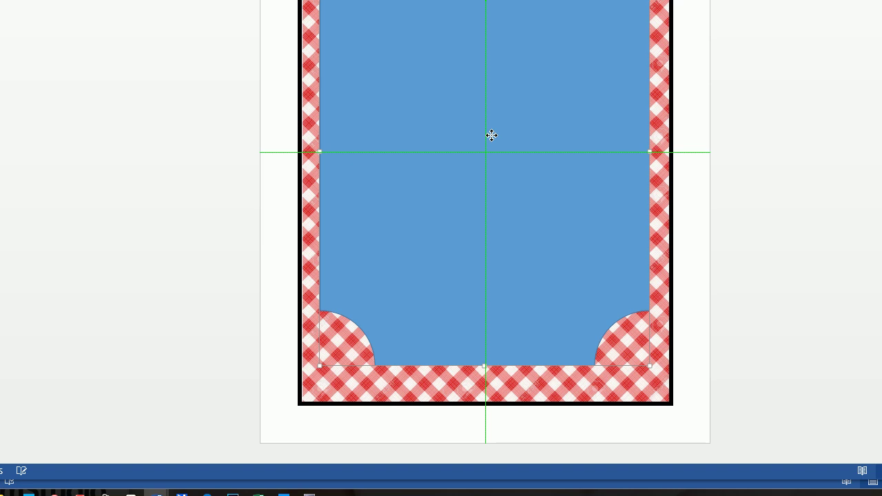
{"action": "left_click_drag", "start_coordinate": [491, 135], "coordinate": [491, 138]}
{"action": "scroll", "coordinate": [492, 137], "scroll_direction": "up", "scroll_amount": 3}
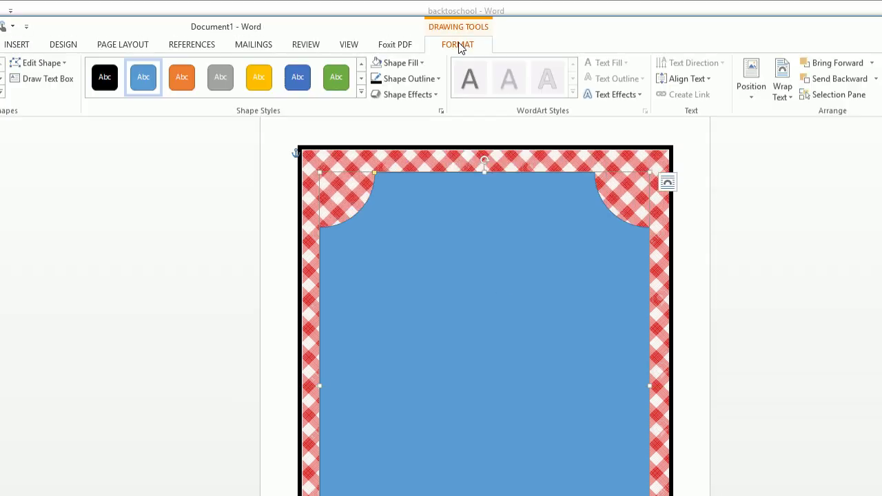
- Fill the plaque shape with dark gray and give it a white 3 pt outline
{"action": "left_click", "coordinate": [404, 63]}
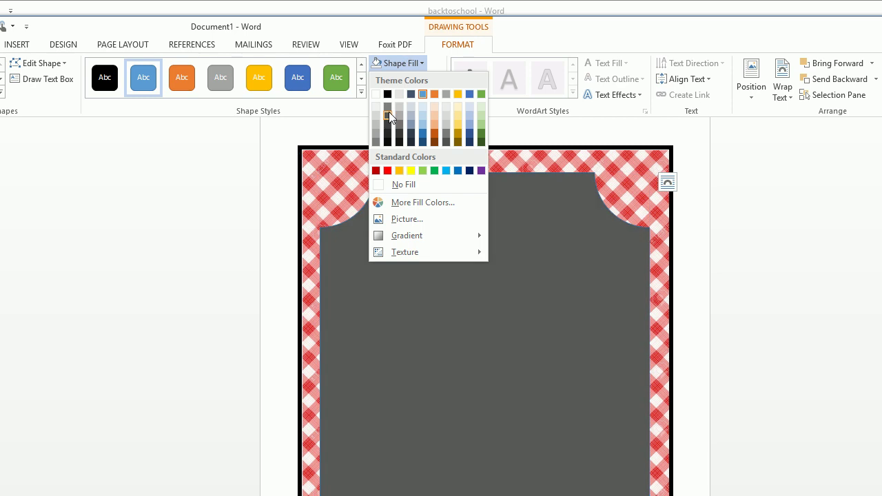
{"action": "left_click", "coordinate": [387, 116]}
{"action": "left_click", "coordinate": [389, 78]}
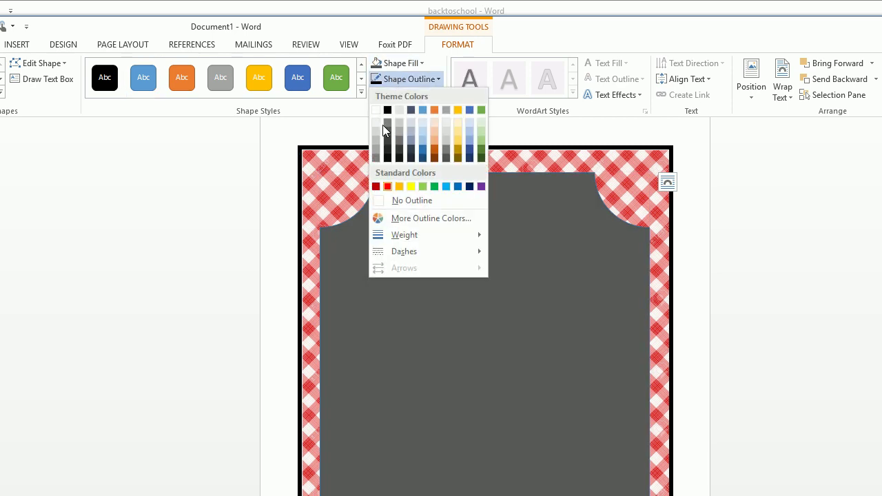
{"action": "left_click", "coordinate": [376, 109]}
{"action": "left_click", "coordinate": [390, 79]}
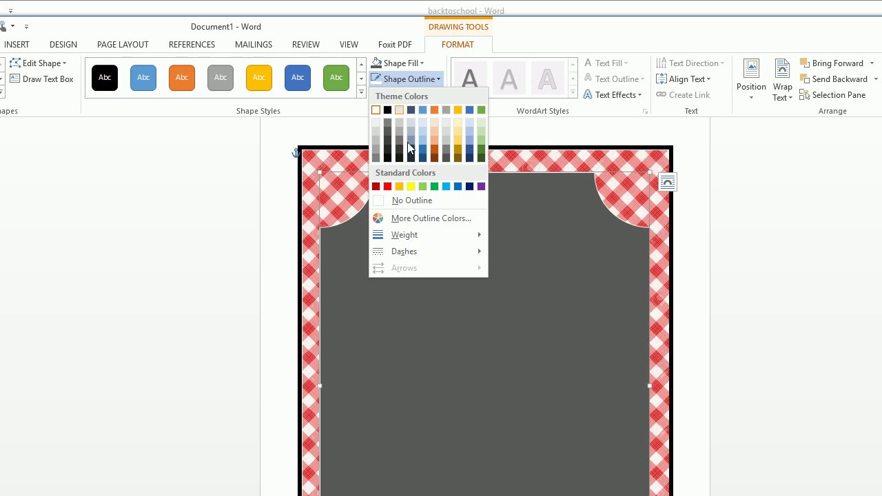
{"action": "mouse_move", "coordinate": [431, 238]}
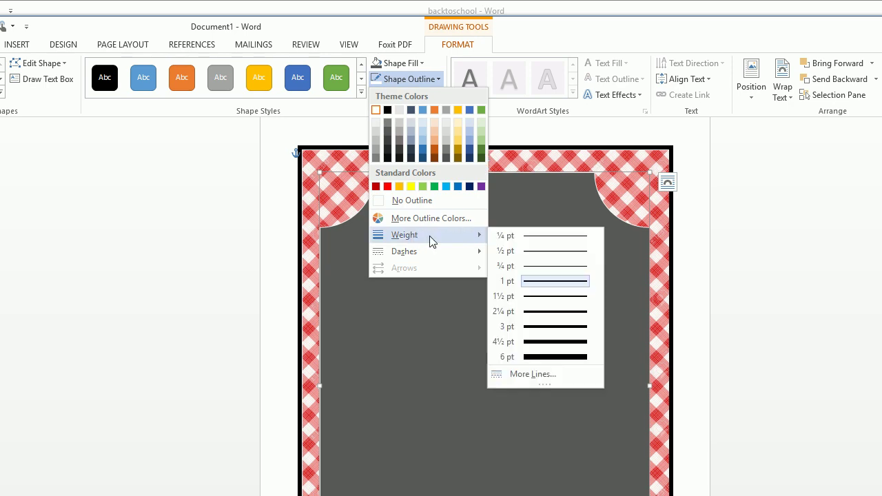
{"action": "left_click", "coordinate": [518, 329]}
- Apply an outer shadow falling toward the lower right to the plaque shape
{"action": "left_click", "coordinate": [420, 97]}
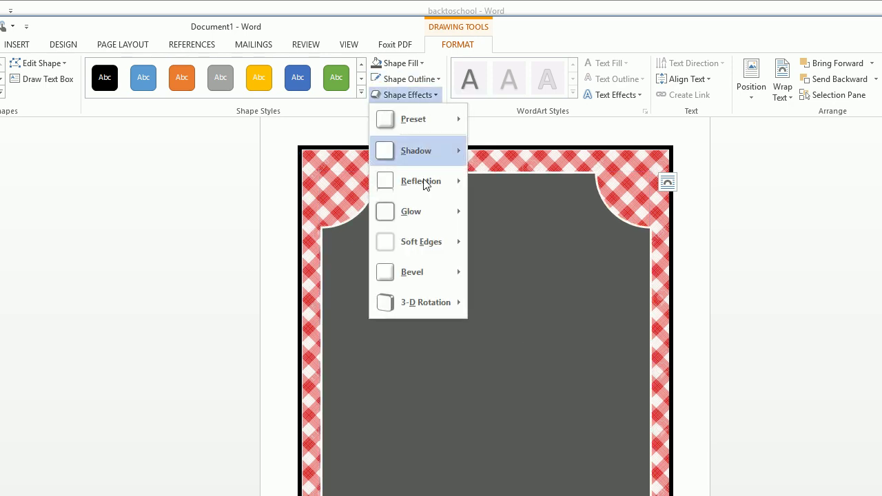
{"action": "mouse_move", "coordinate": [422, 144]}
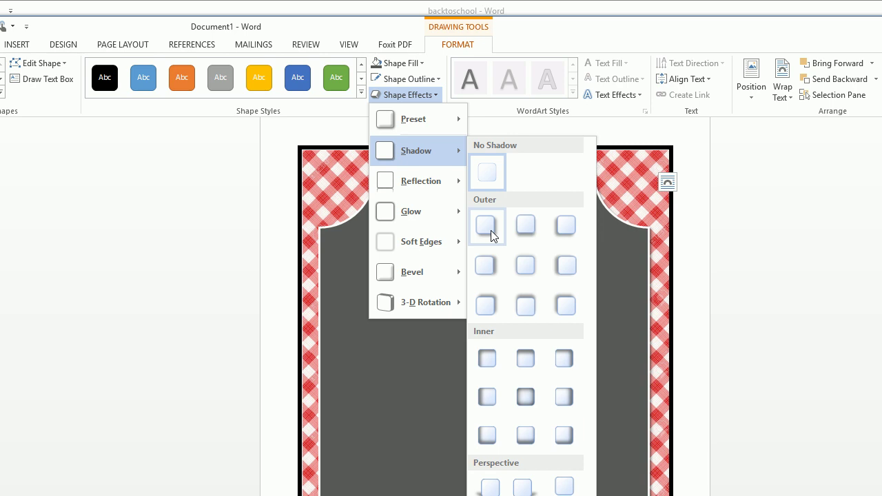
{"action": "left_click", "coordinate": [490, 230]}
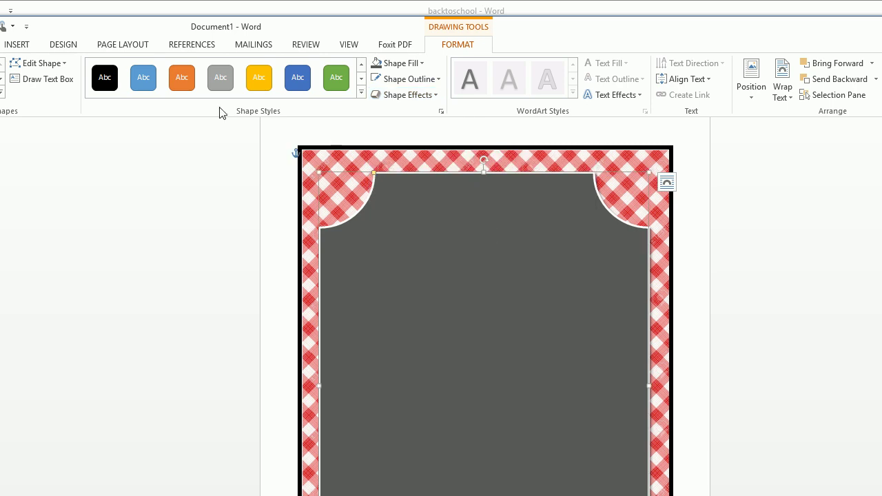
- Draw a text box across the upper part of the gray plaque, between its scooped corners, and enter "Come join us" in it
{"action": "left_click", "coordinate": [25, 45]}
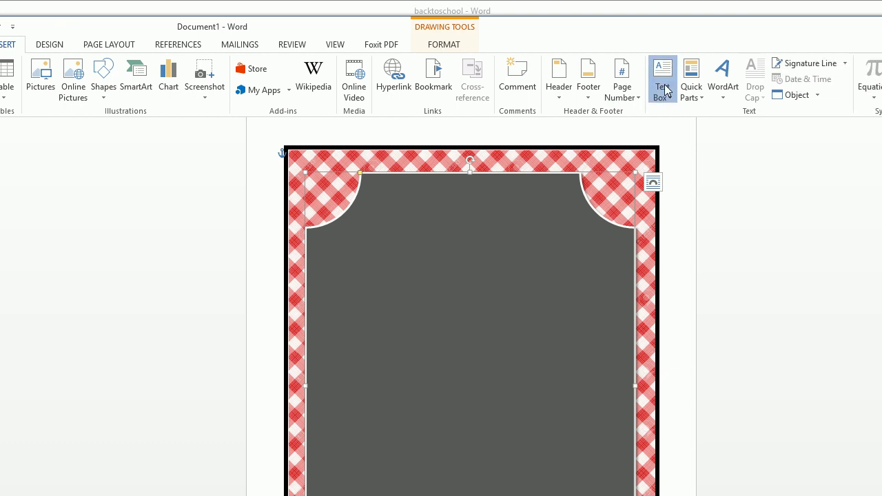
{"action": "left_click", "coordinate": [787, 89]}
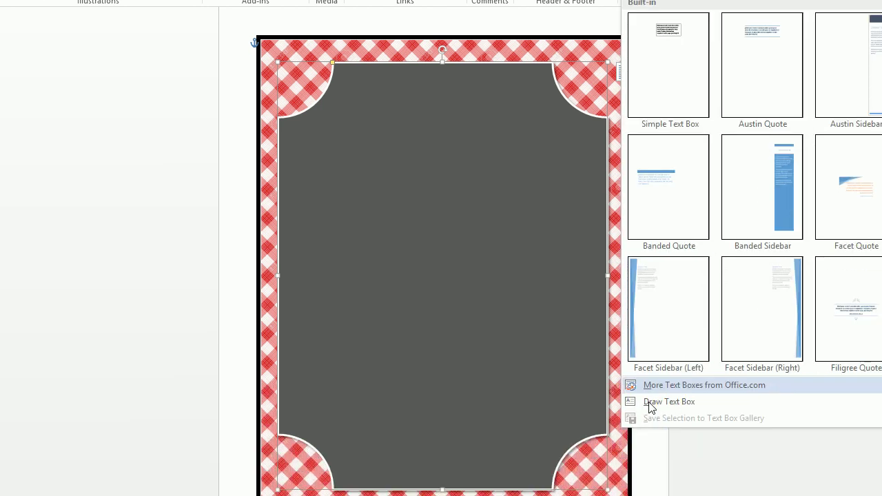
{"action": "left_click", "coordinate": [658, 361]}
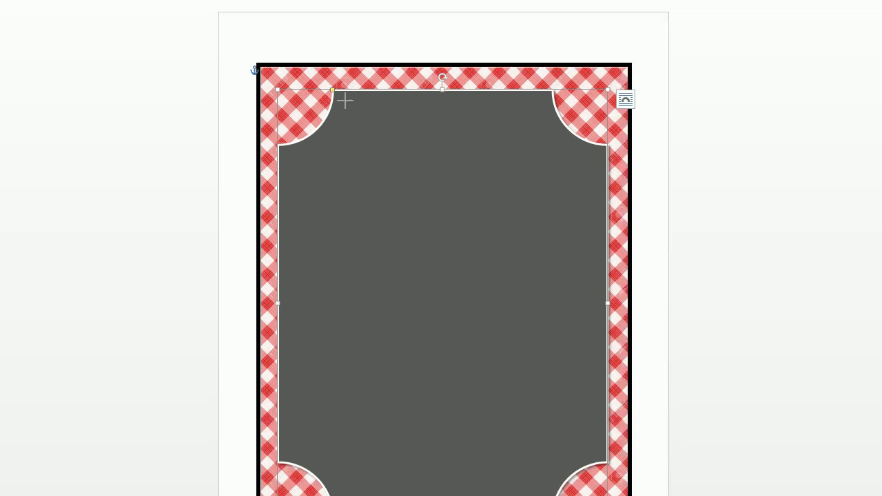
{"action": "left_click_drag", "start_coordinate": [345, 31], "coordinate": [361, 85]}
{"action": "left_click_drag", "start_coordinate": [359, 141], "coordinate": [534, 141]}
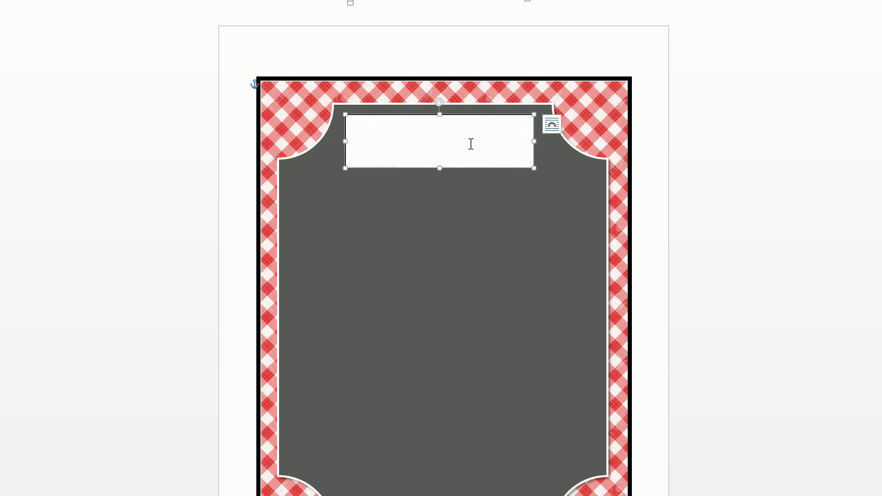
{"action": "type", "text": "Come join us"}
- Set the "Come join us" text to the KG Chasing Pavements font
{"action": "scroll", "coordinate": [475, 146], "scroll_direction": "up", "scroll_amount": 1}
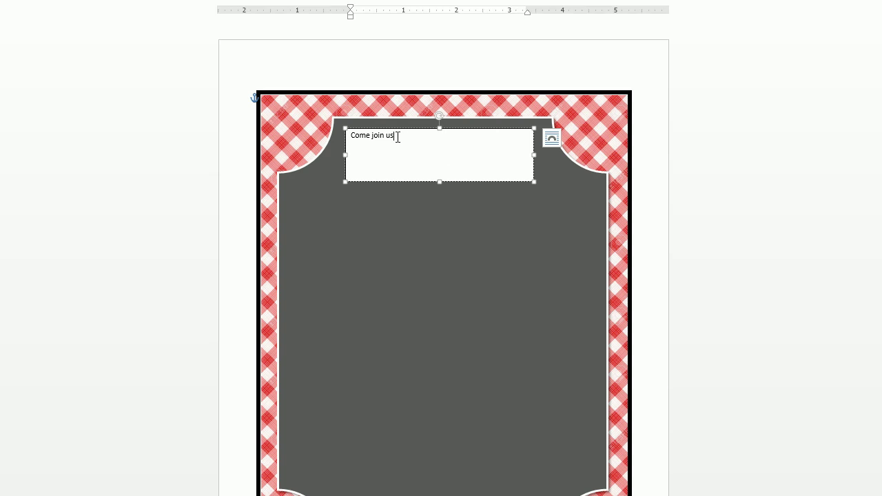
{"action": "left_click_drag", "start_coordinate": [393, 136], "coordinate": [356, 140]}
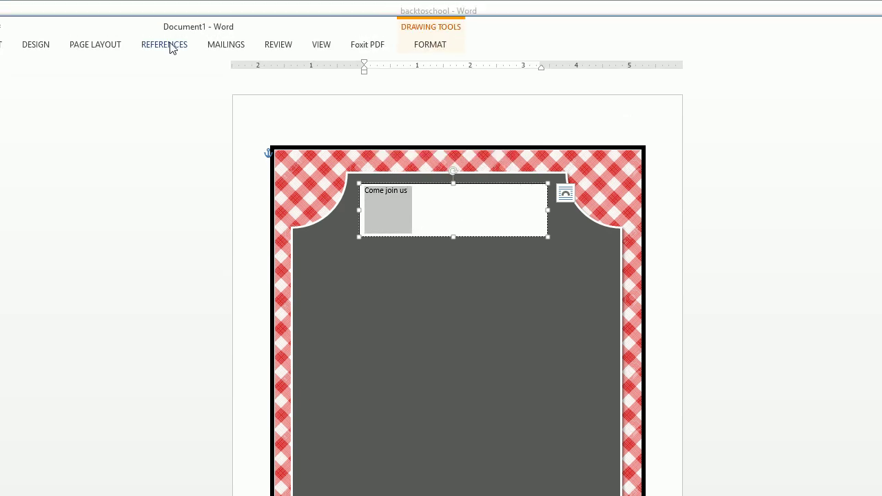
{"action": "left_click", "coordinate": [93, 45]}
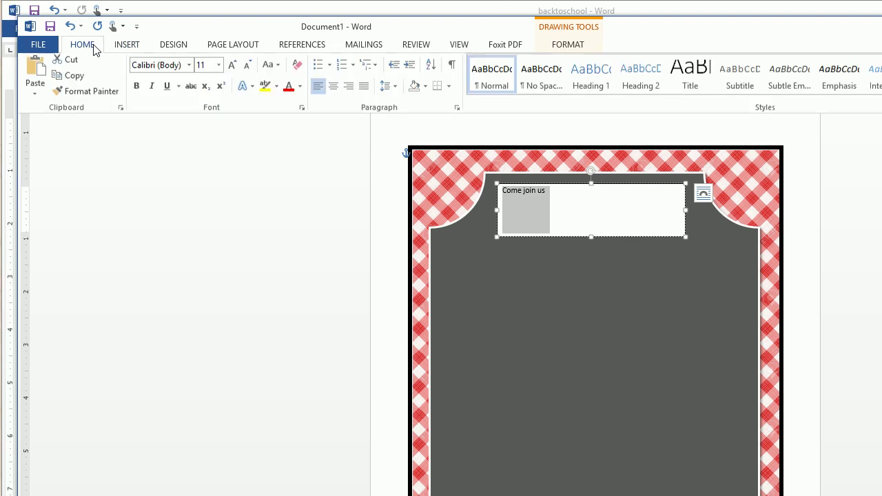
{"action": "left_click", "coordinate": [189, 69]}
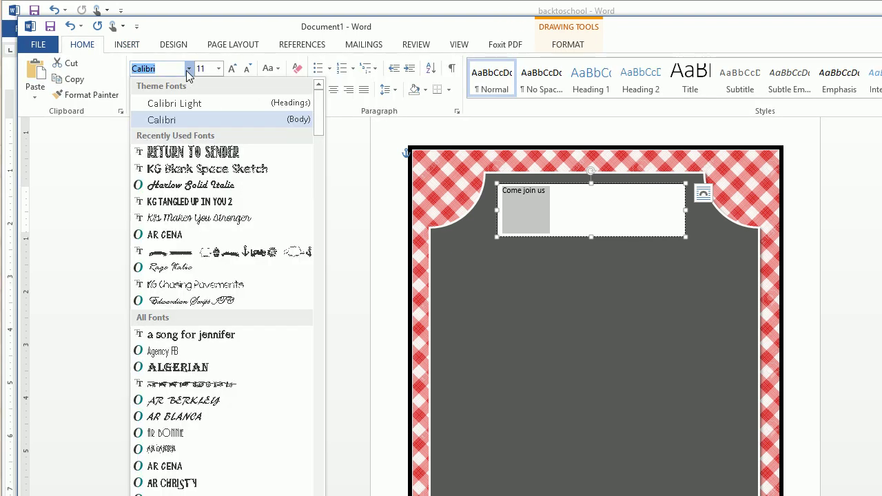
{"action": "type", "text": "KG "}
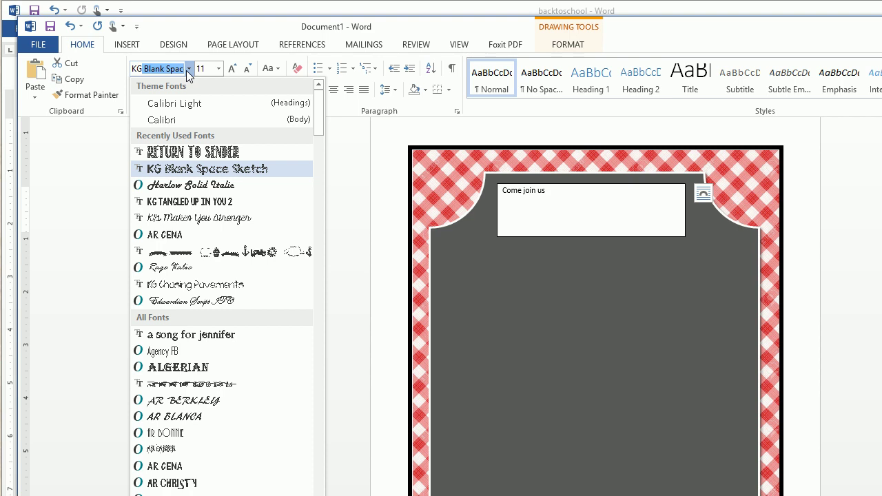
{"action": "type", "text": "Chasing"}
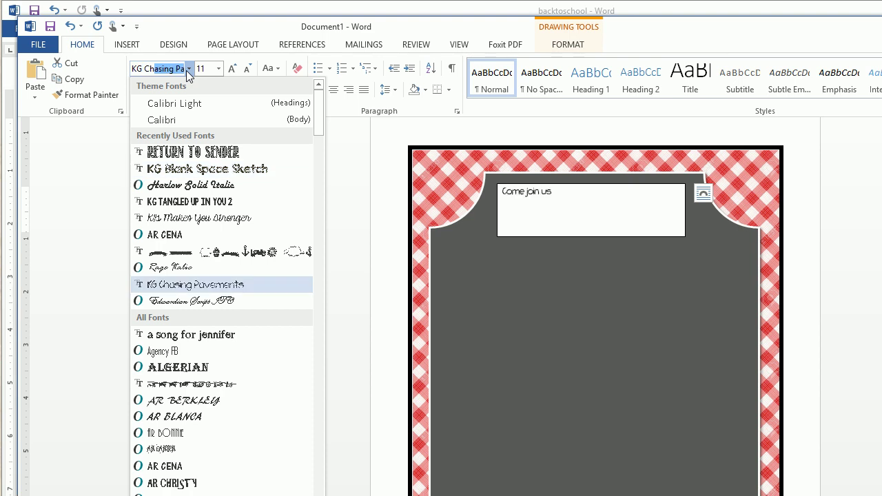
{"action": "key", "text": "Return"}
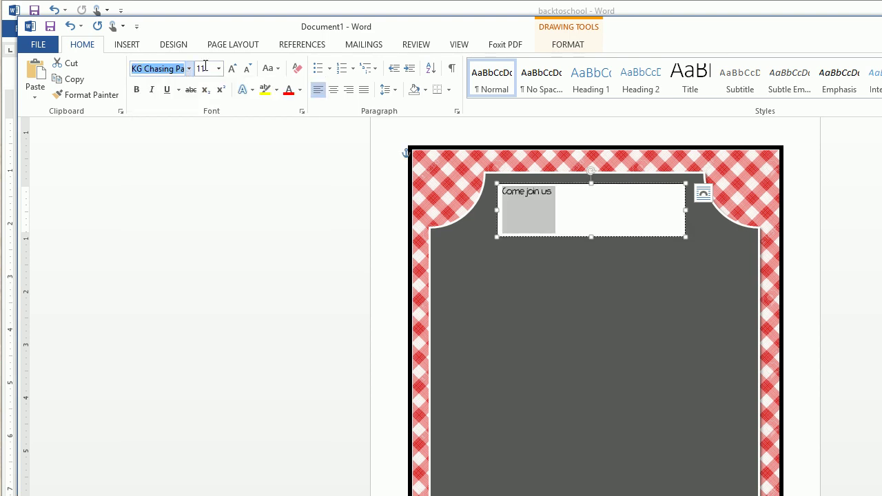
- Set the "Come join us" text to size 26 and center it in its text box
{"action": "left_click", "coordinate": [207, 70]}
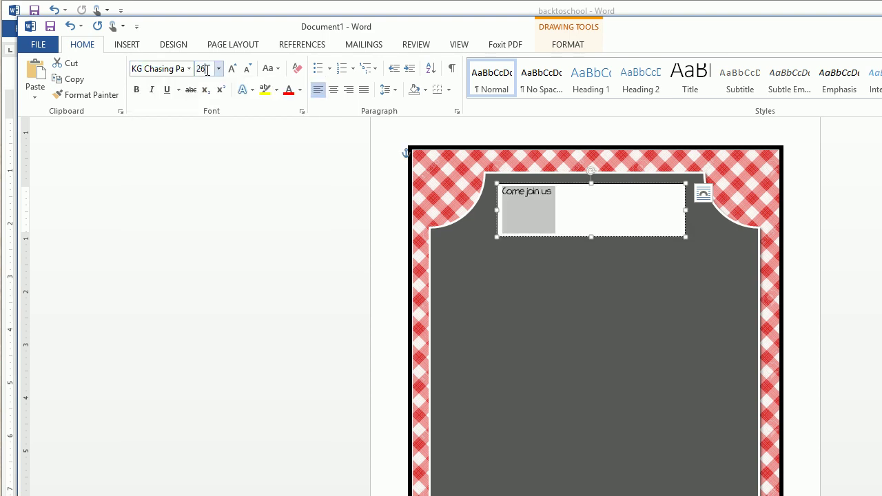
{"action": "type", "text": "26"}
{"action": "key", "text": "Return"}
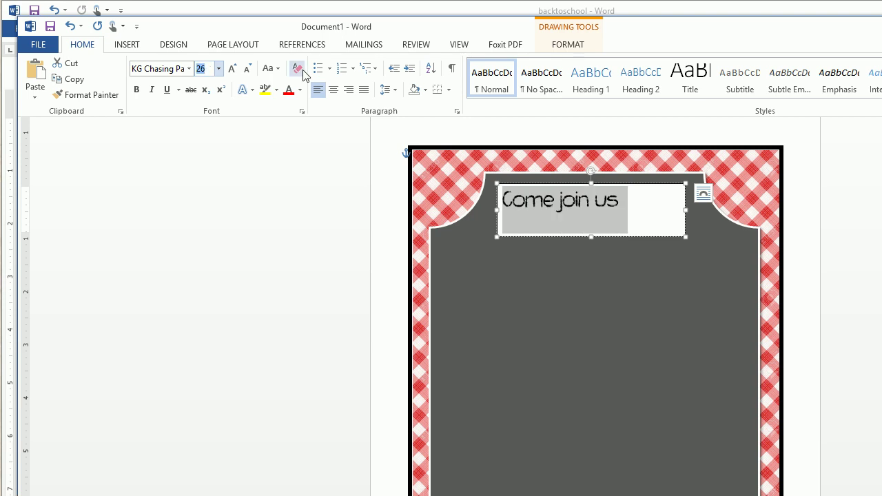
{"action": "left_click", "coordinate": [333, 89]}
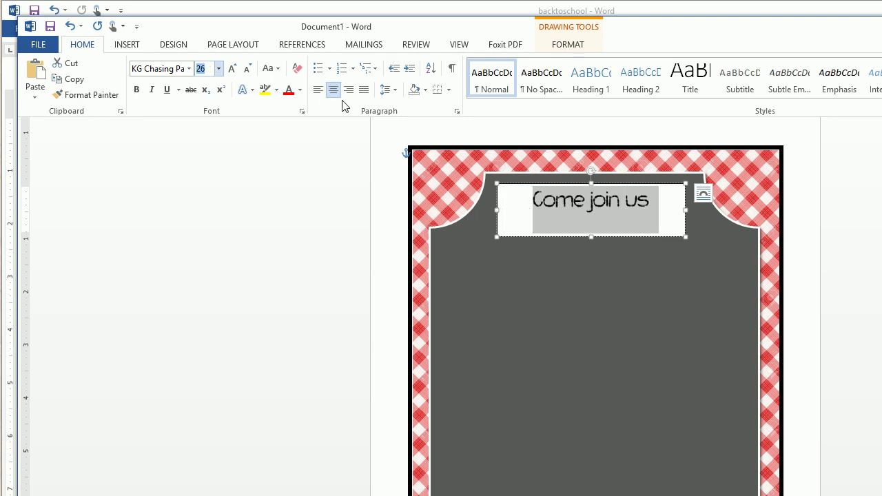
- Nudge the "Come join us" text box slightly to the right and remove its fill and outline
{"action": "left_click", "coordinate": [627, 185]}
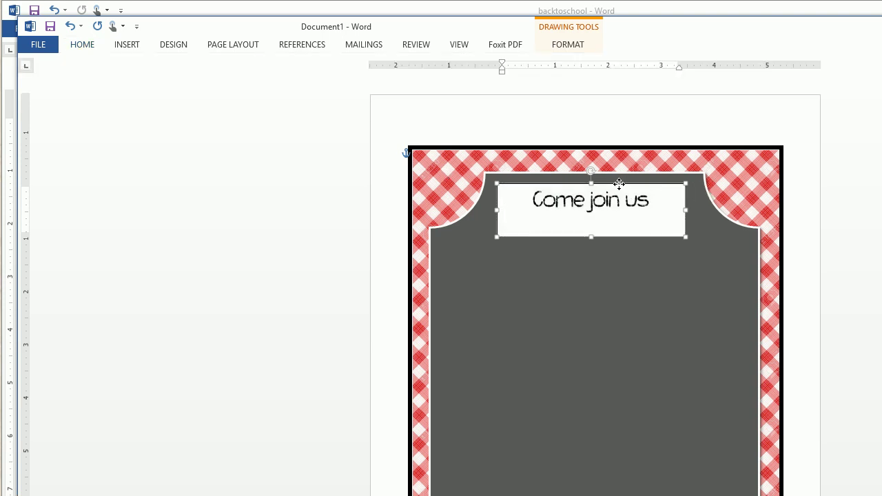
{"action": "left_click_drag", "start_coordinate": [618, 184], "coordinate": [626, 185]}
{"action": "left_click", "coordinate": [574, 48]}
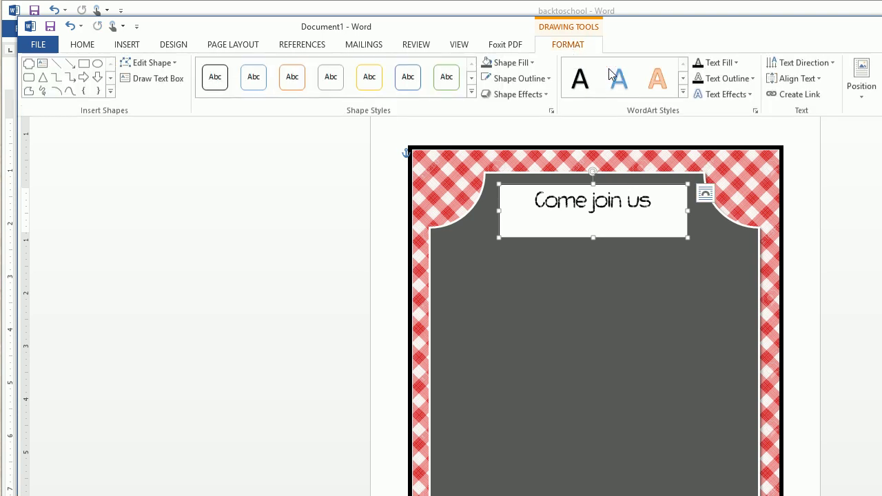
{"action": "left_click", "coordinate": [505, 64]}
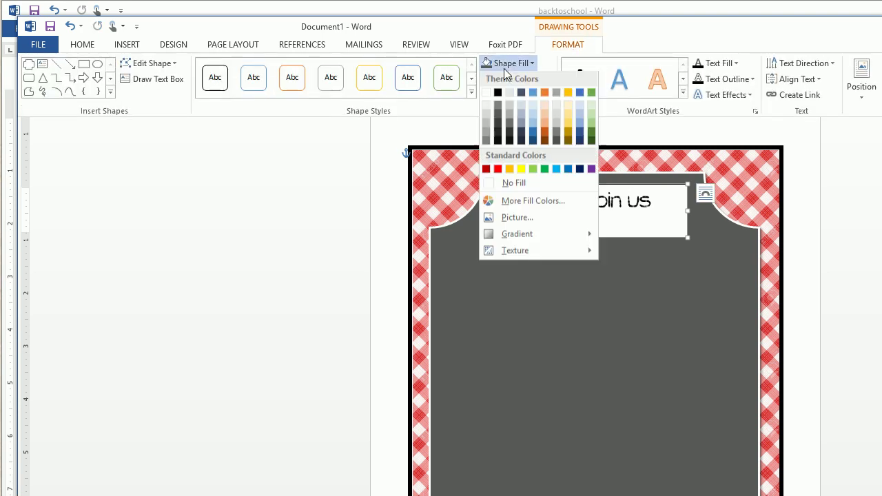
{"action": "left_click", "coordinate": [499, 184]}
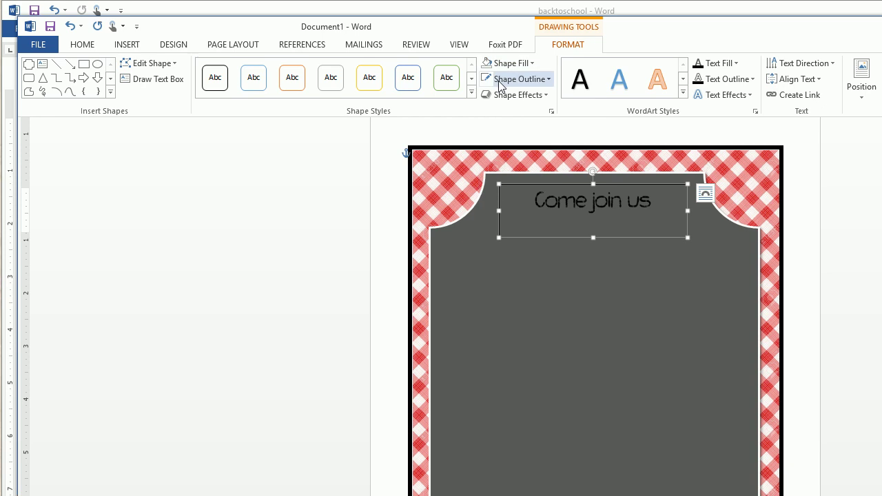
{"action": "left_click", "coordinate": [500, 78]}
{"action": "left_click", "coordinate": [498, 200]}
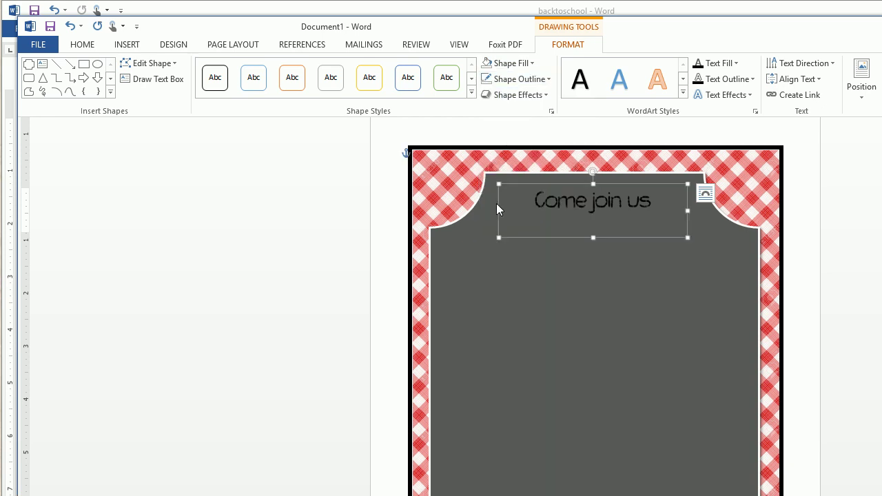
{"action": "key", "text": "ctrl+F1"}
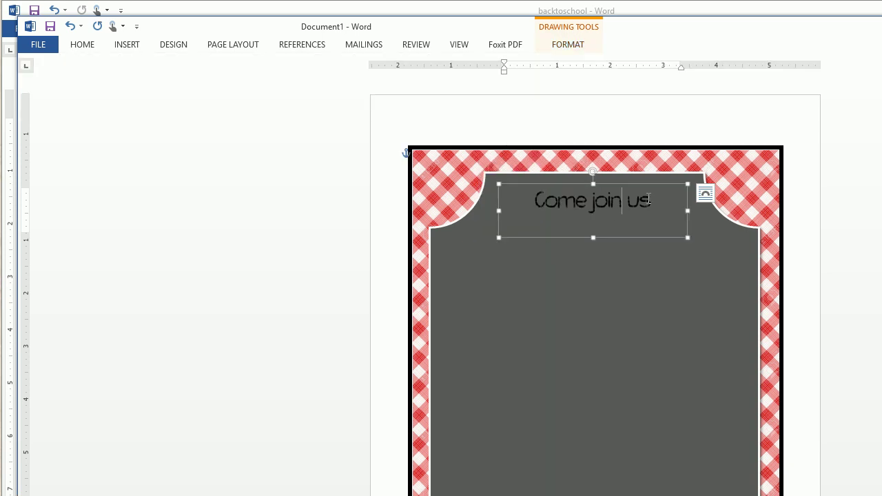
- Change the font color of the "Come join us" text to white
{"action": "left_click_drag", "start_coordinate": [653, 200], "coordinate": [529, 200]}
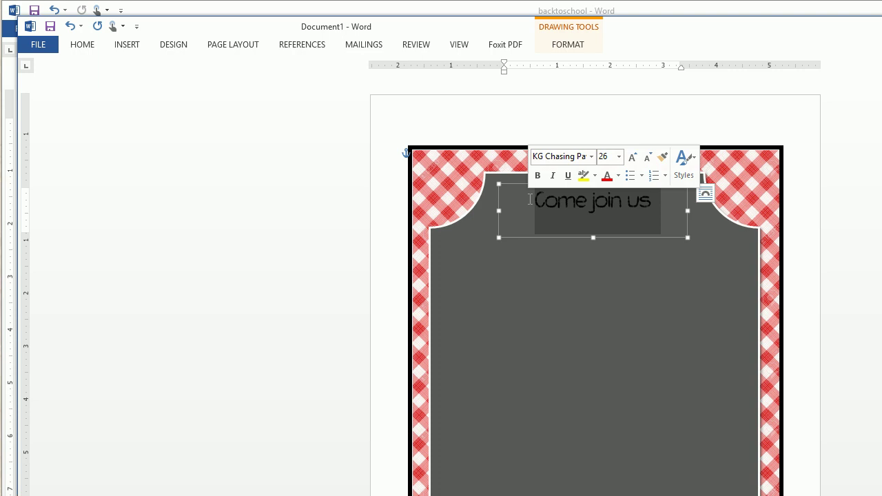
{"action": "left_click", "coordinate": [87, 50]}
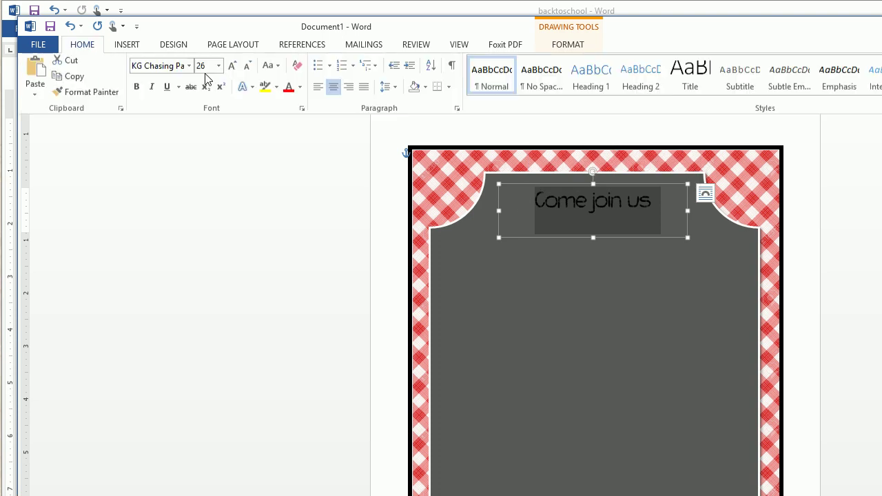
{"action": "left_click", "coordinate": [300, 90]}
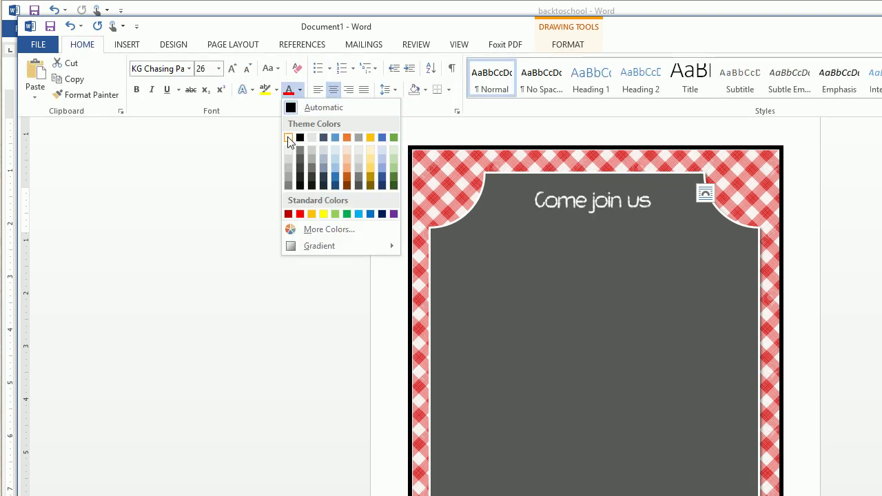
{"action": "left_click", "coordinate": [289, 138]}
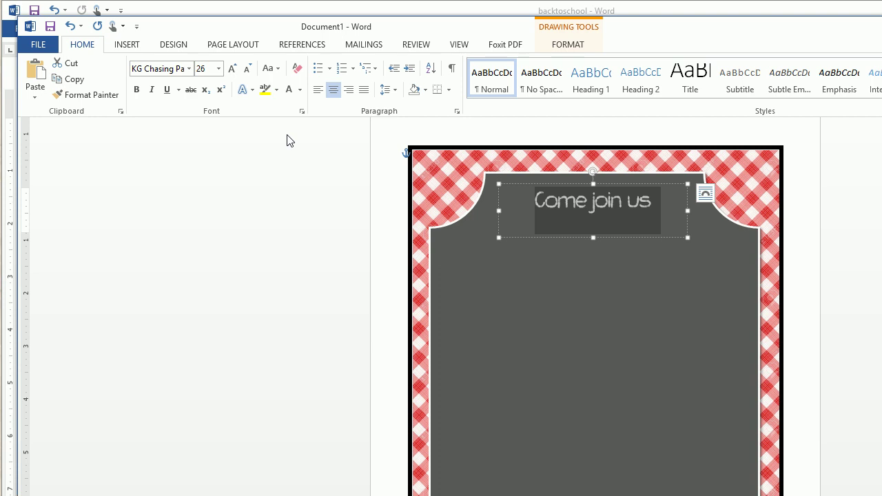
- Look at the finished backtoschool document as a reference and return to the new invitation
{"action": "left_click", "coordinate": [624, 4]}
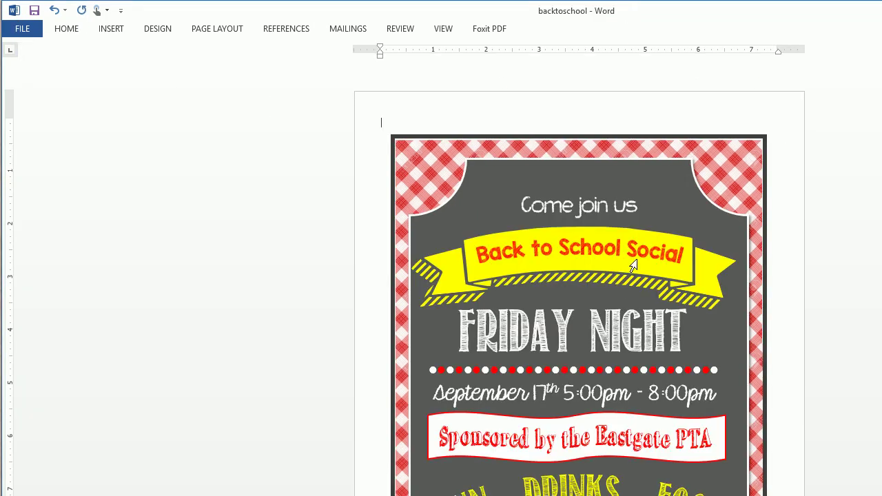
{"action": "key", "text": "super+Down"}
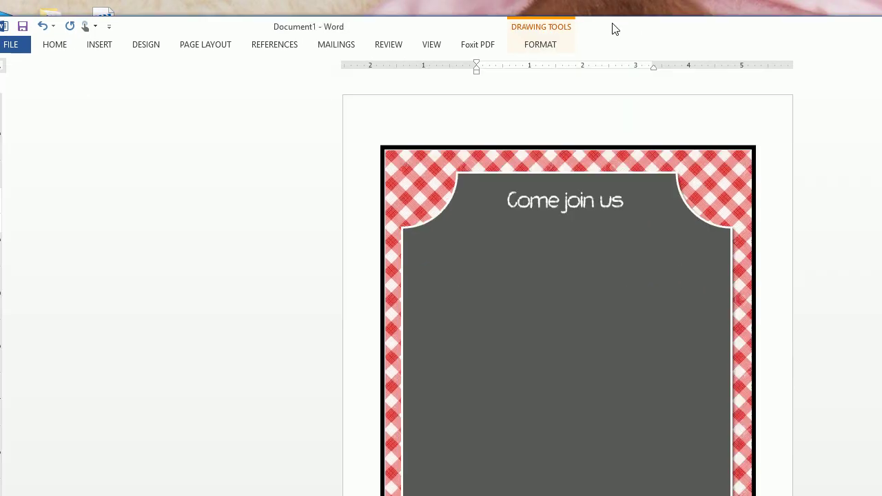
{"action": "left_click", "coordinate": [556, 343]}
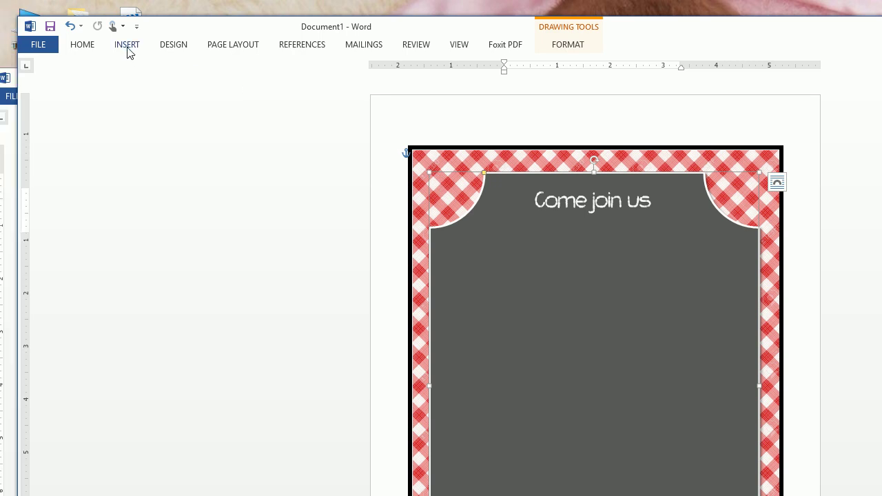
- Draw a large text box below "Come join us" across the width of the gray plaque and enter a capital K in it
{"action": "left_click", "coordinate": [99, 46]}
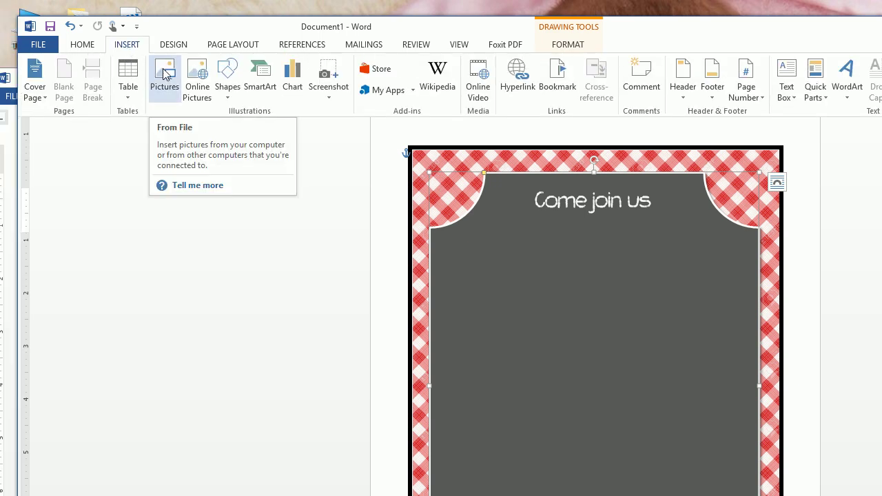
{"action": "left_click", "coordinate": [786, 79]}
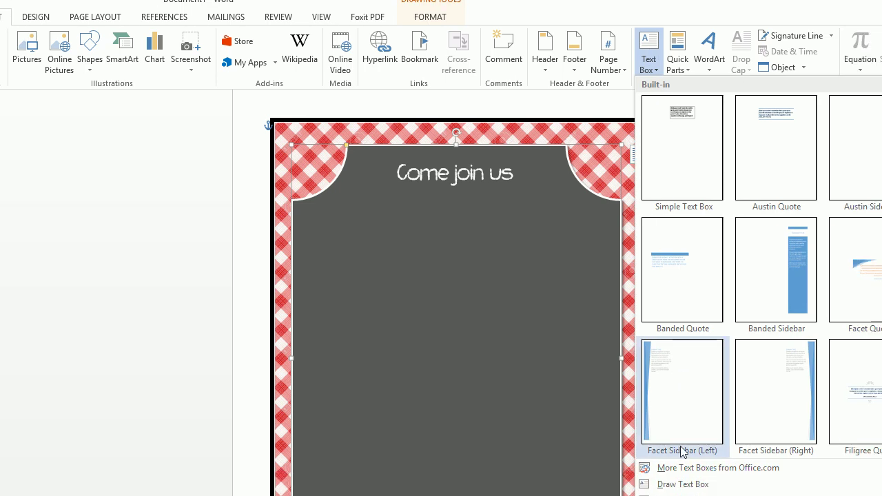
{"action": "left_click", "coordinate": [676, 483]}
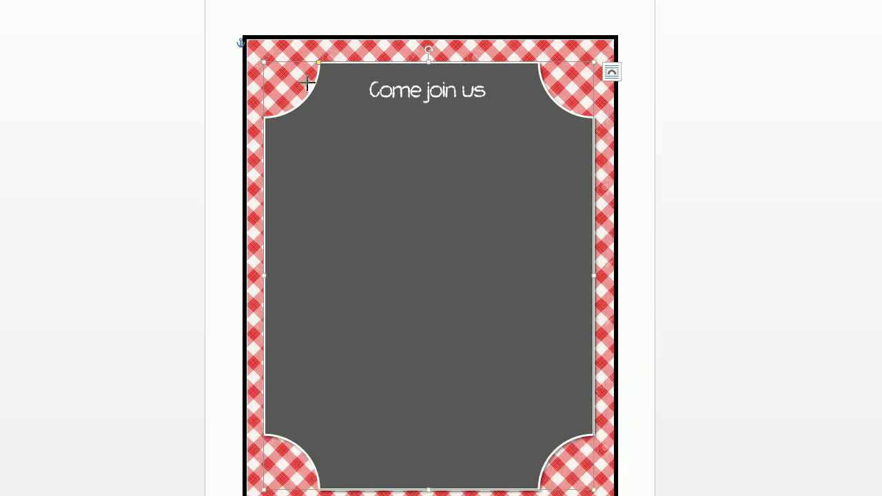
{"action": "left_click_drag", "start_coordinate": [279, 110], "coordinate": [601, 312]}
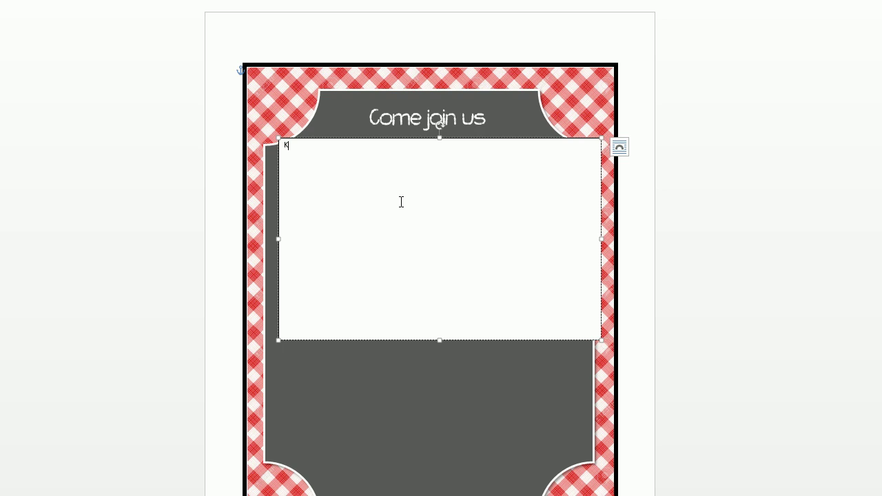
- Turn the letter K into a ribbon banner using the KG Flavor And Frames Six font at size 250
{"action": "left_click_drag", "start_coordinate": [283, 146], "coordinate": [307, 195]}
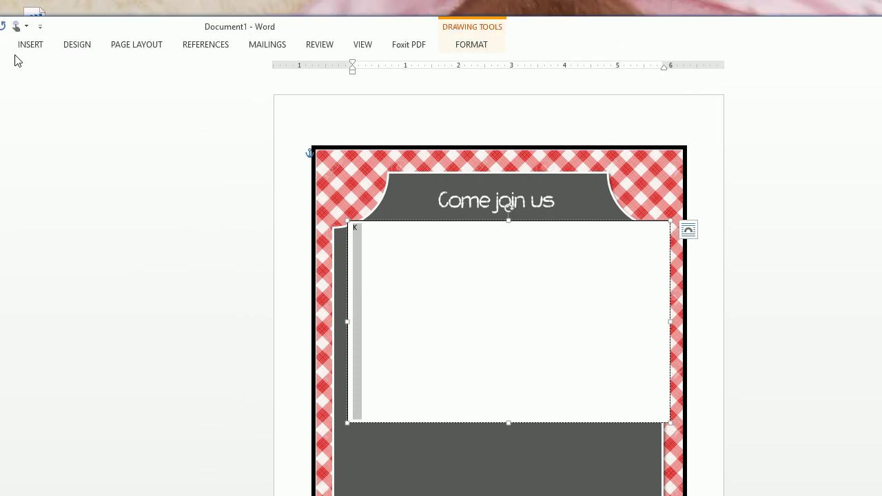
{"action": "left_click", "coordinate": [0, 16]}
{"action": "left_click", "coordinate": [187, 68]}
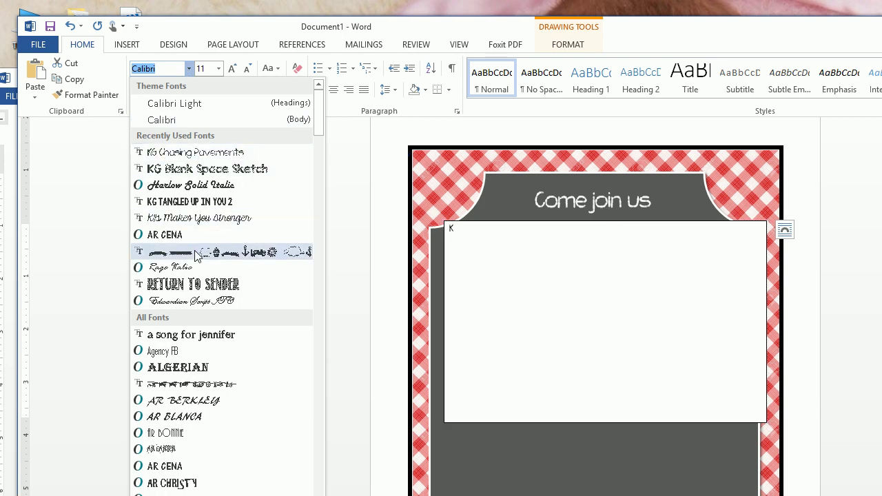
{"action": "left_click", "coordinate": [196, 254]}
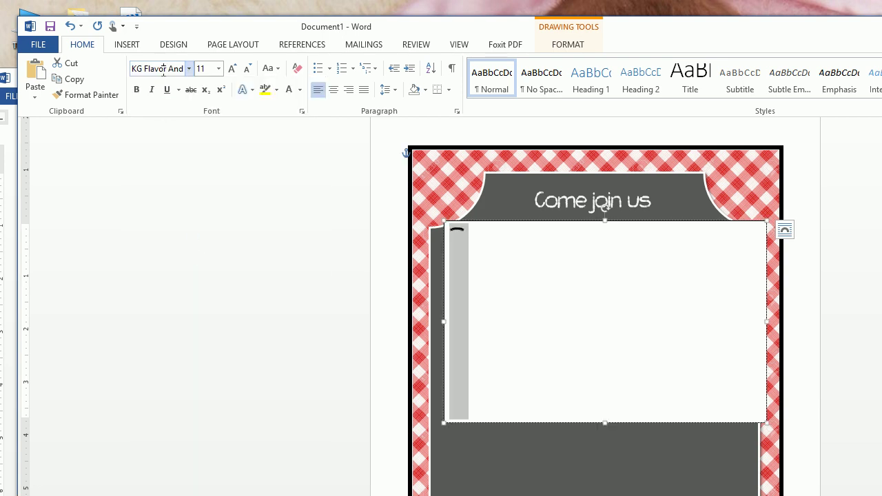
{"action": "left_click_drag", "start_coordinate": [177, 71], "coordinate": [196, 73]}
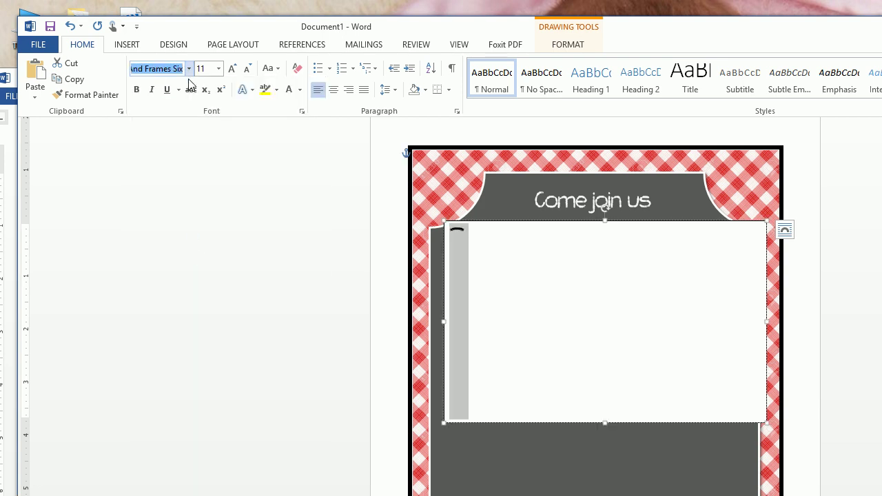
{"action": "left_click", "coordinate": [216, 69]}
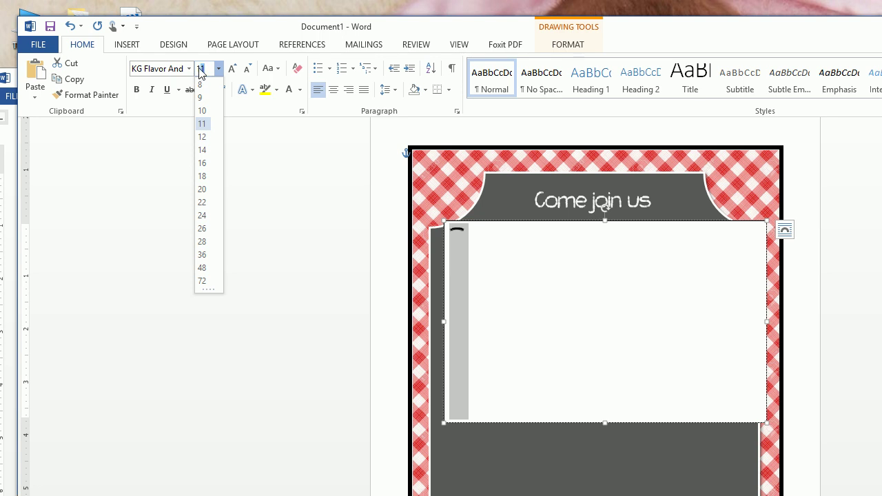
{"action": "type", "text": "250"}
{"action": "key", "text": "Return"}
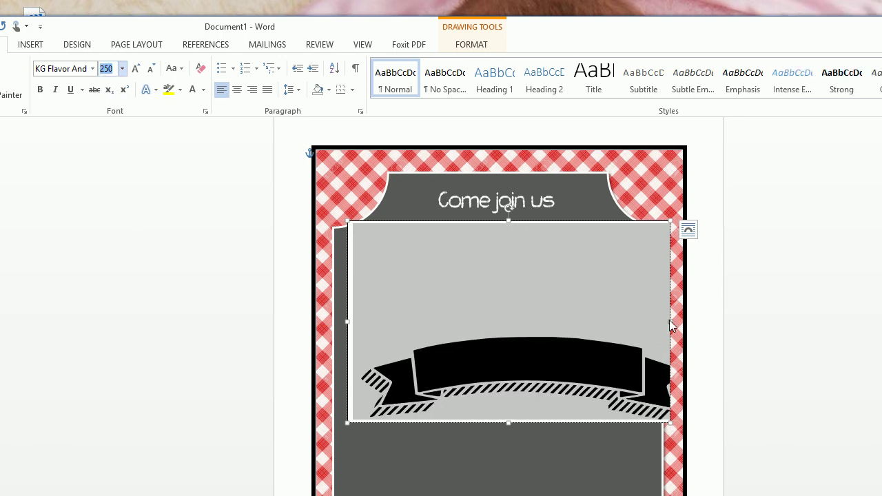
- Widen the ribbon's text box until the whole banner fits and move it up to the top edge of the black frame
{"action": "left_click", "coordinate": [770, 326]}
{"action": "left_click_drag", "start_coordinate": [660, 326], "coordinate": [678, 321]}
{"action": "left_click_drag", "start_coordinate": [541, 223], "coordinate": [516, 146]}
{"action": "left_click", "coordinate": [597, 409]}
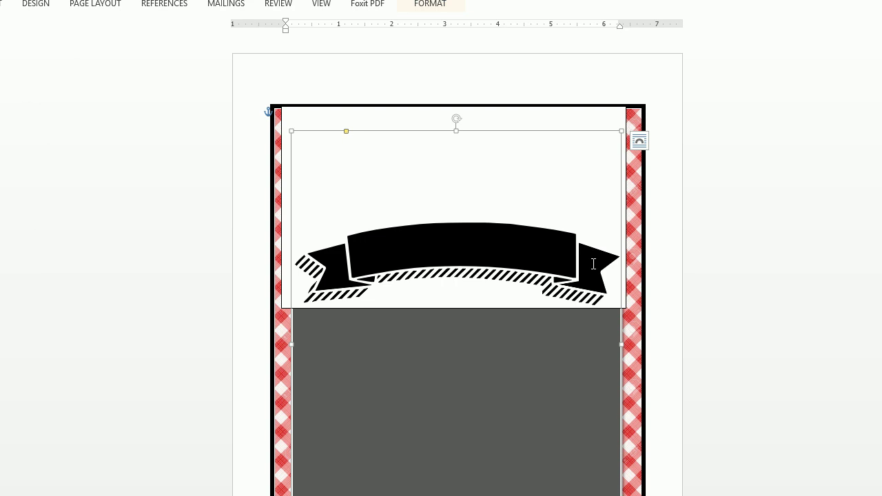
{"action": "left_click", "coordinate": [458, 153]}
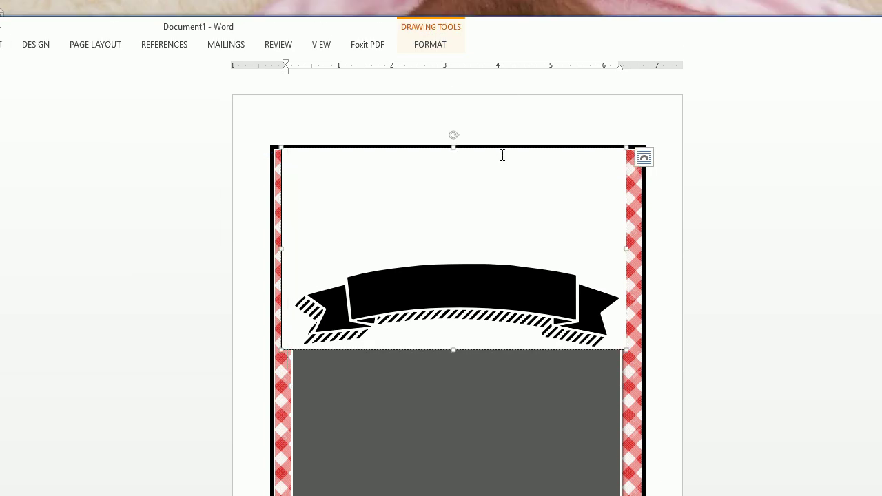
- Remove the fill and the outline from the ribbon's text box so the plaque shows through
{"action": "left_click", "coordinate": [432, 45]}
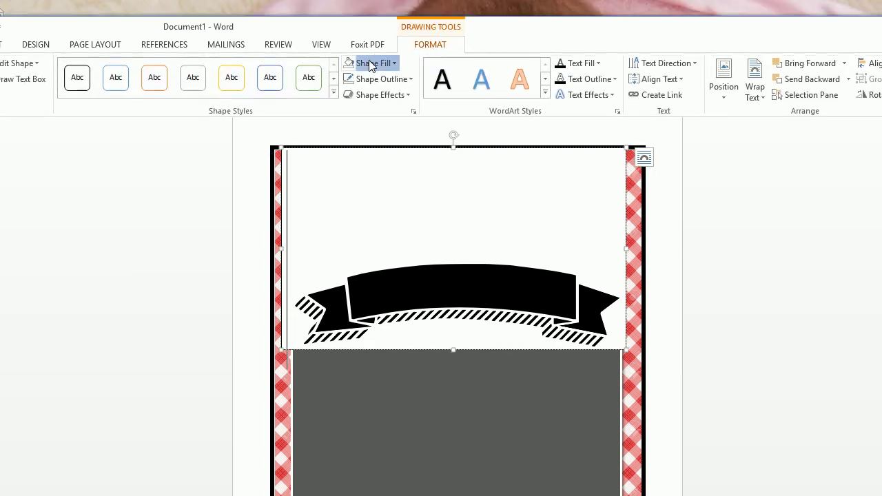
{"action": "left_click", "coordinate": [372, 60]}
{"action": "left_click", "coordinate": [368, 183]}
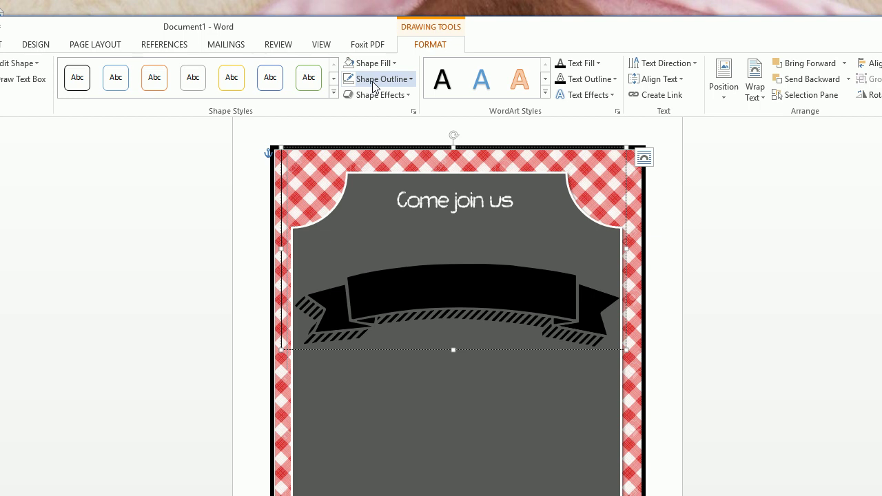
{"action": "left_click", "coordinate": [379, 78]}
{"action": "left_click", "coordinate": [363, 201]}
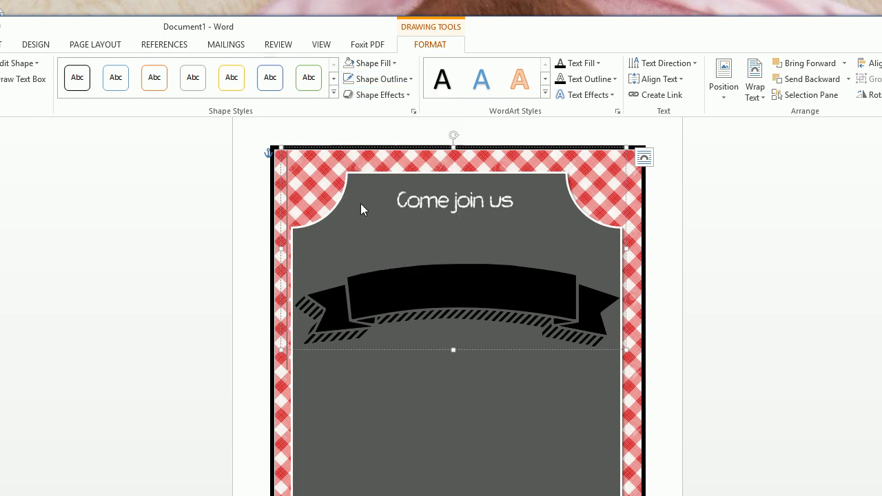
- Recolor the black ribbon banner standard yellow
{"action": "left_click", "coordinate": [345, 342]}
{"action": "left_click_drag", "start_coordinate": [379, 300], "coordinate": [627, 304]}
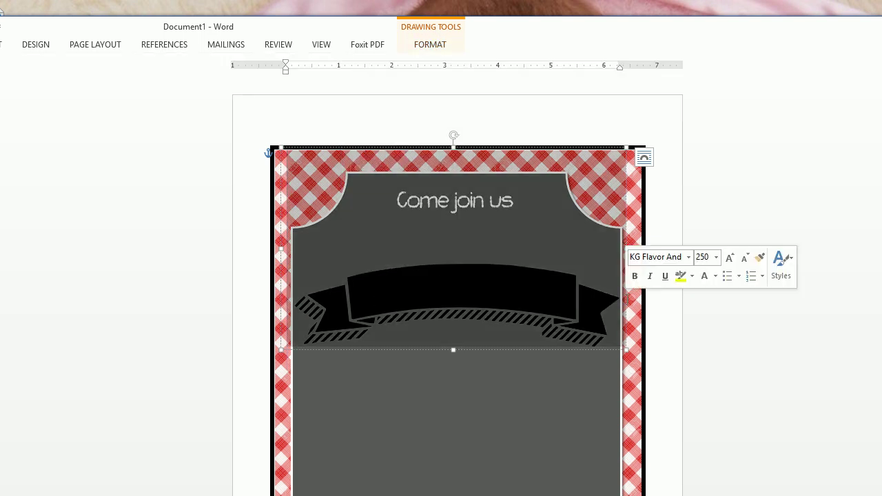
{"action": "left_click", "coordinate": [14, 43]}
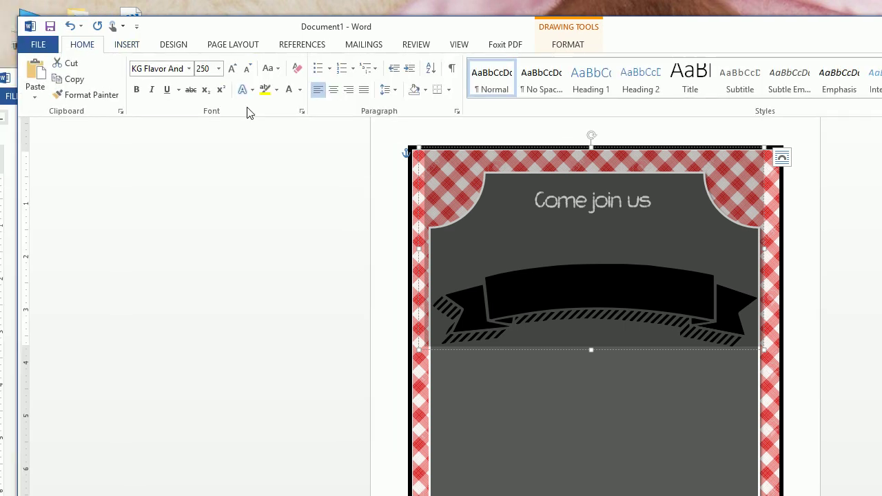
{"action": "left_click", "coordinate": [286, 90]}
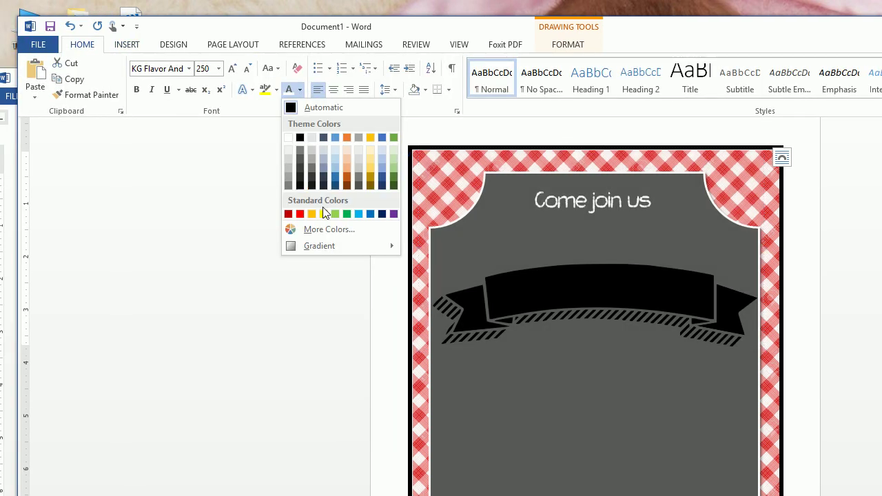
{"action": "left_click", "coordinate": [323, 214]}
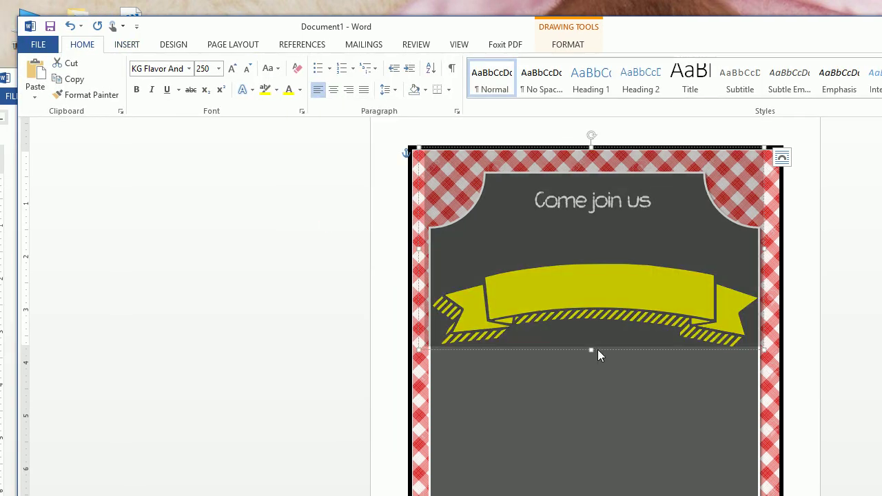
- Nudge the yellow ribbon's text box up in small increments, closer to "Come join us"
{"action": "left_click", "coordinate": [598, 349]}
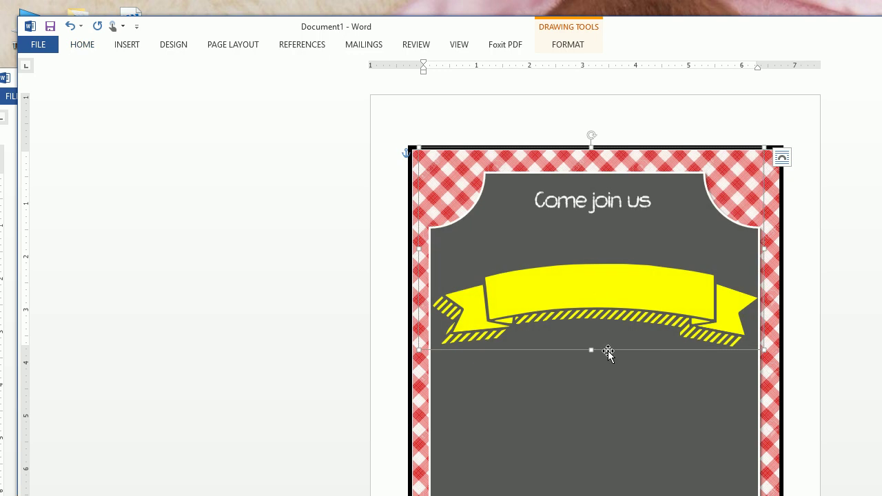
{"action": "key", "text": "Up"}
{"action": "key", "text": "Up"}
{"action": "key", "text": "Up"}
{"action": "key", "text": "Up"}
{"action": "key", "text": "Up"}
{"action": "key", "text": "Up"}
{"action": "key", "text": "Up"}
{"action": "key", "text": "Up"}
{"action": "key", "text": "Up"}
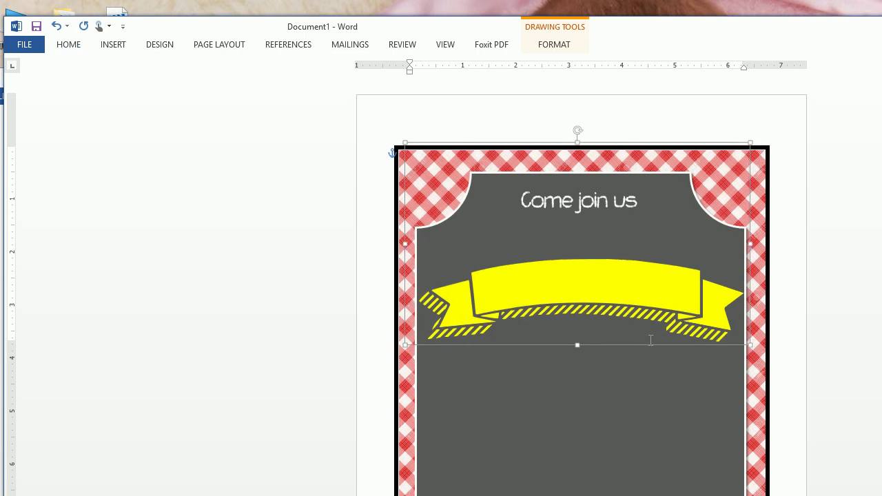
{"action": "key", "text": "Up"}
{"action": "key", "text": "Up"}
{"action": "key", "text": "Up"}
{"action": "key", "text": "Up"}
{"action": "key", "text": "Up"}
{"action": "key", "text": "Up"}
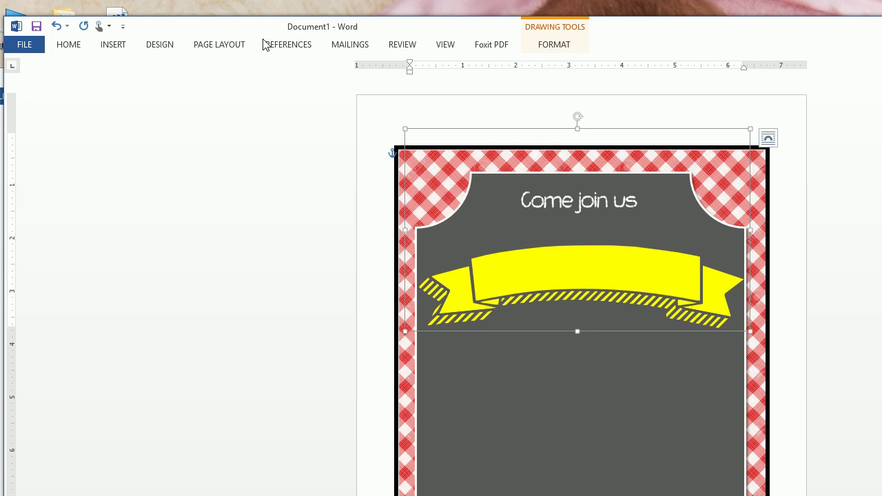
- Draw a wide text box over the yellow ribbon and adjust its width and position to cover the banner's middle
{"action": "left_click", "coordinate": [113, 45]}
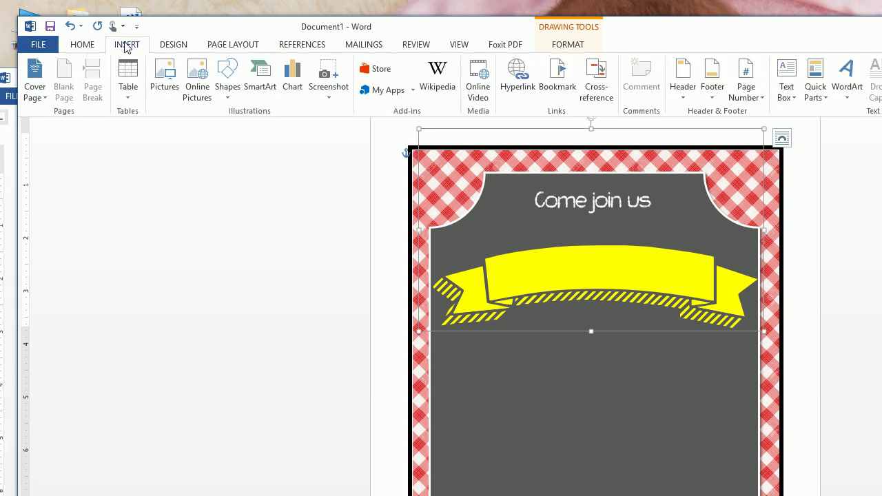
{"action": "left_click", "coordinate": [787, 79]}
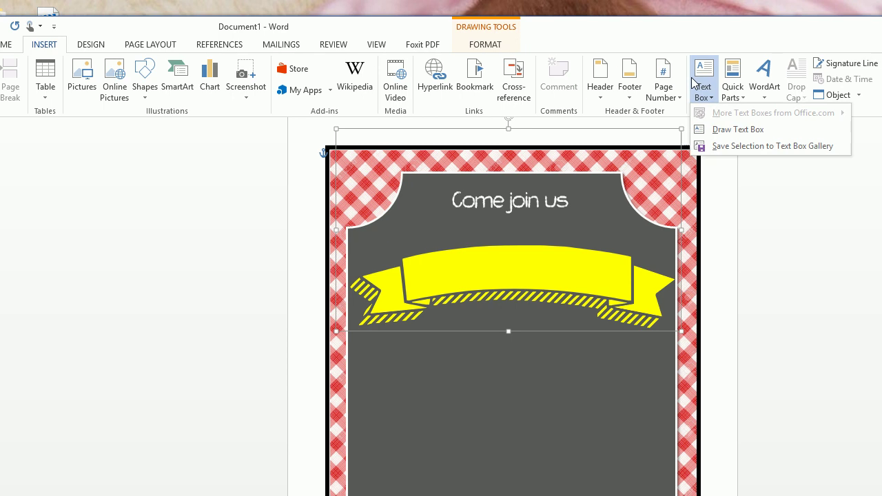
{"action": "left_click", "coordinate": [805, 131]}
{"action": "mouse_move", "coordinate": [341, 245]}
{"action": "left_mouse_down"}
{"action": "mouse_move", "coordinate": [503, 304]}
{"action": "mouse_move", "coordinate": [613, 314]}
{"action": "mouse_move", "coordinate": [601, 317]}
{"action": "left_mouse_up"}
{"action": "left_click_drag", "start_coordinate": [340, 282], "coordinate": [325, 281]}
{"action": "left_click_drag", "start_coordinate": [355, 247], "coordinate": [355, 252]}
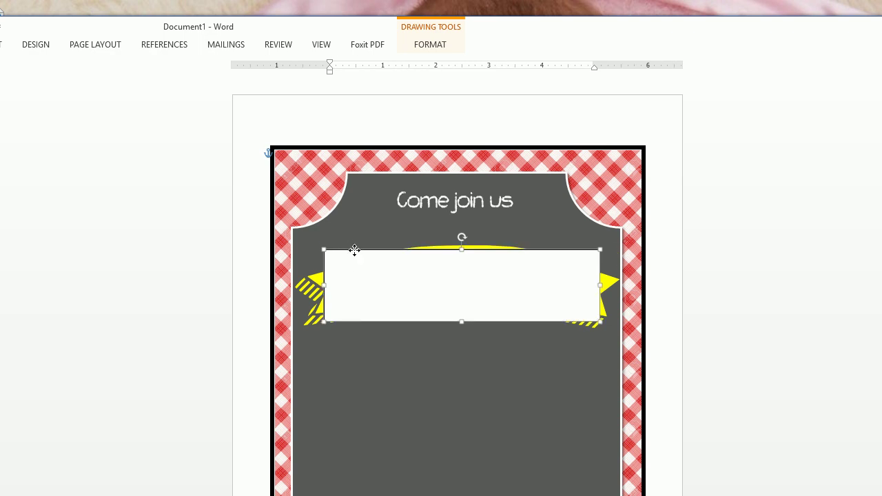
- Set the new text box over the ribbon to no fill and no outline
{"action": "left_click", "coordinate": [430, 46]}
{"action": "left_click", "coordinate": [379, 63]}
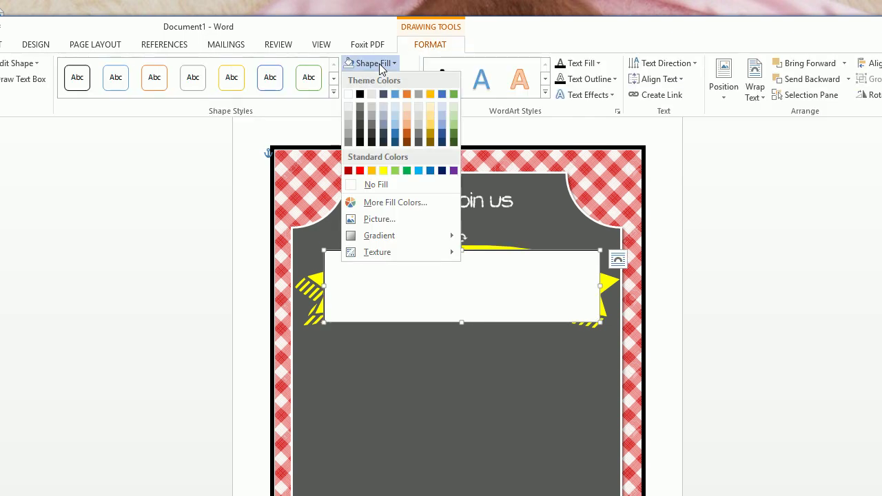
{"action": "left_click", "coordinate": [369, 182]}
{"action": "left_click", "coordinate": [376, 78]}
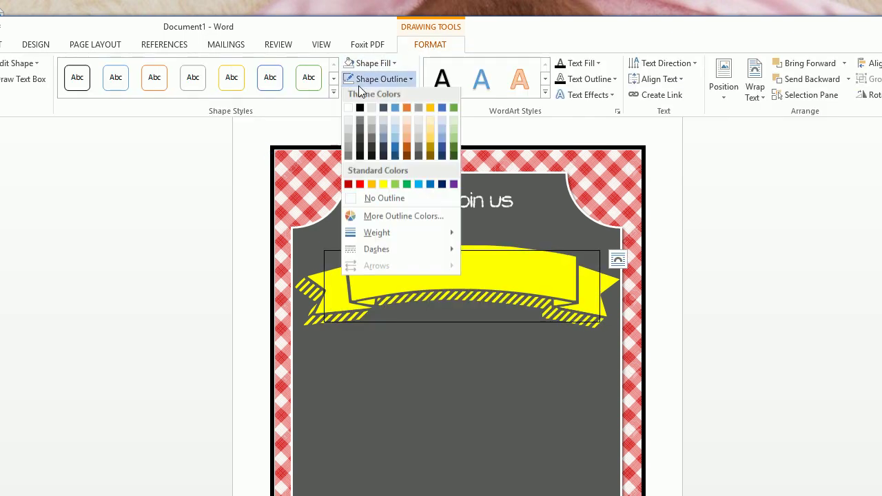
{"action": "left_click", "coordinate": [370, 199]}
- Enter "Back to School Social" in the transparent text box over the ribbon
{"action": "left_click", "coordinate": [405, 279]}
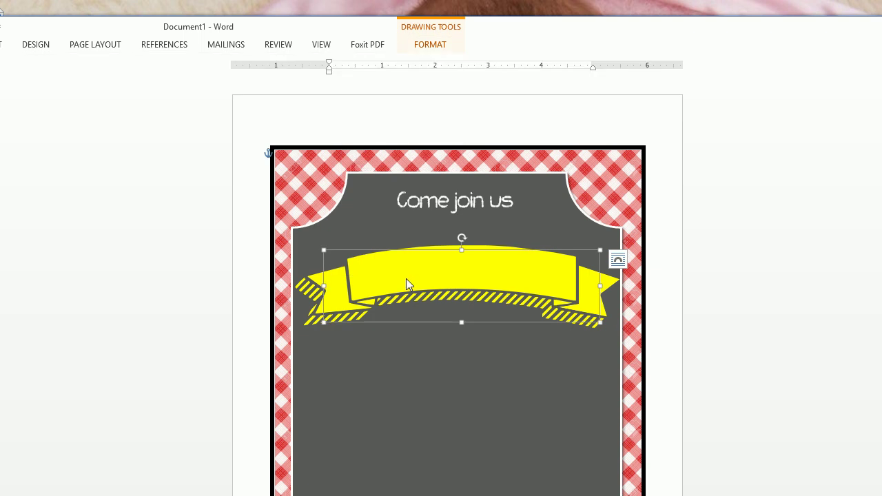
{"action": "type", "text": "Back to Sch"}
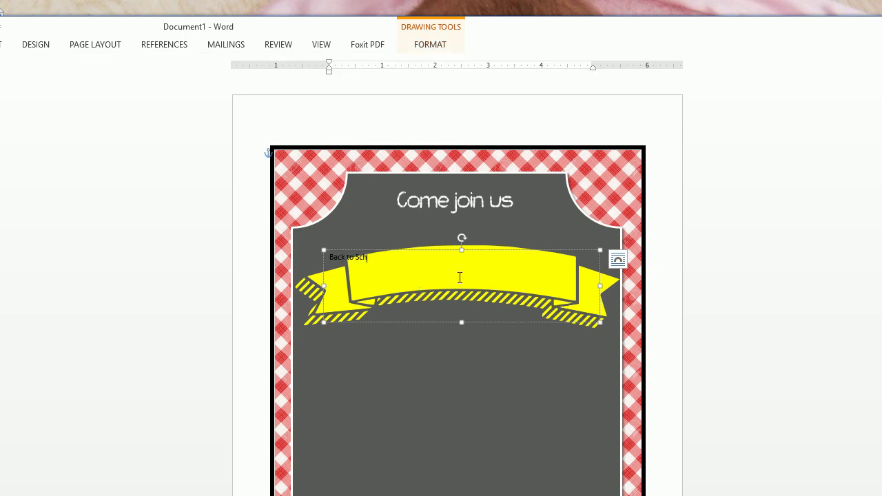
{"action": "type", "text": "ool Social"}
- Format "Back to School Social" in the KG Blank Space Sketch font at size 28 in red
{"action": "key", "text": "ctrl+a"}
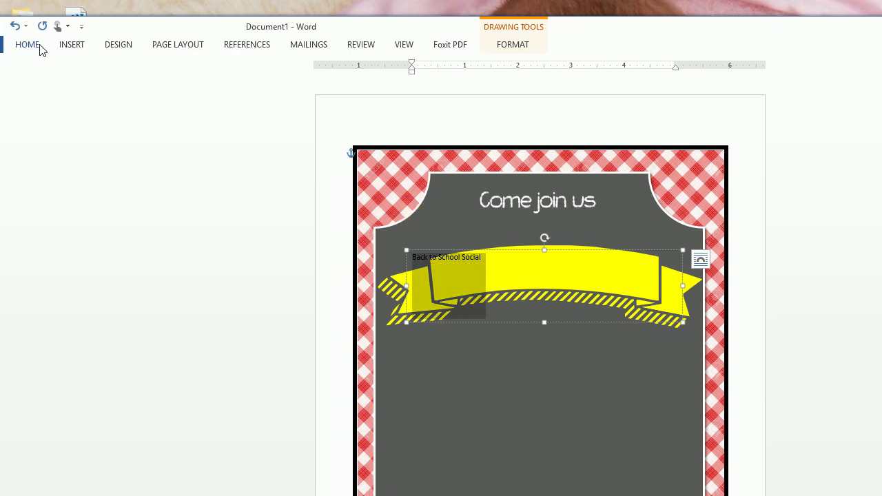
{"action": "left_click", "coordinate": [40, 50]}
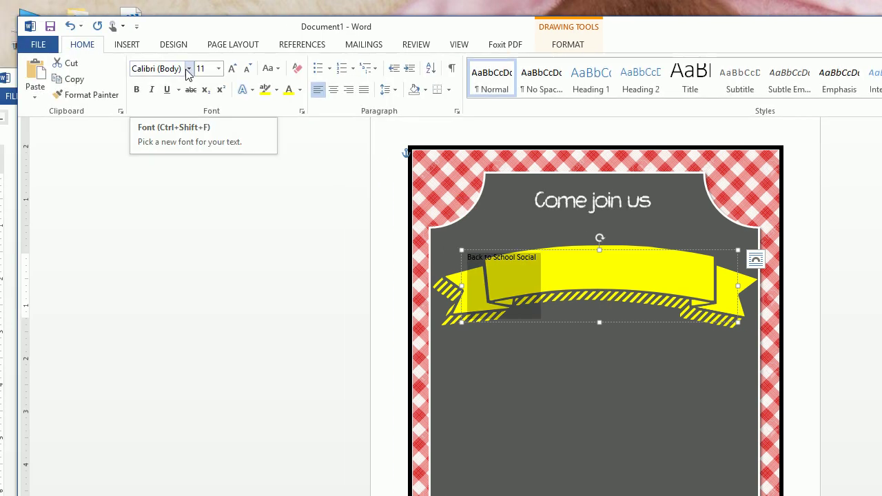
{"action": "left_click", "coordinate": [188, 69]}
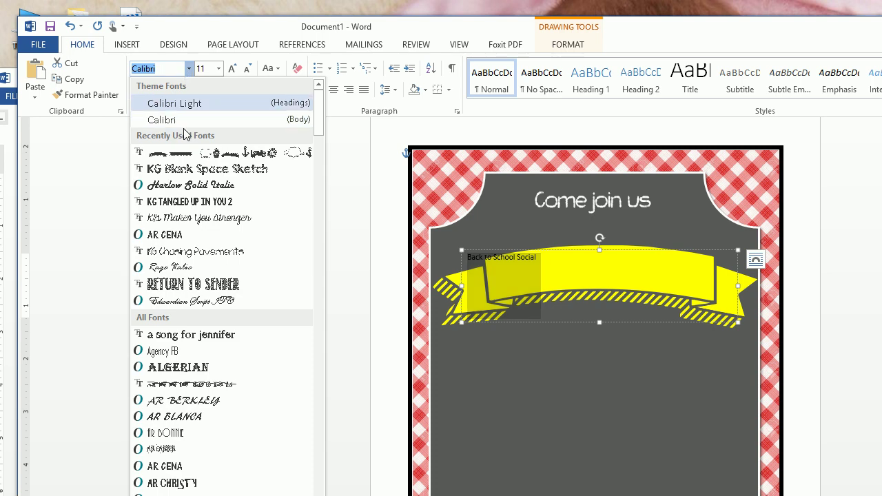
{"action": "left_click", "coordinate": [191, 170]}
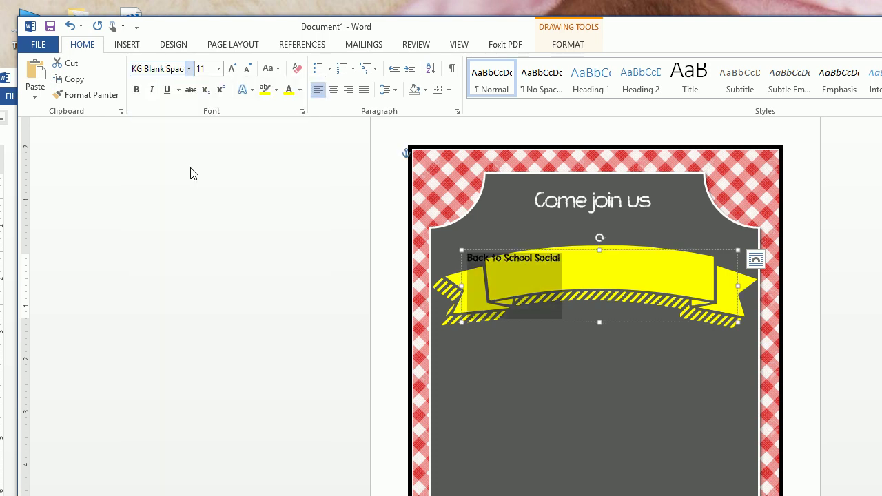
{"action": "left_click", "coordinate": [210, 66]}
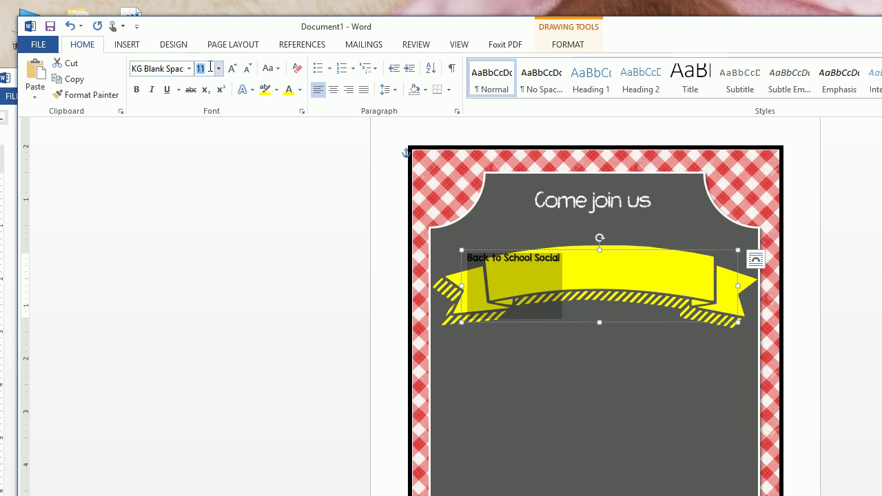
{"action": "key", "text": "Return"}
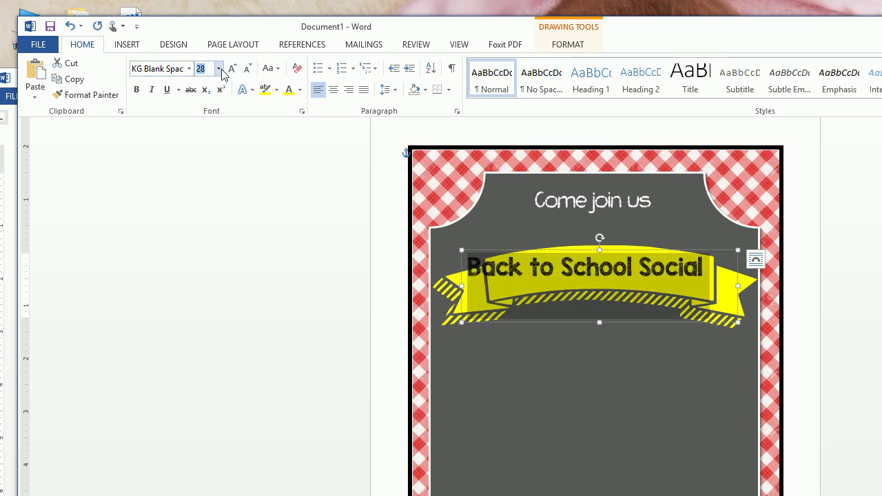
{"action": "left_click", "coordinate": [299, 89]}
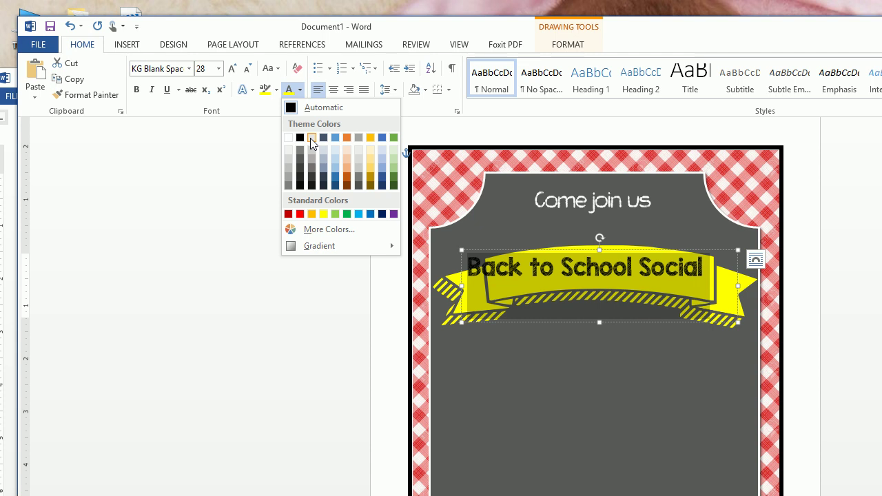
{"action": "left_click", "coordinate": [300, 214]}
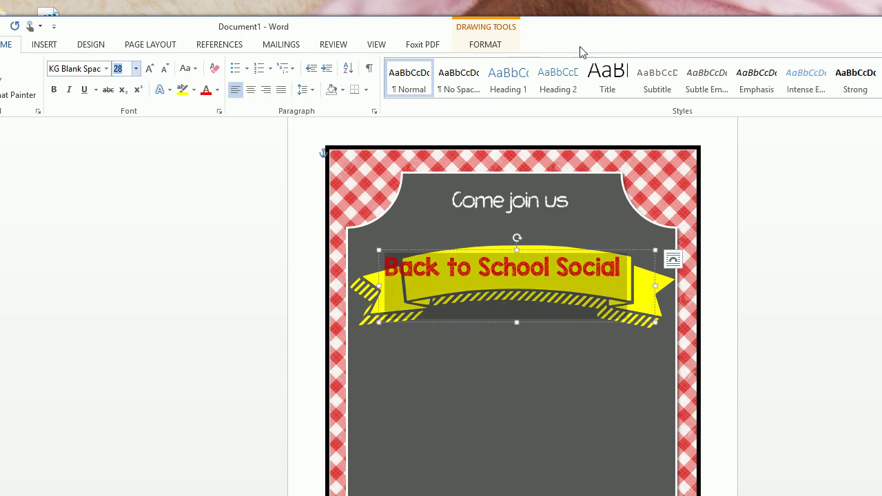
- Bring the finished backtoschool document into view to check how its ribbon text is styled
{"action": "left_click_drag", "start_coordinate": [568, 36], "coordinate": [571, 116]}
{"action": "left_click", "coordinate": [564, 80]}
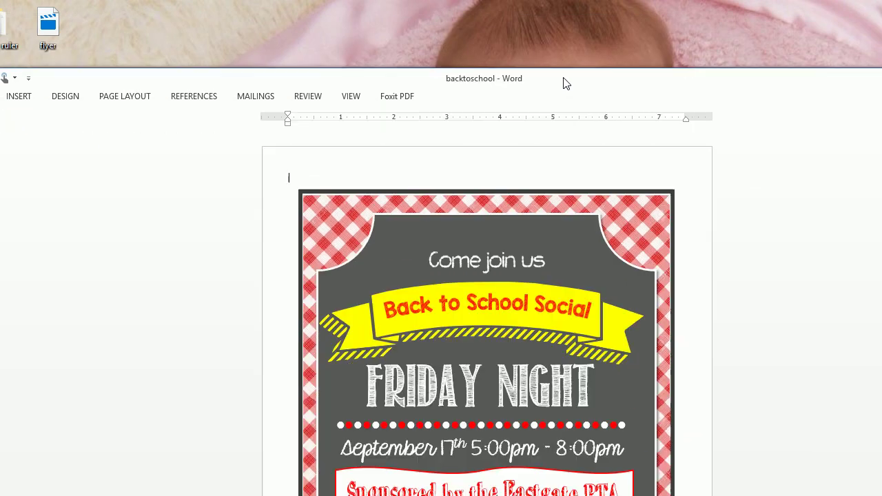
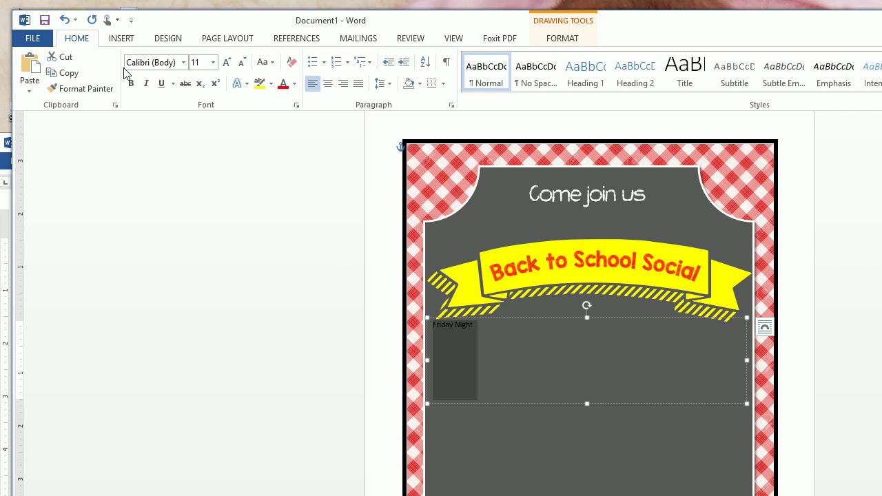
- Format the "Friday Night" text below the ribbon in the Return To Sender font at size 72
{"action": "left_click", "coordinate": [157, 61]}
{"action": "type", "text": "Return To Sen"}
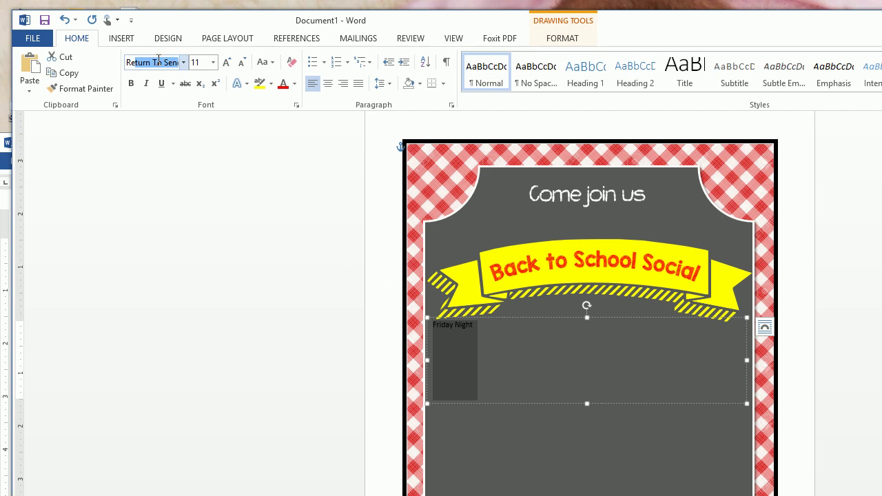
{"action": "key", "text": "Return"}
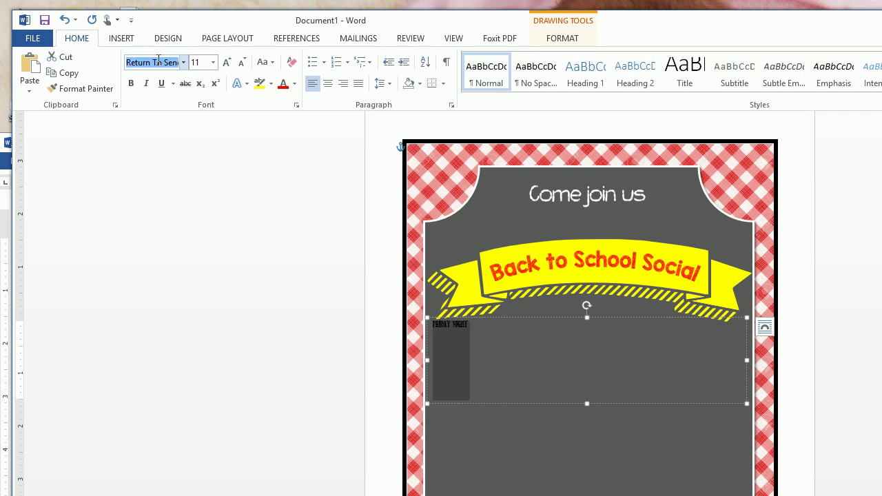
{"action": "left_click", "coordinate": [199, 62]}
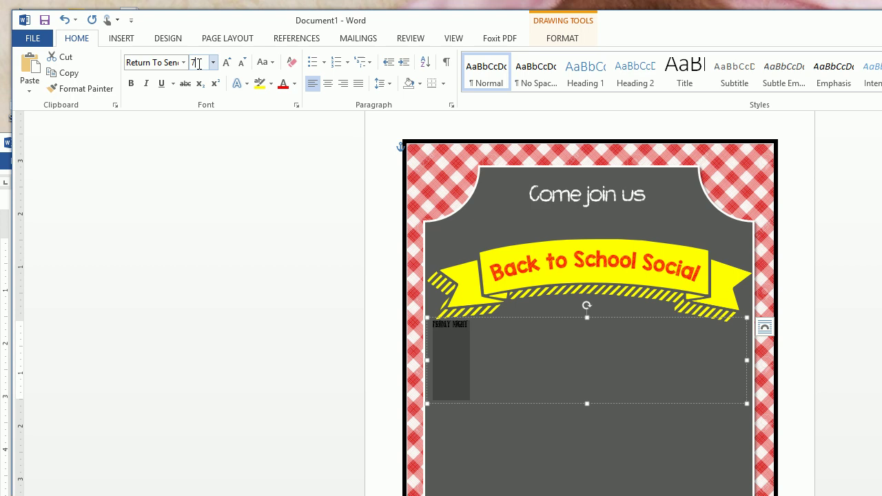
{"action": "type", "text": "72"}
{"action": "key", "text": "Return"}
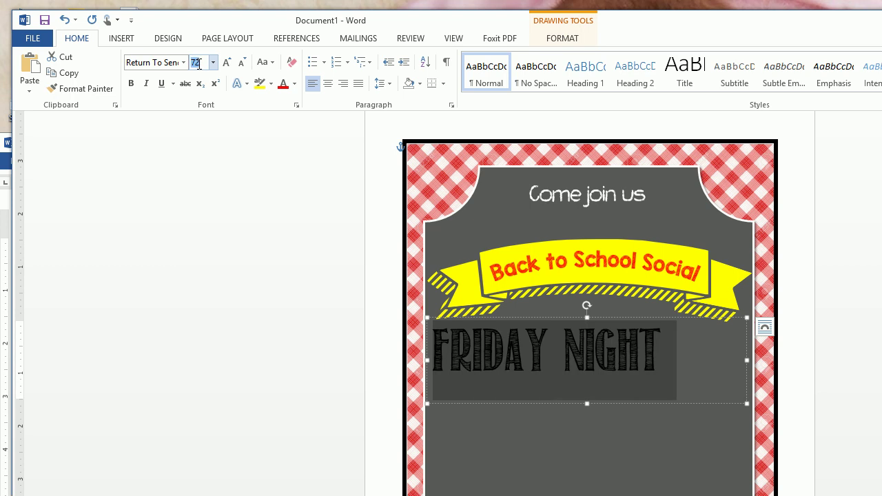
- Make the "Friday Night" text white and centered, and nudge its text box up slightly towards the ribbon
{"action": "left_click", "coordinate": [294, 84]}
{"action": "left_click", "coordinate": [283, 131]}
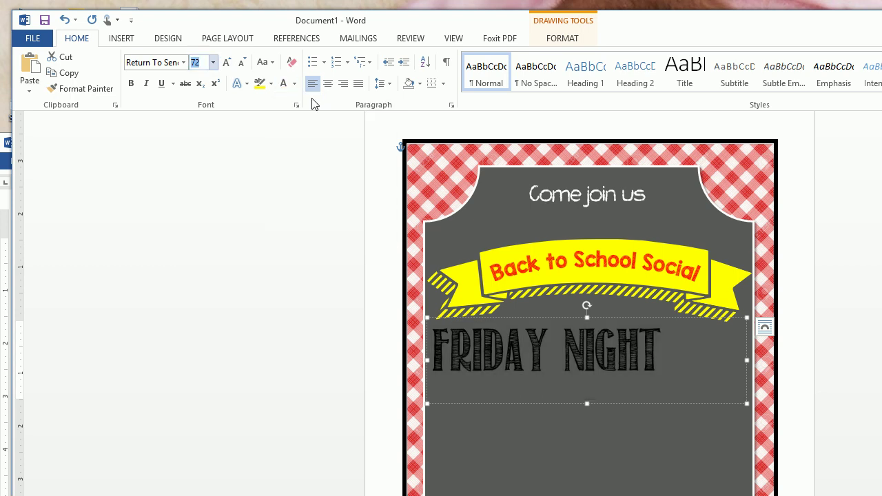
{"action": "left_click", "coordinate": [328, 85]}
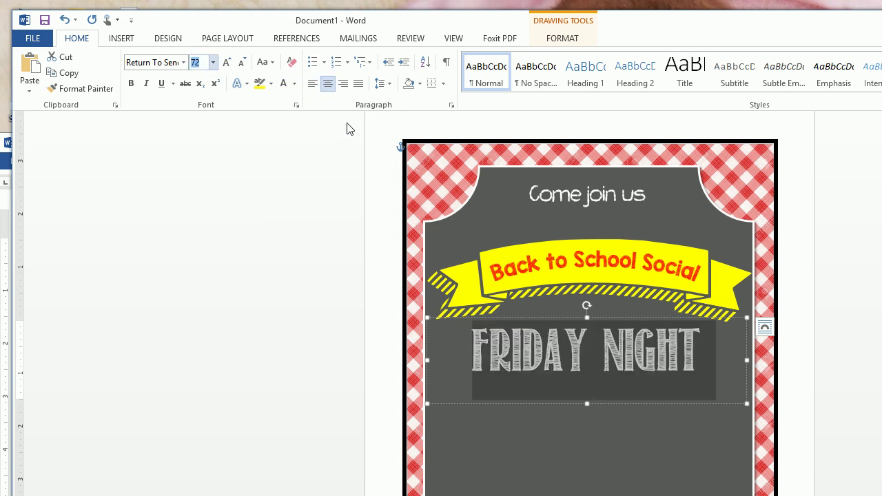
{"action": "left_click", "coordinate": [543, 317]}
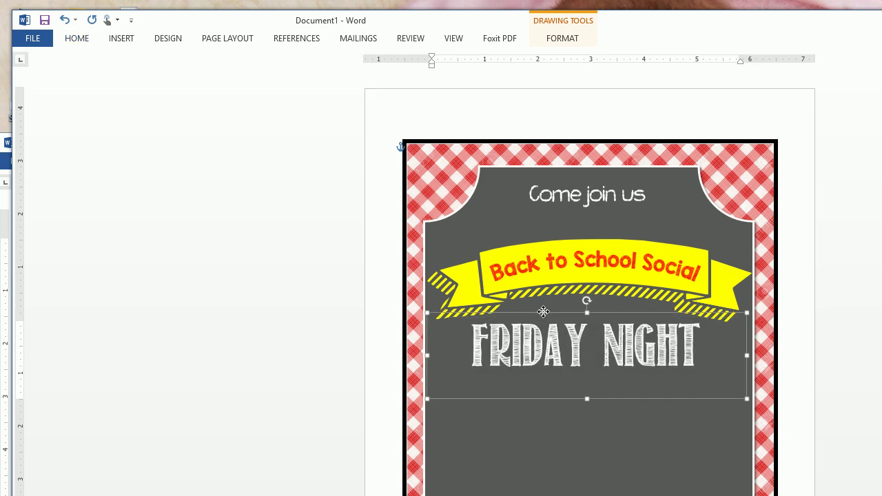
{"action": "left_click", "coordinate": [533, 437]}
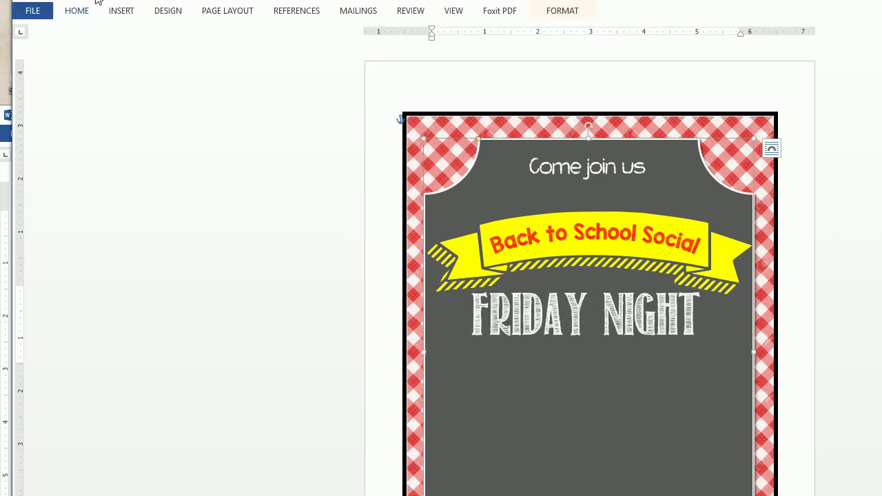
- Bring the finished backtoschool document into view to check what follows the "Friday Night" line, and return to the invitation in Document1
{"action": "left_click", "coordinate": [127, 13]}
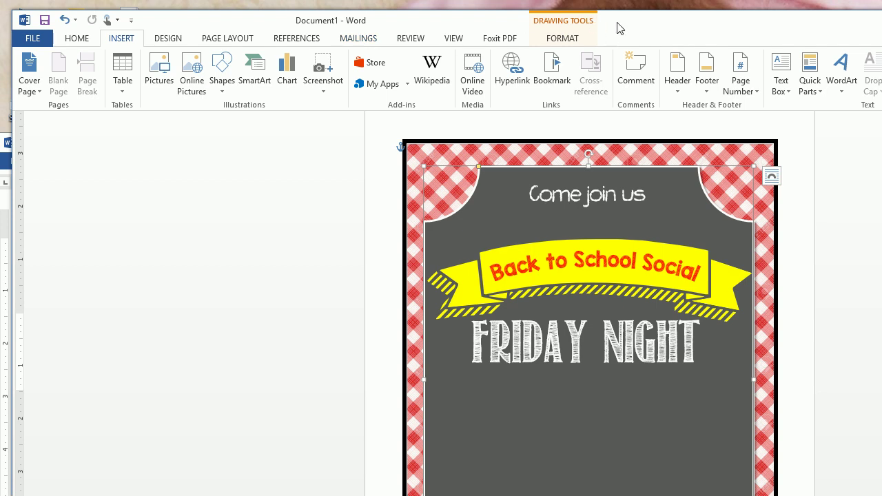
{"action": "left_click_drag", "start_coordinate": [617, 28], "coordinate": [743, 63]}
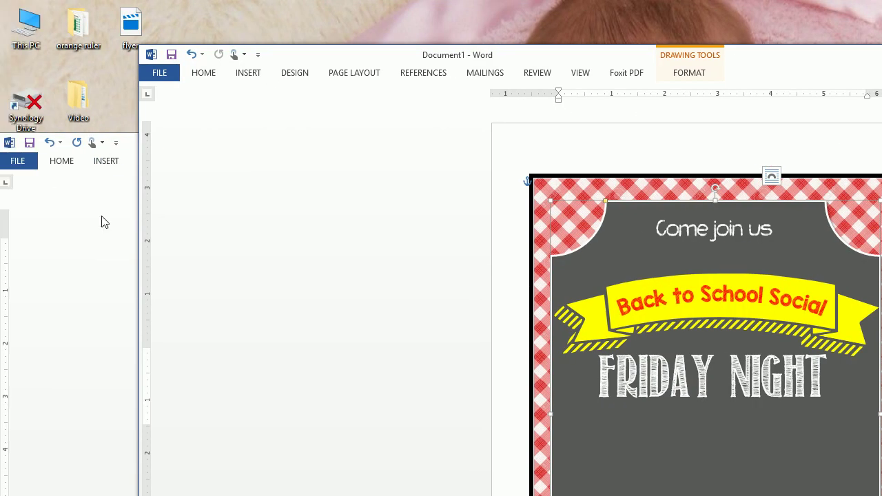
{"action": "left_click", "coordinate": [102, 222]}
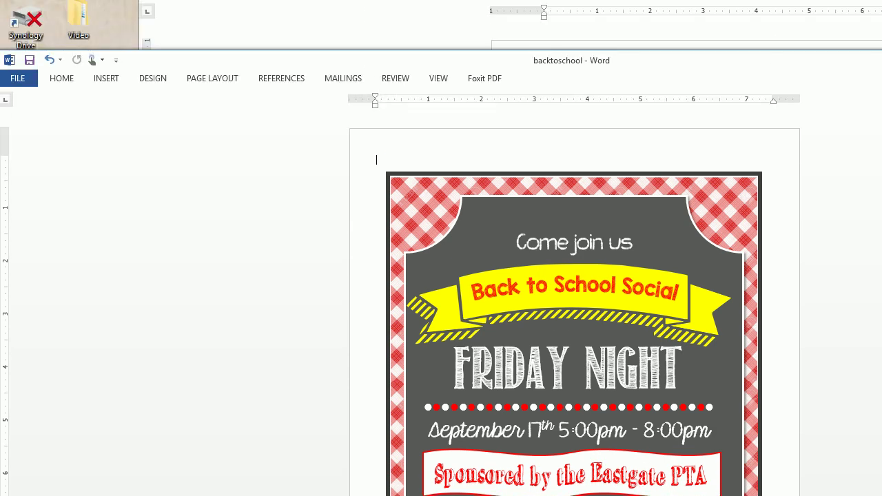
{"action": "left_click", "coordinate": [486, 15]}
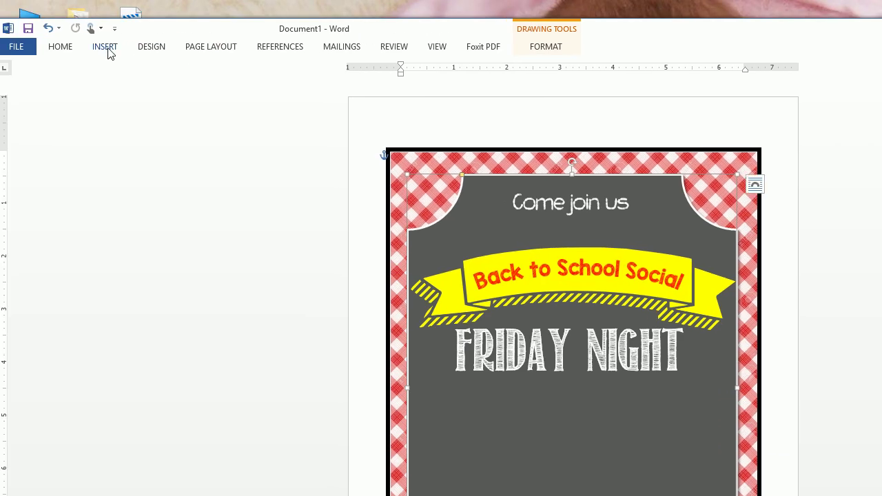
- Draw a wide, shallow text box directly below the "Friday Night" text, spanning most of the gray plaque's width
{"action": "left_click", "coordinate": [107, 48]}
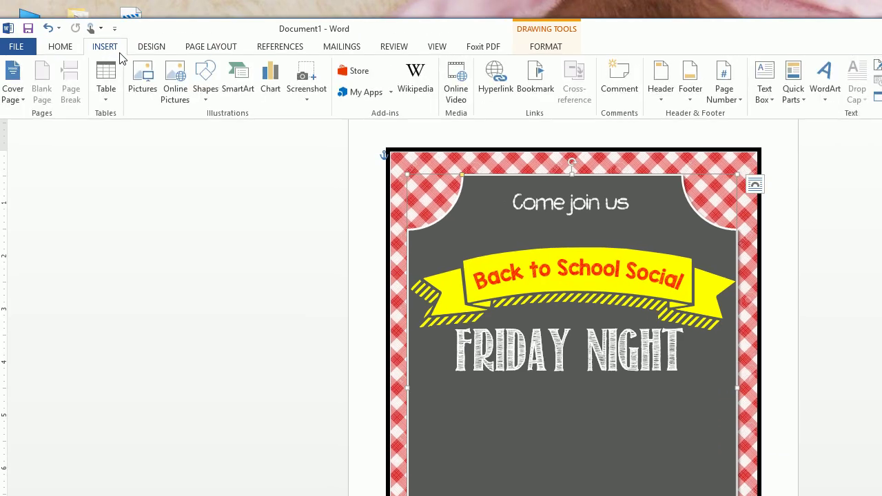
{"action": "left_click", "coordinate": [764, 88]}
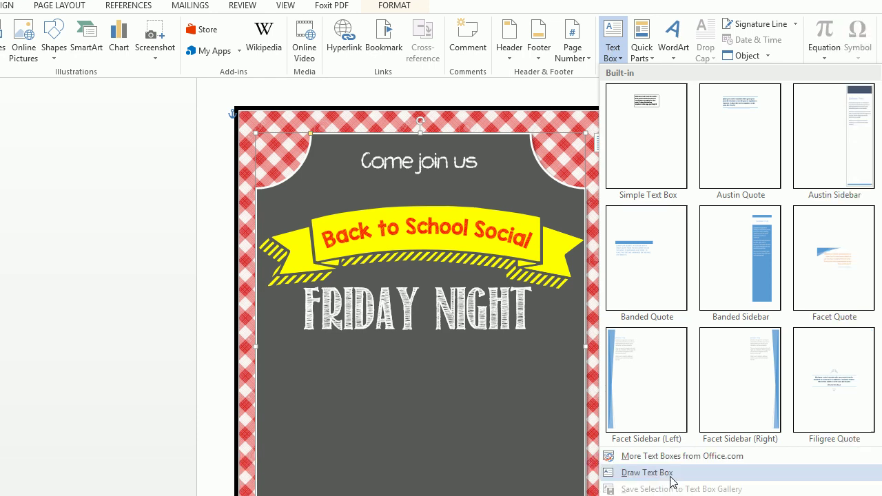
{"action": "left_click", "coordinate": [667, 495]}
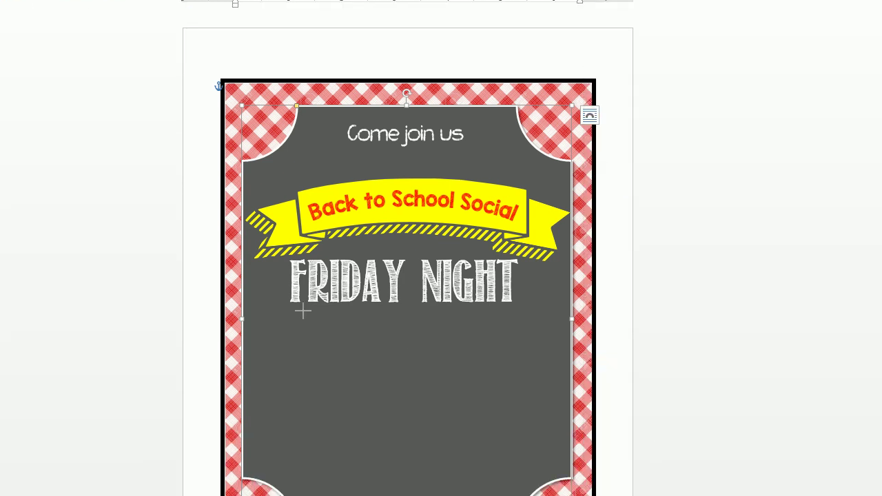
{"action": "left_click_drag", "start_coordinate": [273, 315], "coordinate": [549, 339]}
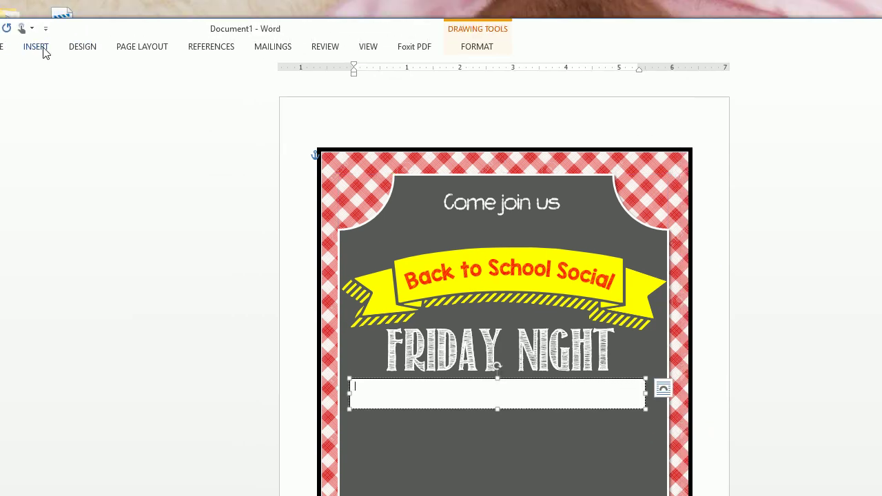
- Insert four filled-circle symbols (Wingdings, character code 108) side by side in the new text box
{"action": "left_click", "coordinate": [44, 51]}
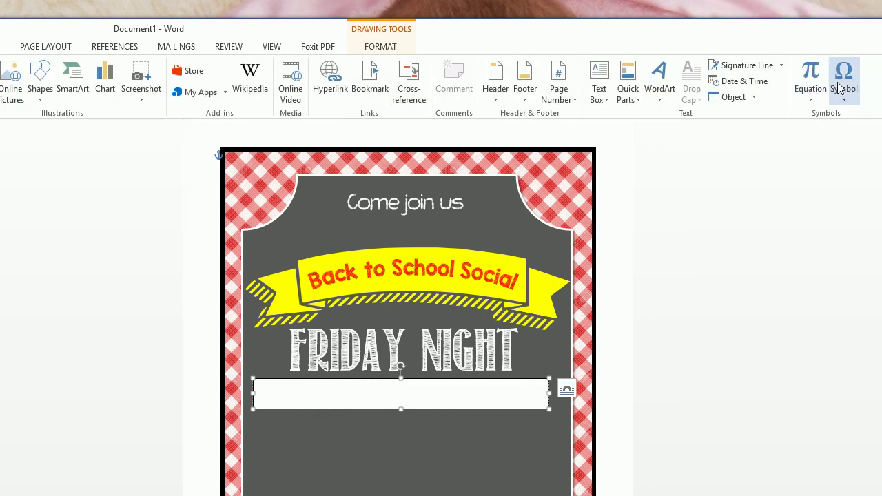
{"action": "left_click", "coordinate": [839, 88]}
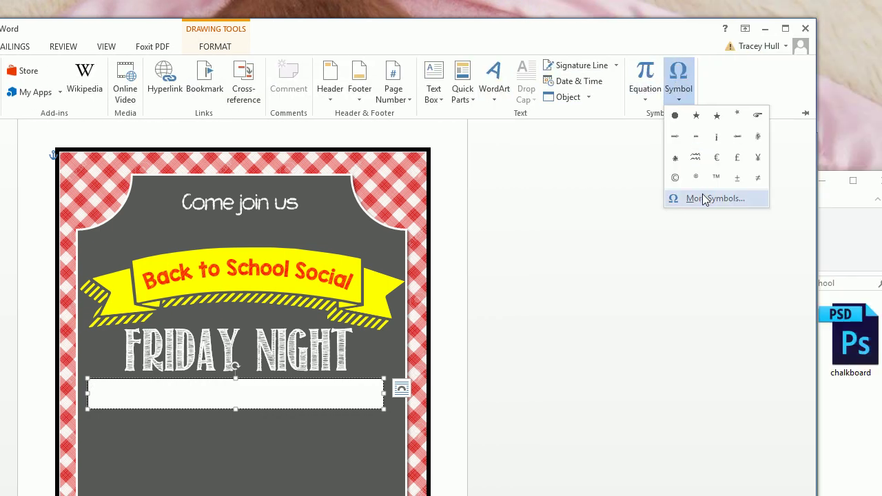
{"action": "left_click", "coordinate": [704, 199]}
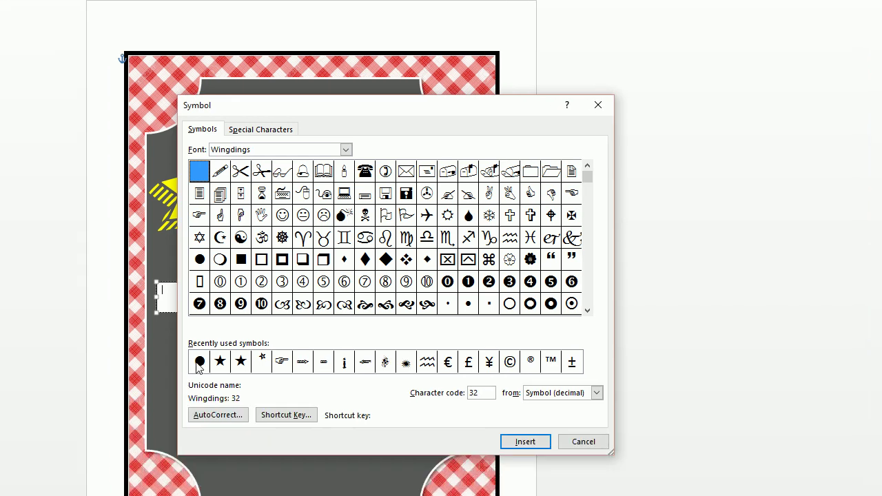
{"action": "left_click", "coordinate": [197, 365]}
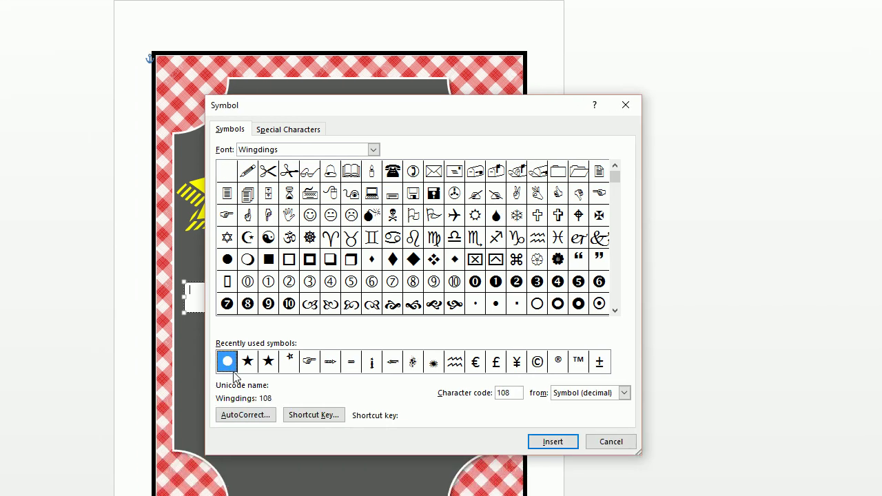
{"action": "left_click", "coordinate": [563, 443]}
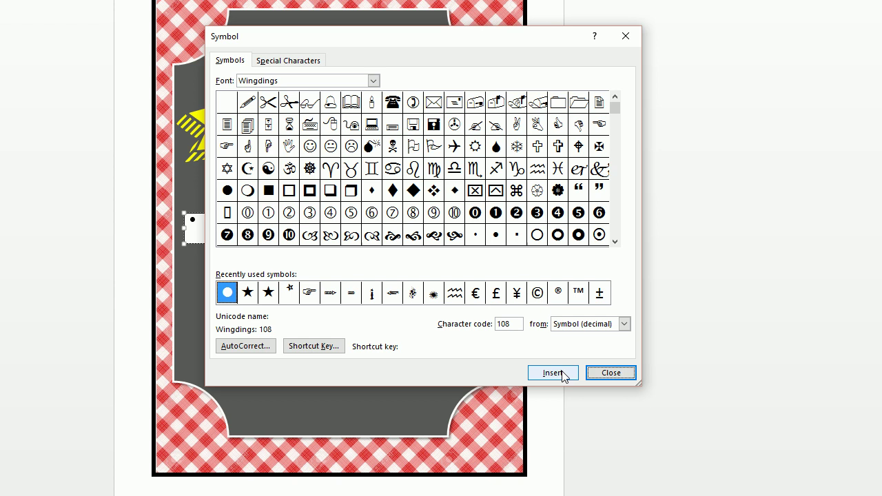
{"action": "left_click", "coordinate": [561, 374]}
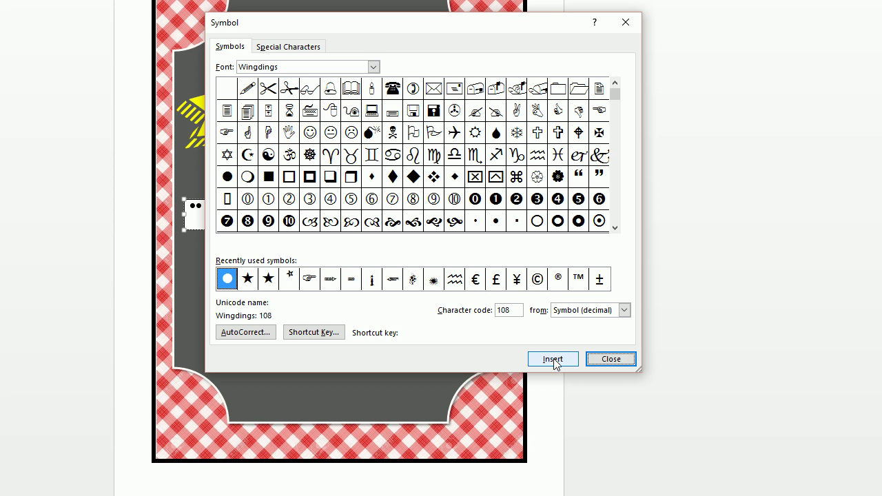
{"action": "left_click", "coordinate": [555, 359]}
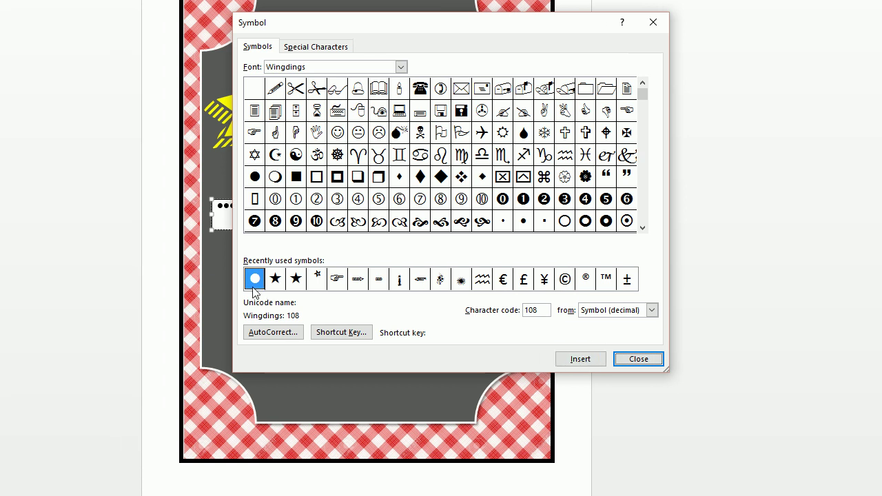
{"action": "left_click", "coordinate": [252, 288]}
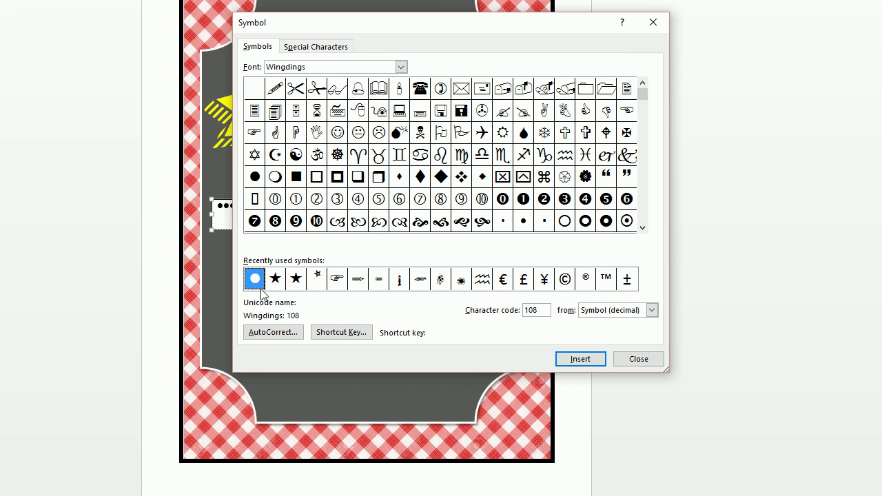
{"action": "left_click", "coordinate": [615, 355]}
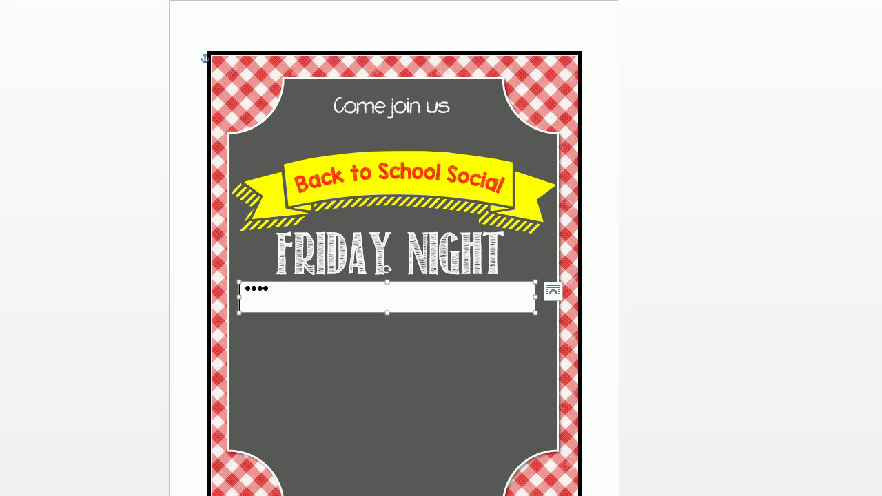
- Remove the fill and the outline from the text box holding the dots
{"action": "left_click", "coordinate": [372, 39]}
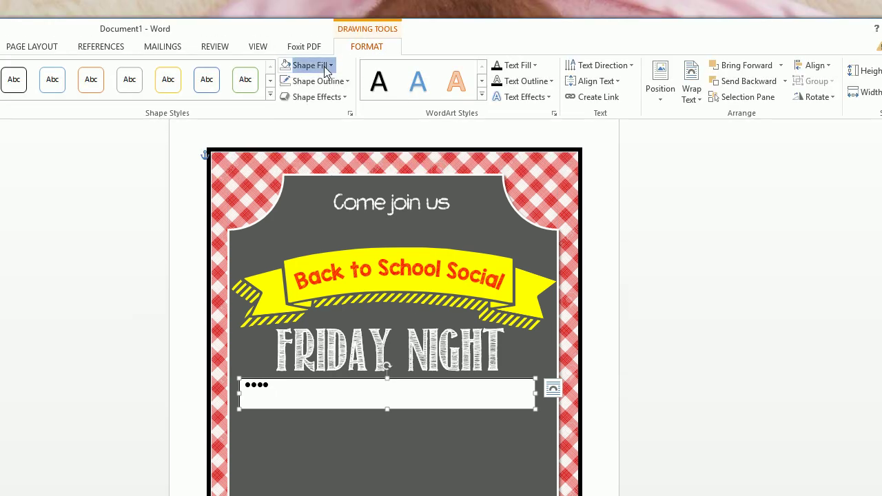
{"action": "left_click", "coordinate": [308, 51]}
{"action": "left_click", "coordinate": [288, 187]}
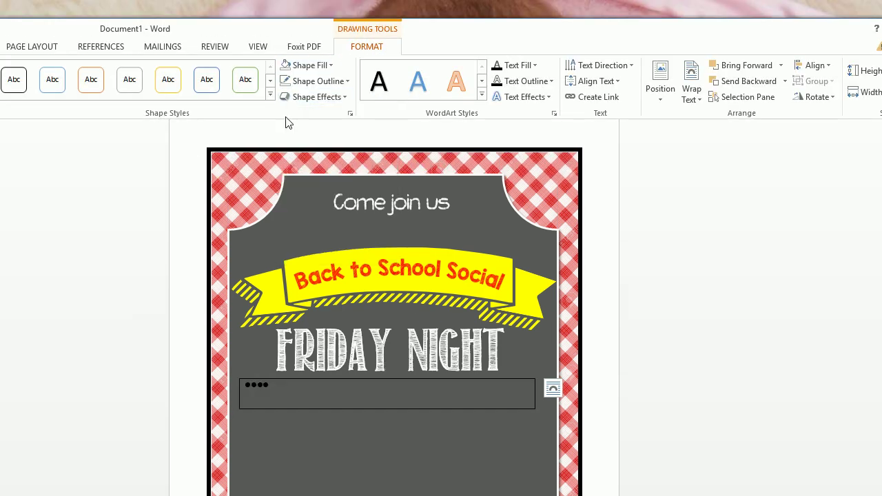
{"action": "left_click", "coordinate": [286, 81]}
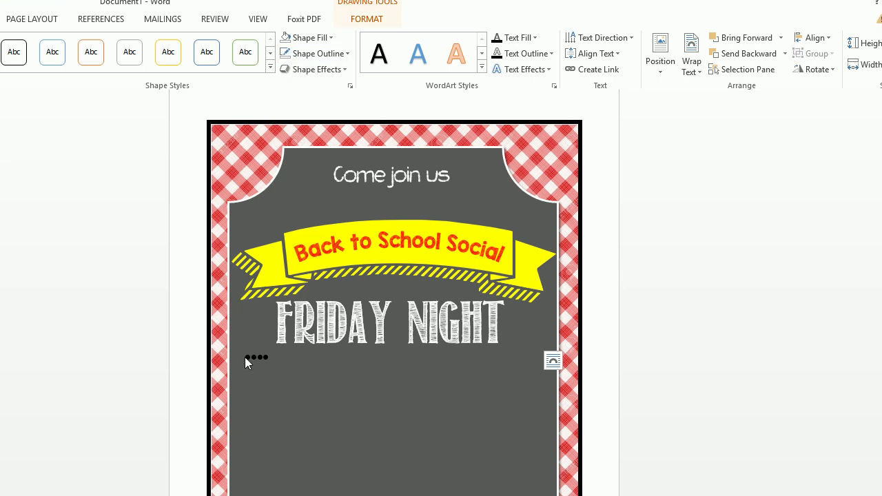
- Set the font size of all four dots to 20
{"action": "left_click", "coordinate": [250, 387]}
{"action": "left_click", "coordinate": [270, 385]}
{"action": "left_click_drag", "start_coordinate": [271, 357], "coordinate": [247, 375]}
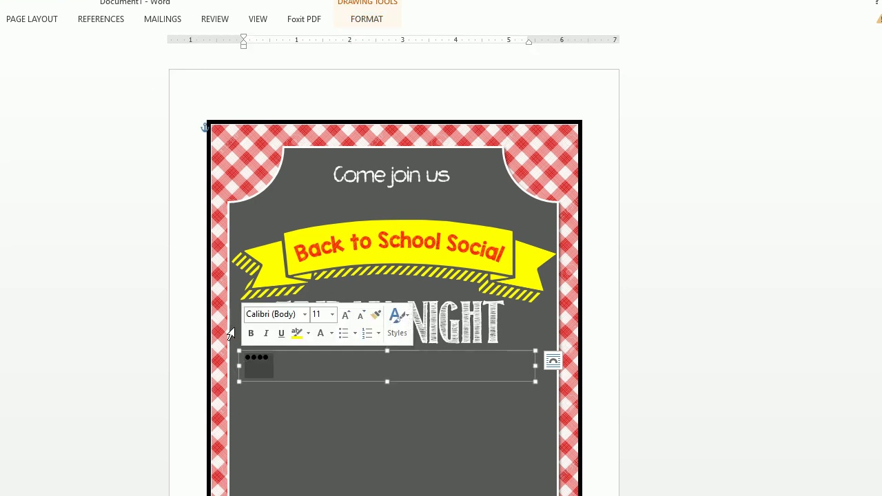
{"action": "left_click", "coordinate": [18, 46]}
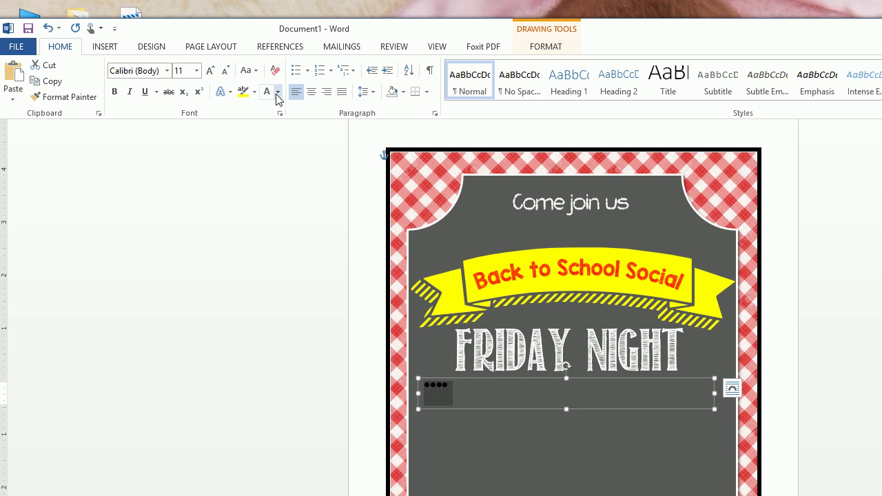
{"action": "left_click", "coordinate": [197, 70]}
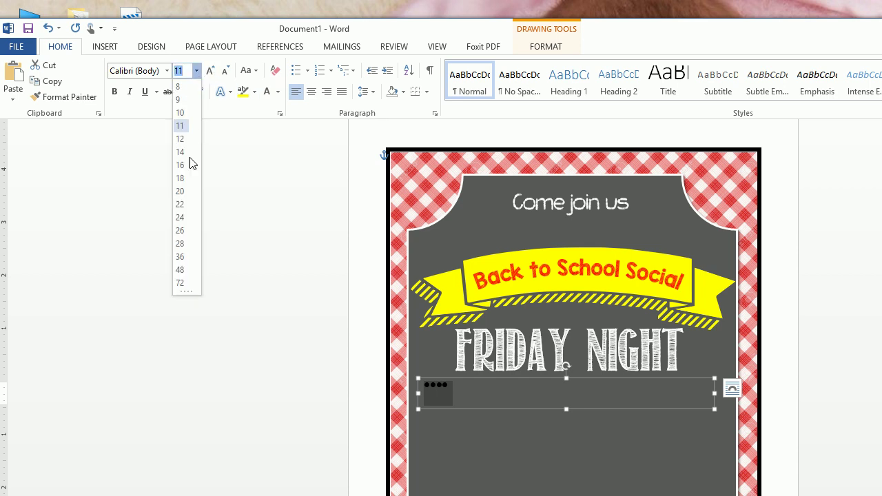
{"action": "left_click", "coordinate": [179, 191]}
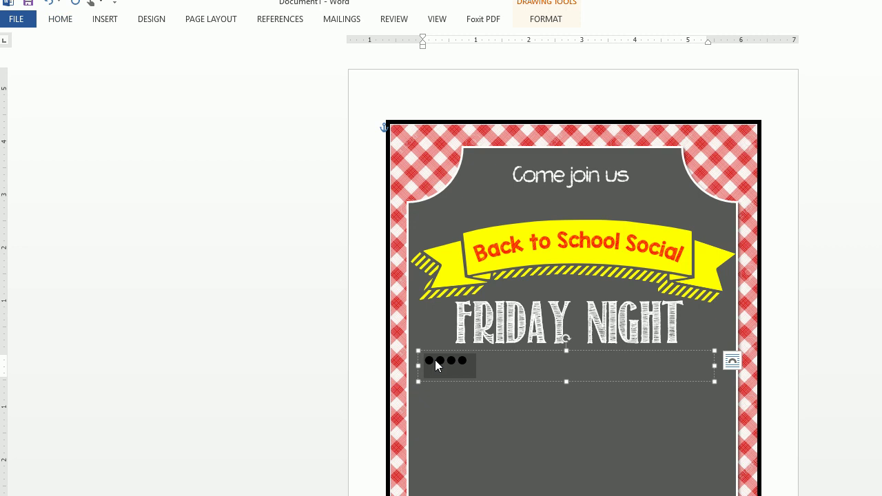
- Color the first and third dots in the row white
{"action": "left_click", "coordinate": [433, 360]}
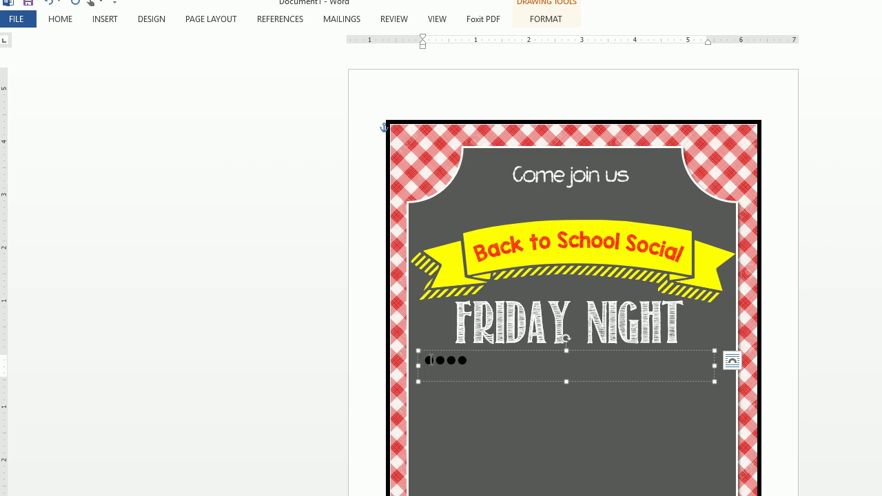
{"action": "left_click", "coordinate": [62, 19]}
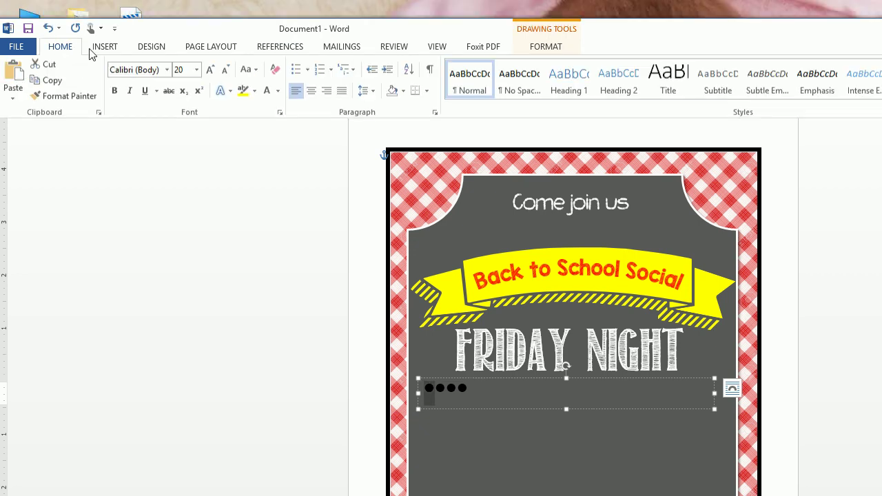
{"action": "left_click", "coordinate": [268, 93]}
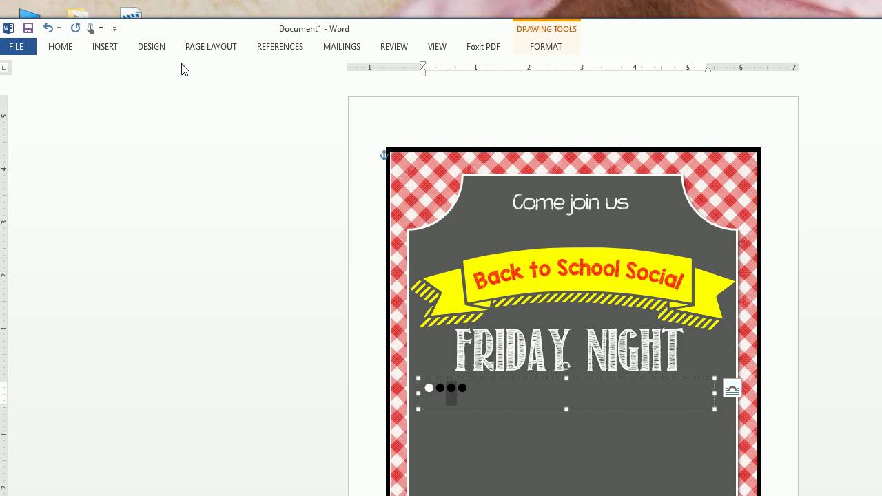
{"action": "left_click", "coordinate": [72, 49]}
{"action": "left_click", "coordinate": [268, 93]}
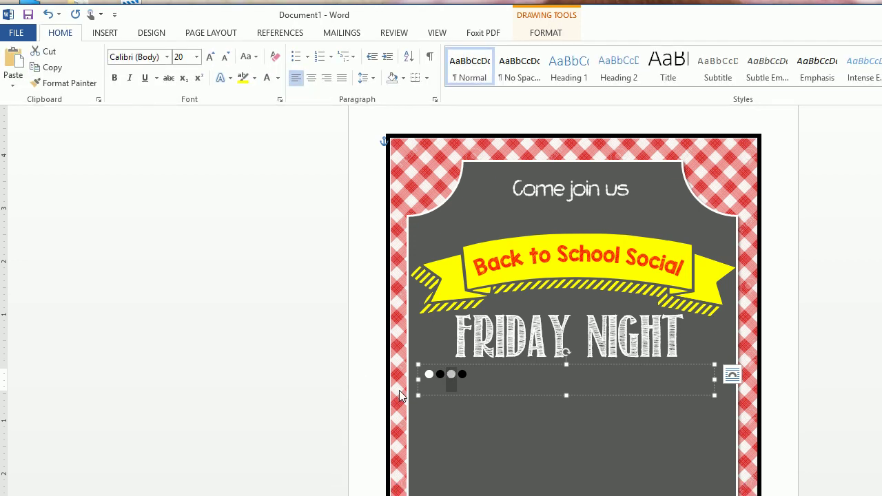
- Color the second dot in the row with the standard red
{"action": "left_click", "coordinate": [444, 375]}
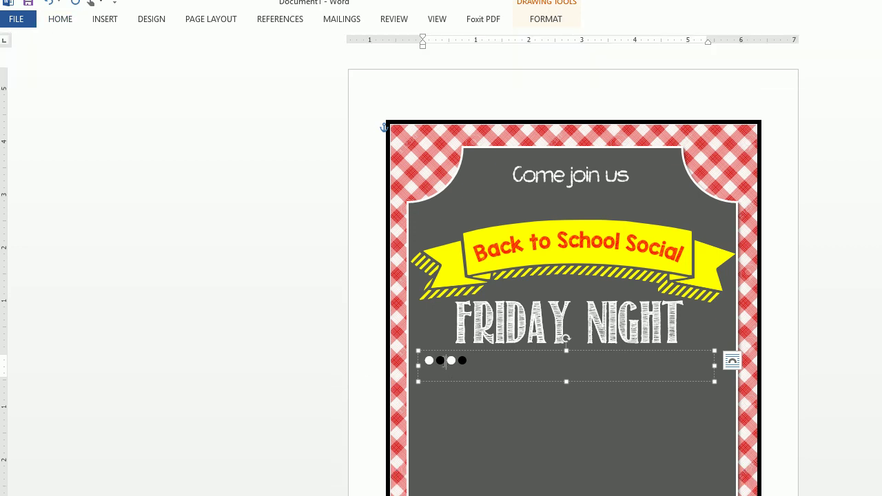
{"action": "left_click_drag", "start_coordinate": [447, 359], "coordinate": [435, 361]}
{"action": "left_click", "coordinate": [62, 18]}
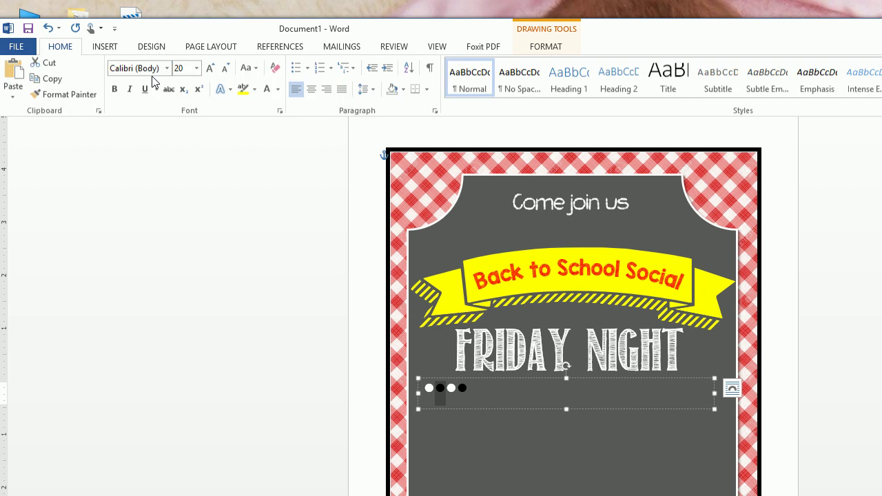
{"action": "left_click", "coordinate": [278, 91]}
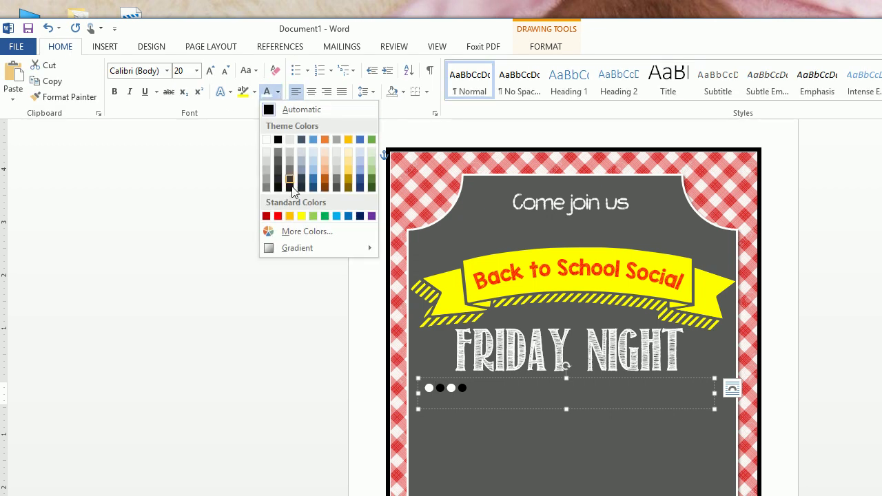
{"action": "left_click", "coordinate": [278, 216]}
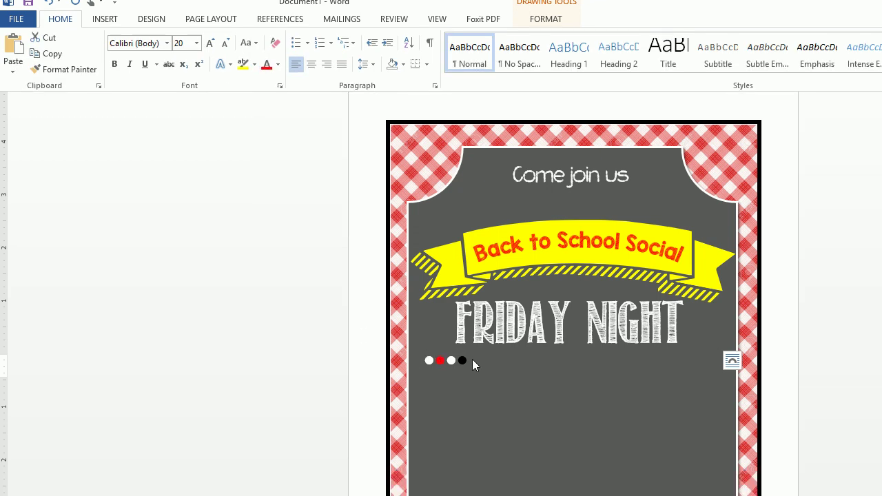
- Color the fourth dot in the row with the standard red
{"action": "left_click", "coordinate": [467, 388]}
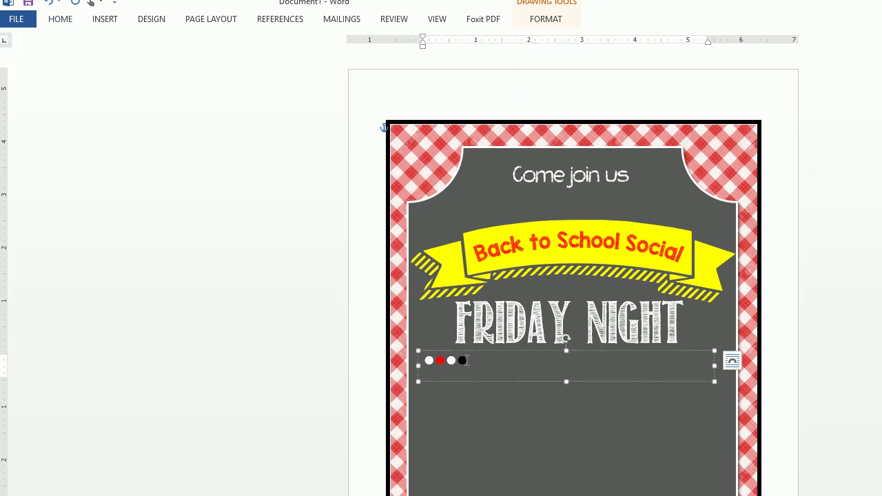
{"action": "left_click_drag", "start_coordinate": [467, 361], "coordinate": [457, 361]}
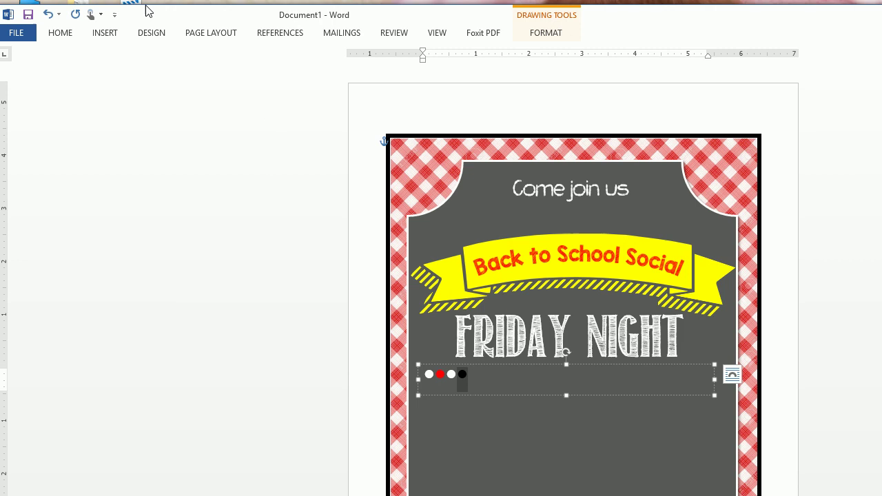
{"action": "left_click", "coordinate": [67, 19]}
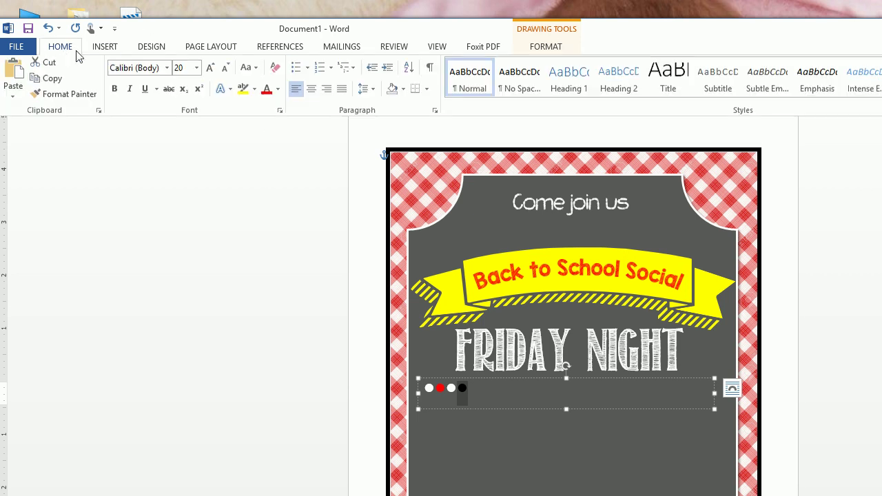
{"action": "left_click", "coordinate": [265, 89]}
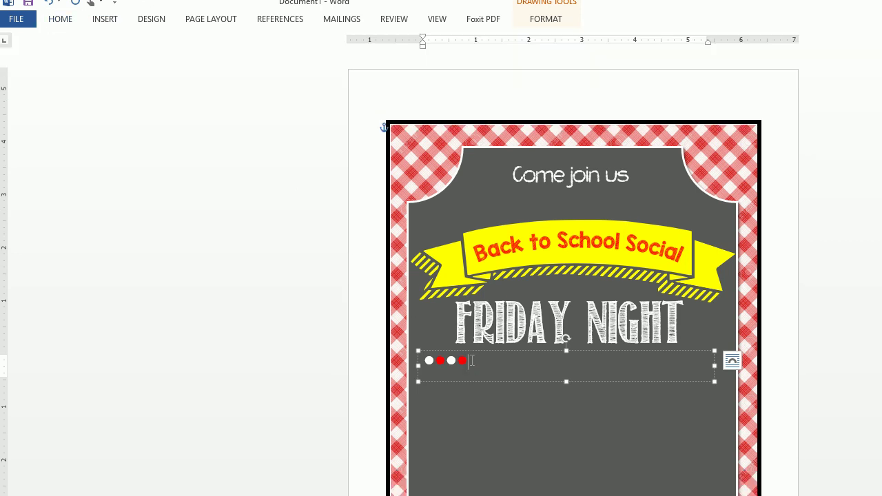
- Copy the four red-and-white dots and paste them repeatedly along the line until the row spans the text box
{"action": "double_click", "coordinate": [475, 374]}
{"action": "key", "text": "ctrl+c"}
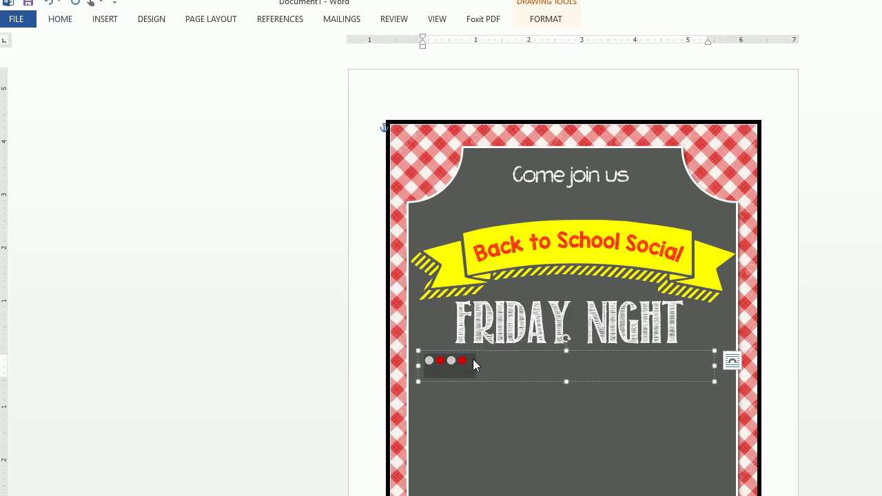
{"action": "left_click", "coordinate": [474, 359]}
{"action": "key", "text": "ctrl+v"}
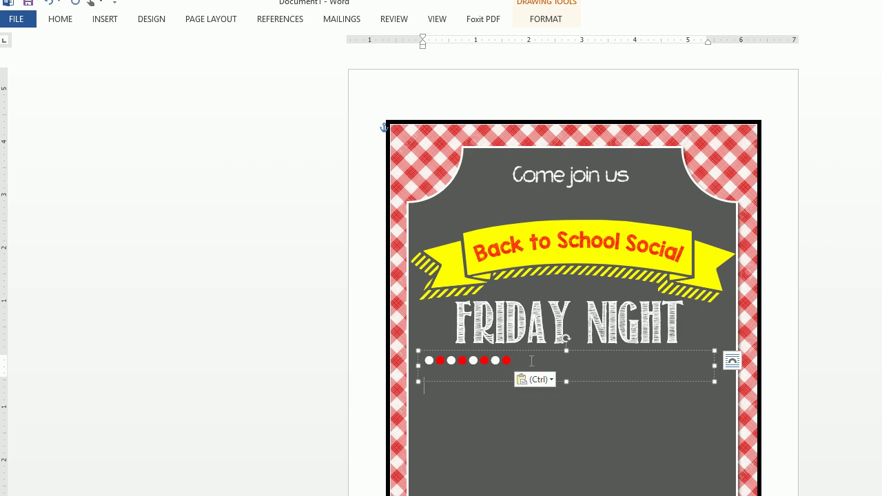
{"action": "key", "text": "ctrl+v"}
{"action": "key", "text": "ctrl+v"}
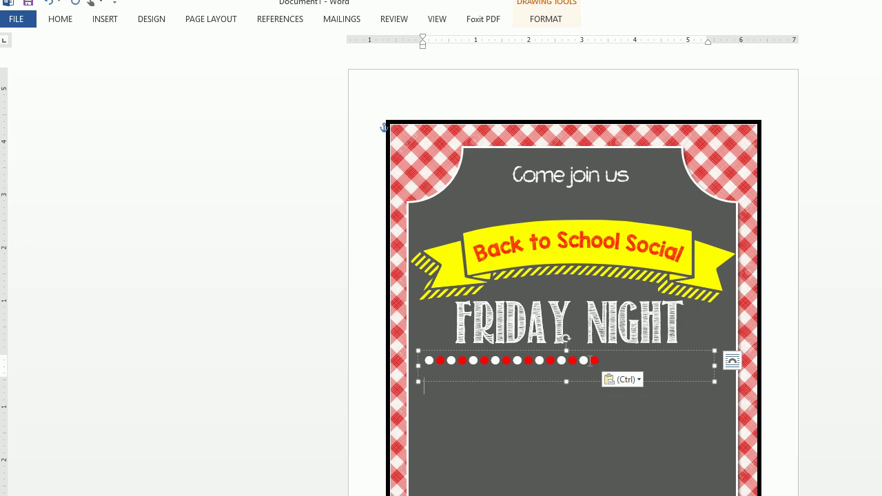
{"action": "key", "text": "ctrl+v"}
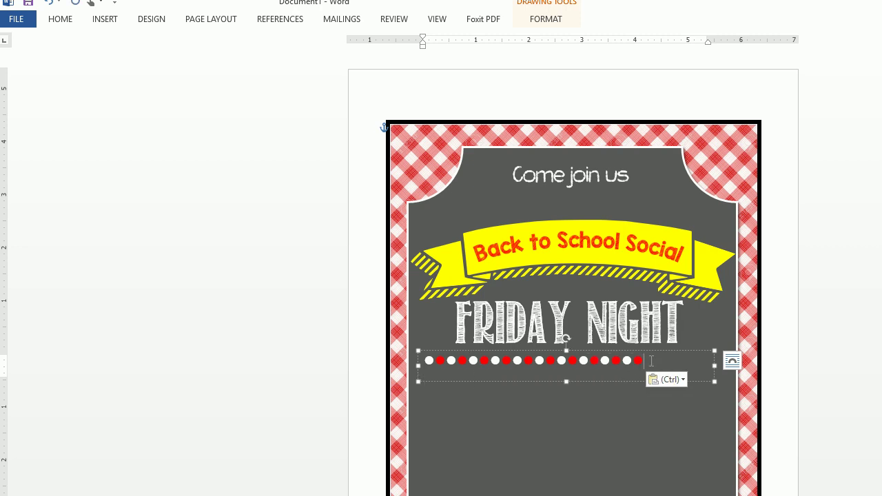
{"action": "key", "text": "ctrl+v"}
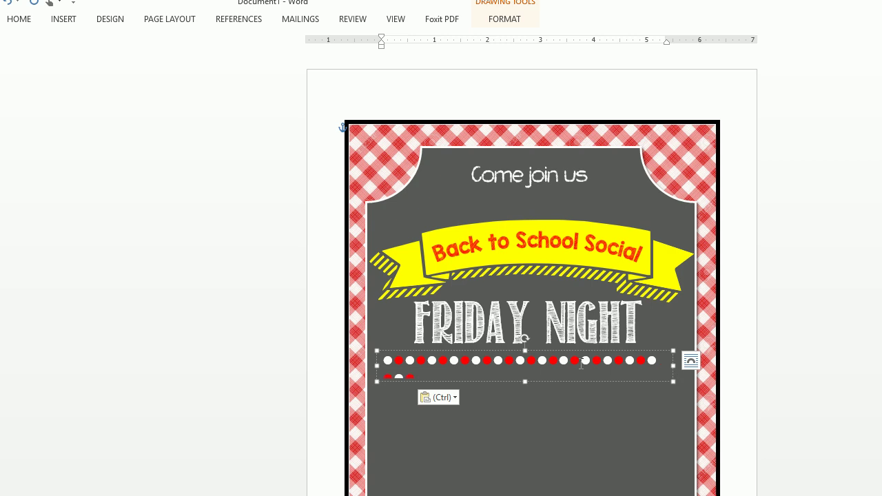
- Trim the dots to a single line ending in white, and widen and center their text box across the plaque
{"action": "key", "text": "BackSpace"}
{"action": "key", "text": "BackSpace"}
{"action": "key", "text": "BackSpace"}
{"action": "key", "text": "BackSpace"}
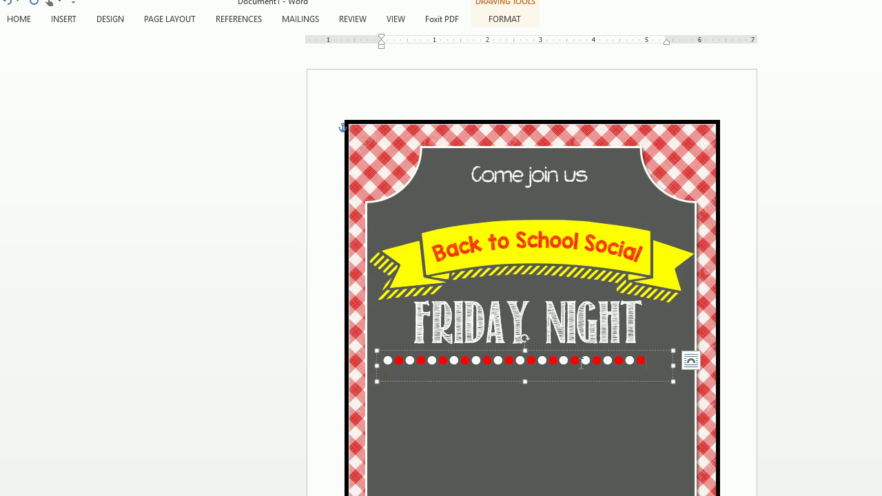
{"action": "key", "text": "ctrl+v"}
{"action": "key", "text": "BackSpace"}
{"action": "left_click_drag", "start_coordinate": [658, 366], "coordinate": [673, 366]}
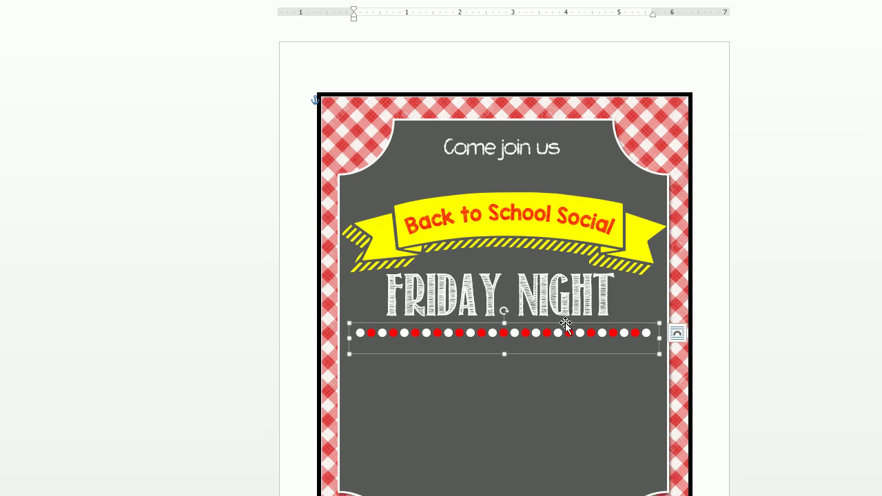
{"action": "left_click_drag", "start_coordinate": [565, 324], "coordinate": [563, 324]}
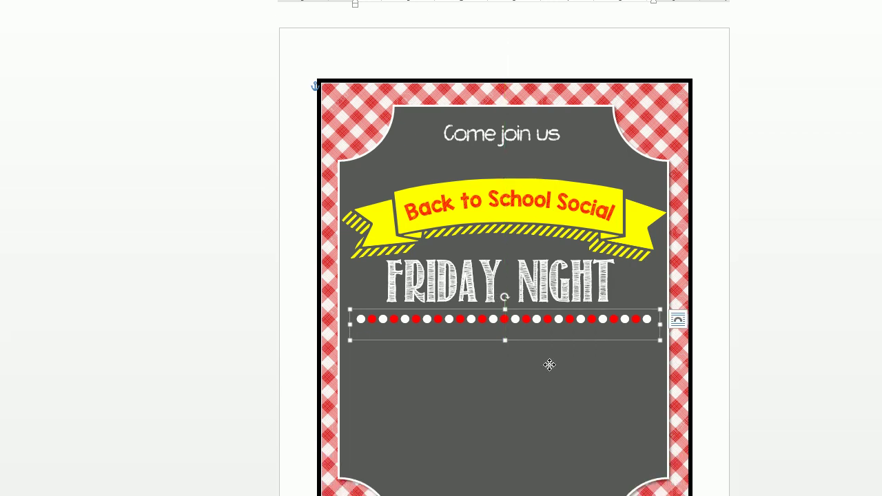
- Draw a new text box below the dot divider and stretch it to nearly the width of the plaque
{"action": "left_click", "coordinate": [107, 48]}
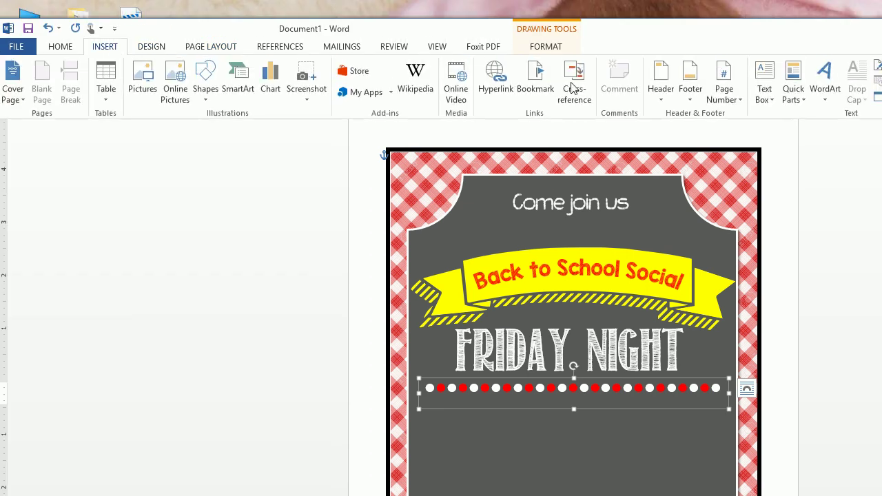
{"action": "left_click", "coordinate": [764, 81]}
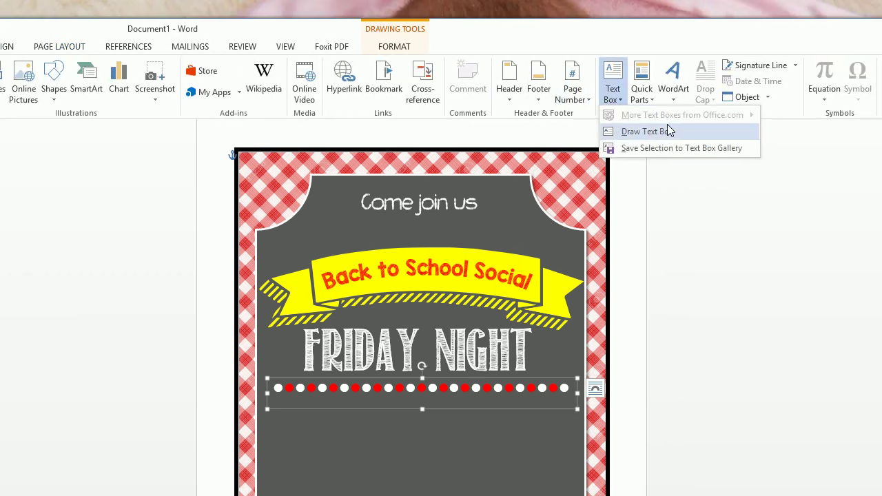
{"action": "left_click", "coordinate": [648, 131]}
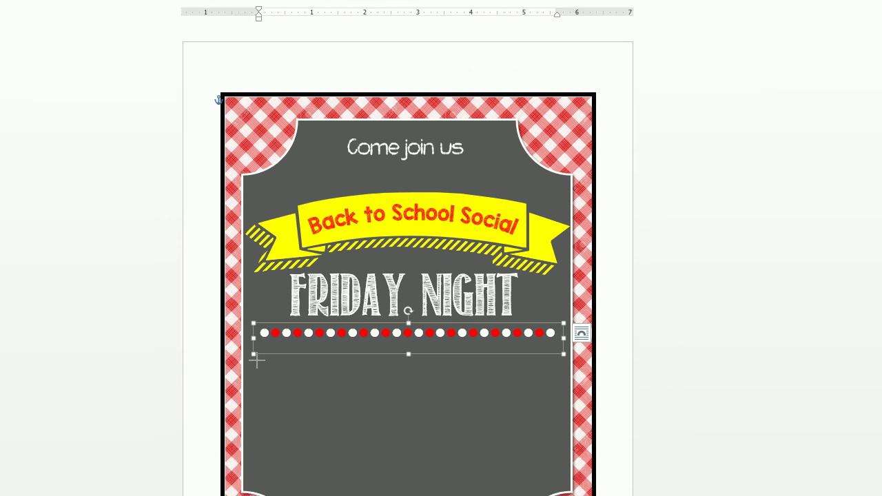
{"action": "left_click_drag", "start_coordinate": [270, 414], "coordinate": [287, 468]}
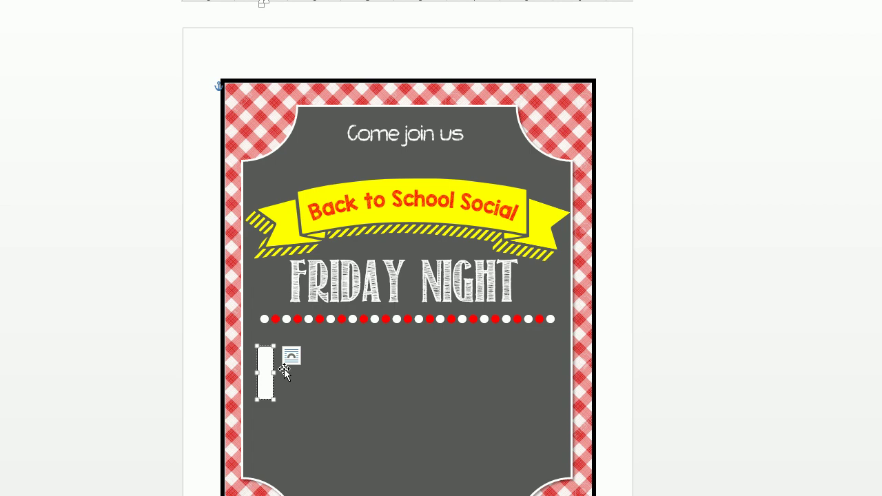
{"action": "left_click_drag", "start_coordinate": [273, 359], "coordinate": [548, 359]}
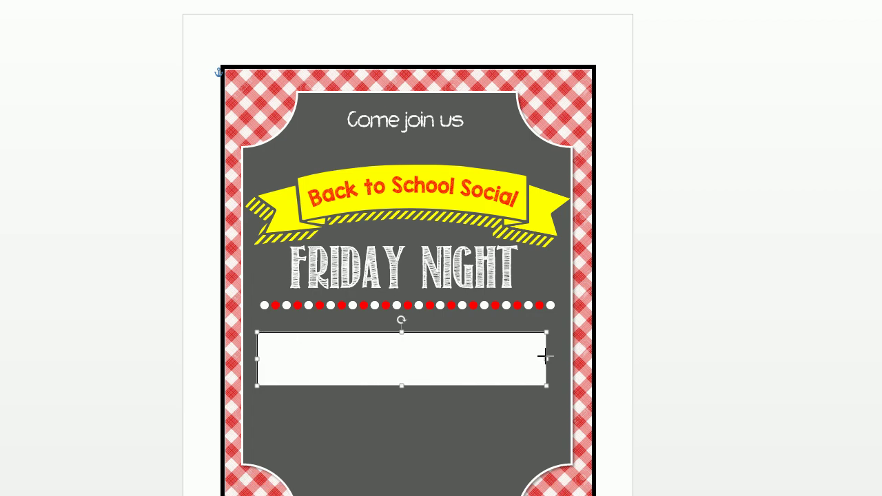
- Remove the fill and the outline from the new text box below the dots
{"action": "left_click", "coordinate": [389, 21]}
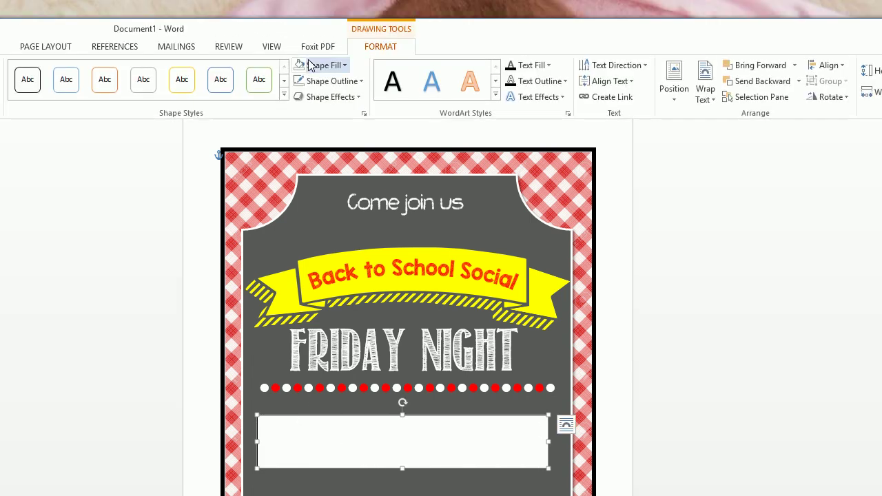
{"action": "left_click", "coordinate": [297, 66]}
{"action": "left_click", "coordinate": [296, 84]}
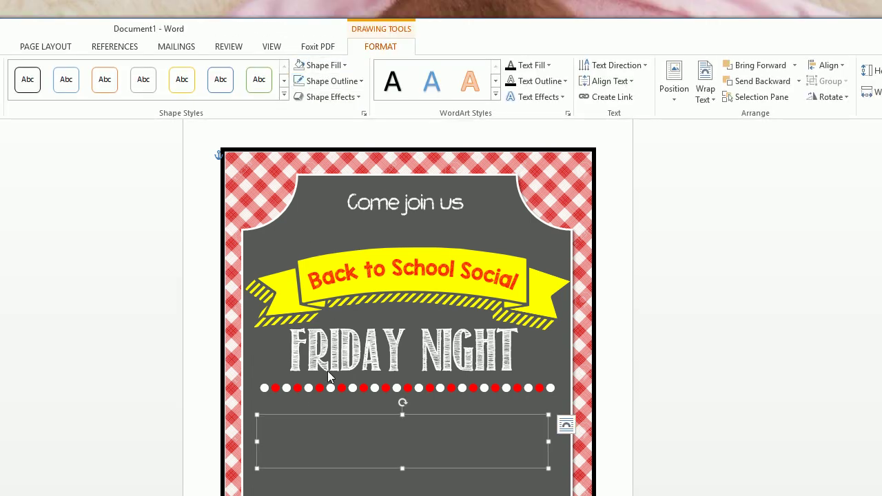
- Enter "September 17th 5:00pm-8L00pm" in the empty text box below the dots
{"action": "left_click", "coordinate": [311, 426]}
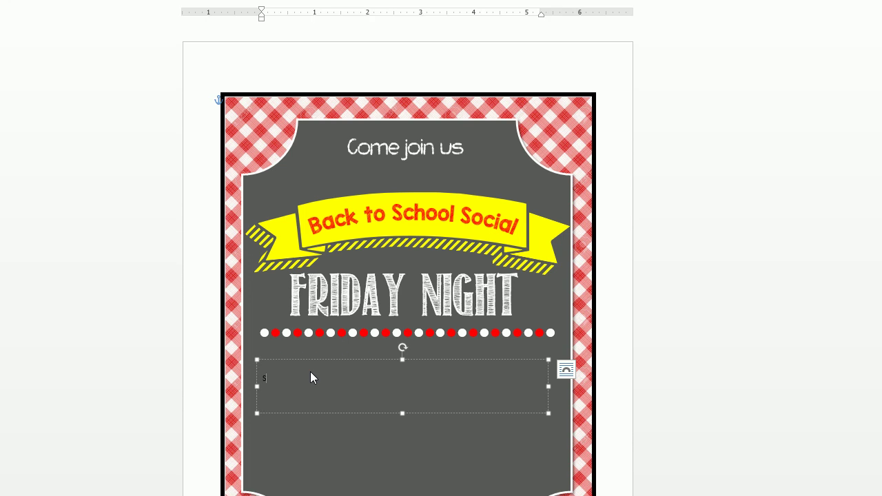
{"action": "type", "text": "S"}
{"action": "key", "text": "BackSpace"}
{"action": "type", "text": "Sept"}
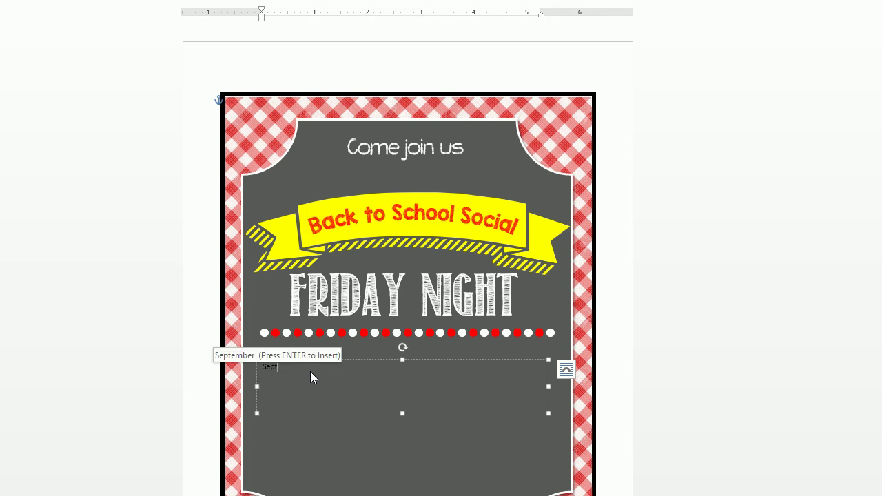
{"action": "key", "text": "Return"}
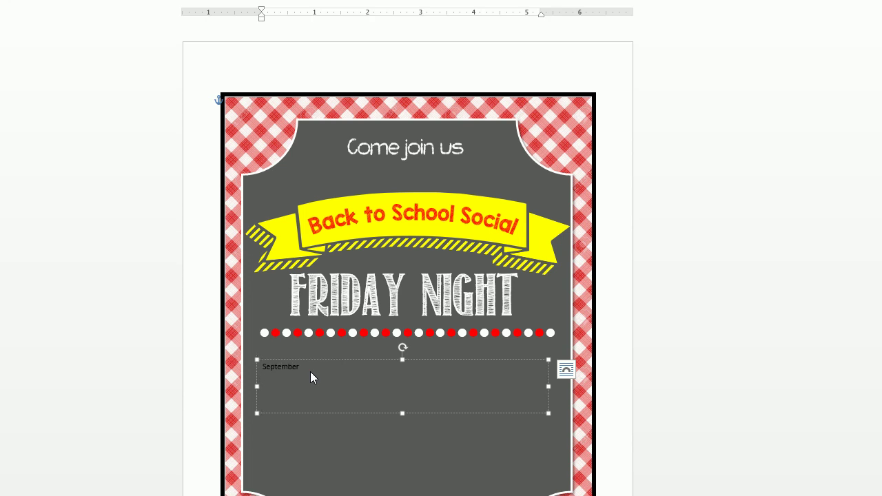
{"action": "type", "text": "17th 5:00p"}
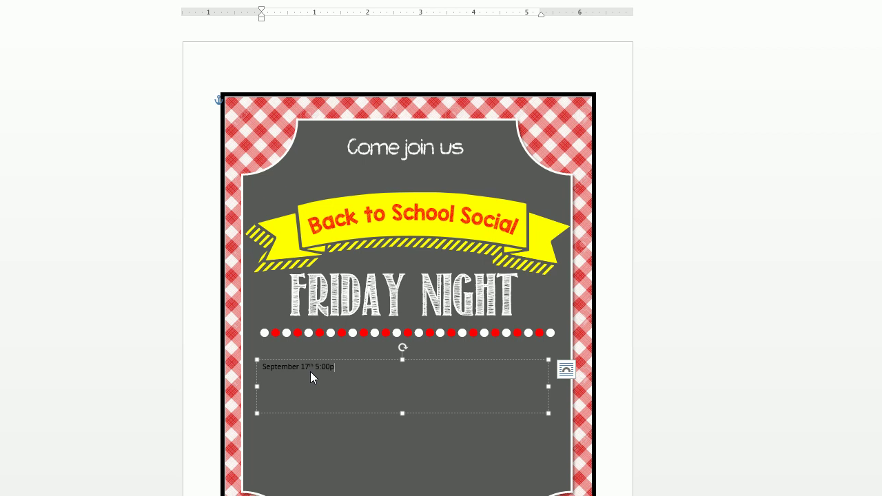
{"action": "type", "text": "m-8L00pm"}
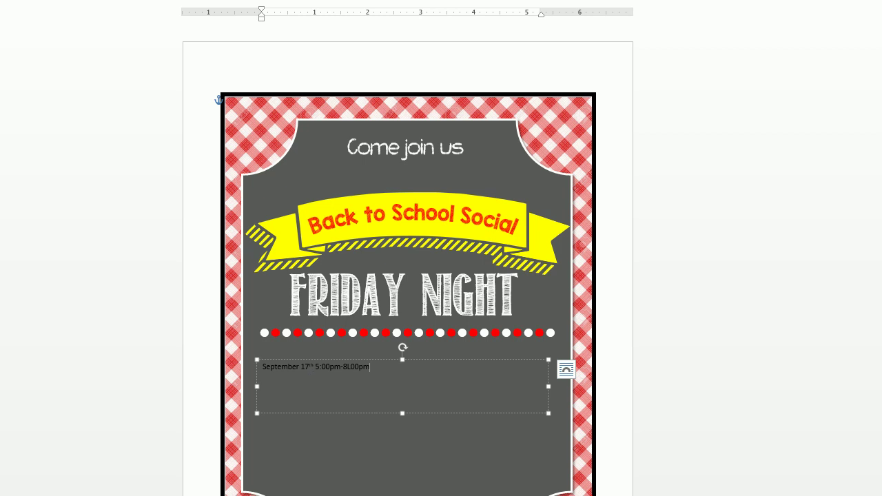
- Format the date and time line in KG Makes You Stronger, size 28, colored white
{"action": "left_click_drag", "start_coordinate": [378, 368], "coordinate": [261, 367]}
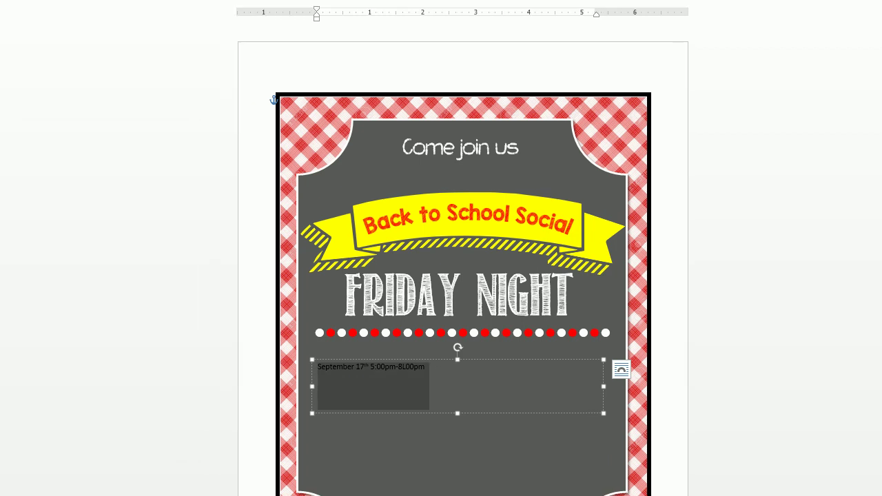
{"action": "left_click", "coordinate": [32, 47]}
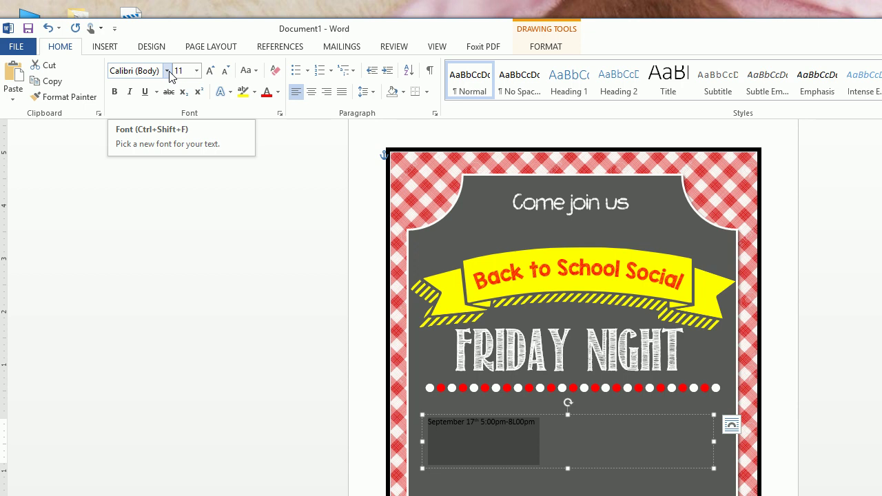
{"action": "left_click", "coordinate": [168, 71]}
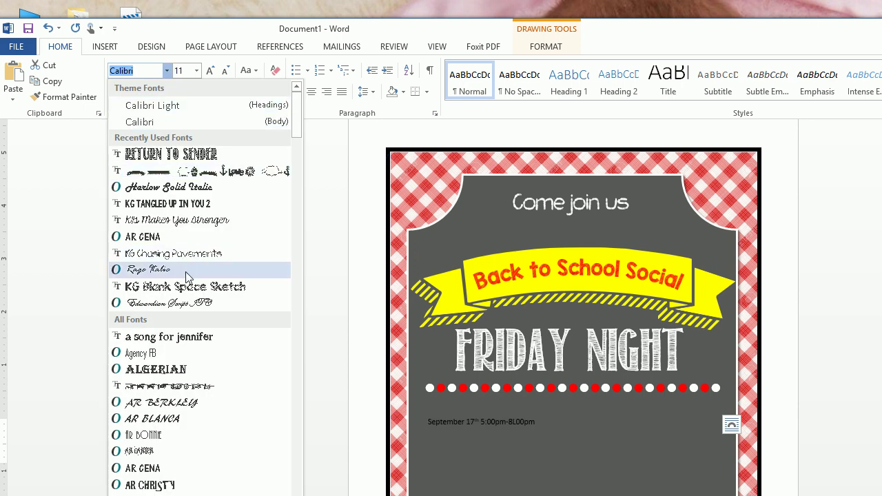
{"action": "left_click", "coordinate": [200, 225]}
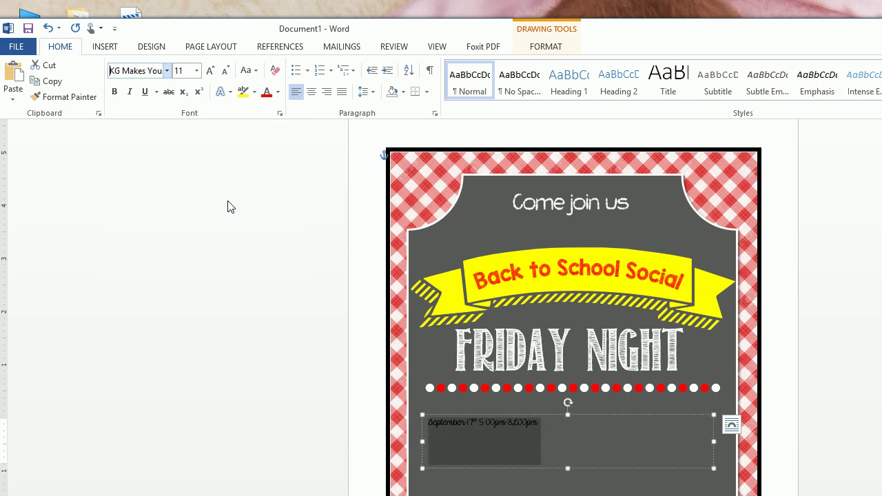
{"action": "left_click", "coordinate": [189, 69]}
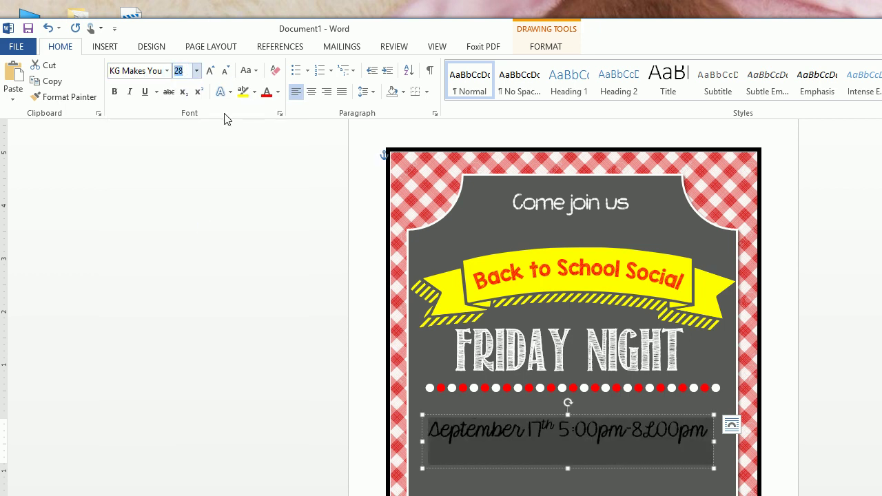
{"action": "left_click", "coordinate": [278, 91]}
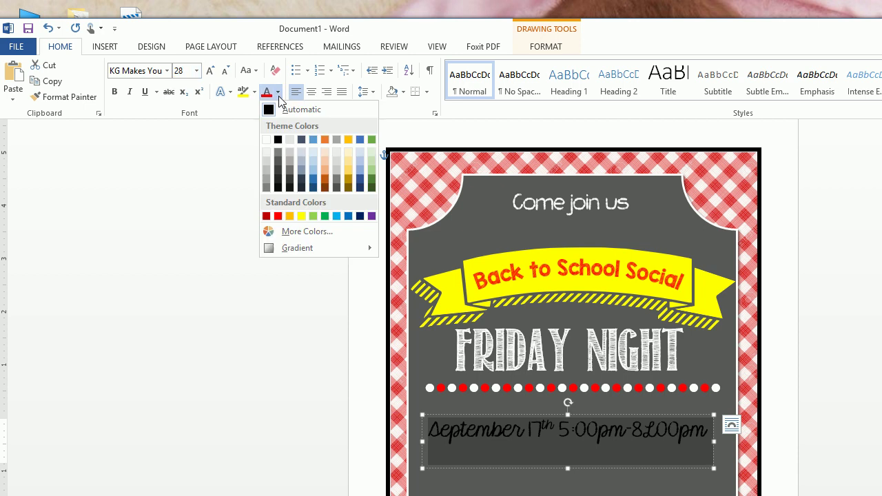
{"action": "left_click", "coordinate": [269, 143]}
- Move the date text box up directly beneath the dot divider and correct its end time to 8:00pm
{"action": "left_click", "coordinate": [521, 387]}
{"action": "left_click", "coordinate": [521, 387]}
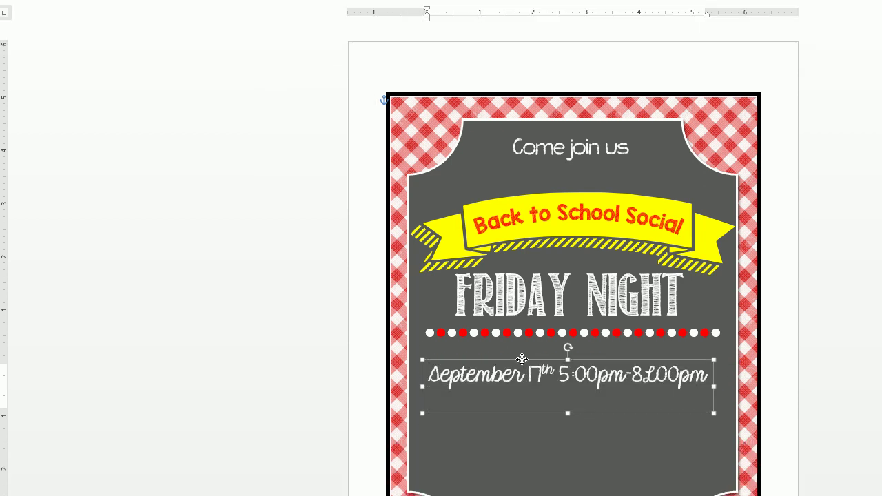
{"action": "left_click_drag", "start_coordinate": [521, 344], "coordinate": [522, 339]}
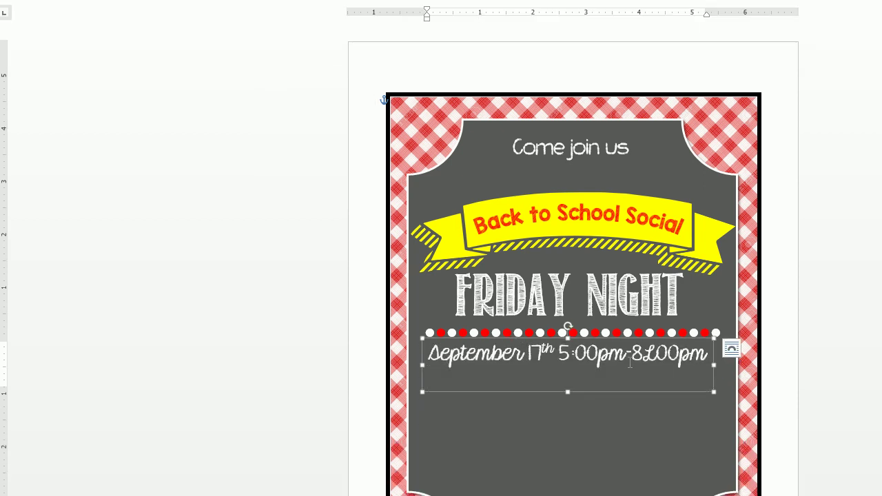
{"action": "left_click", "coordinate": [655, 358]}
{"action": "key", "text": "Delete"}
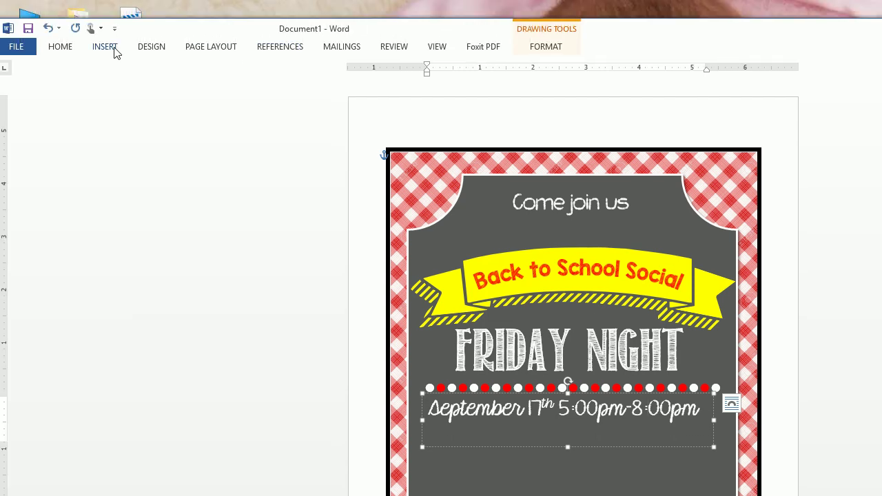
- Draw a text box below the September date line and widen it to about the width of that line
{"action": "left_click", "coordinate": [105, 47]}
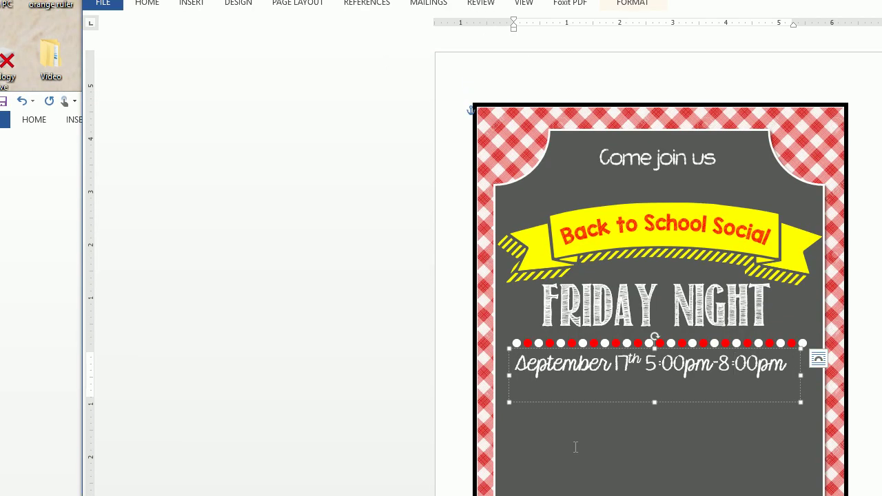
{"action": "left_click", "coordinate": [192, 7]}
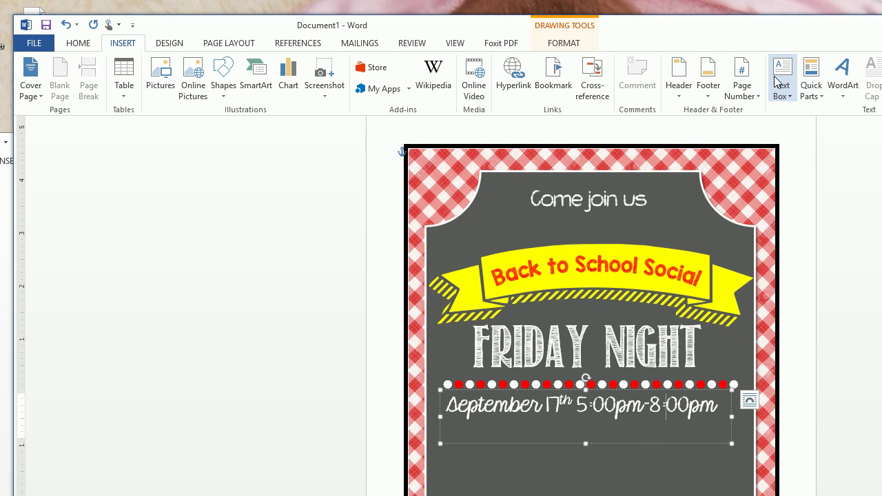
{"action": "left_click", "coordinate": [850, 86]}
{"action": "scroll", "coordinate": [406, 403], "scroll_direction": "down", "scroll_amount": 3}
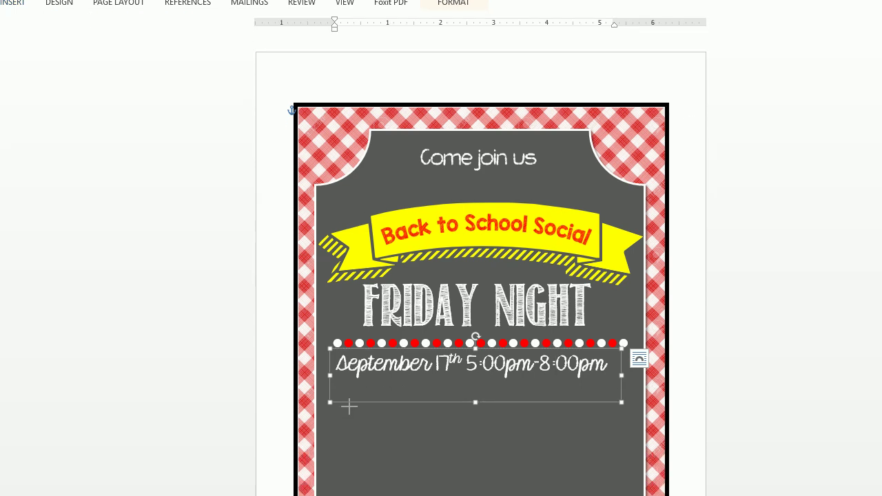
{"action": "left_click_drag", "start_coordinate": [337, 347], "coordinate": [356, 399]}
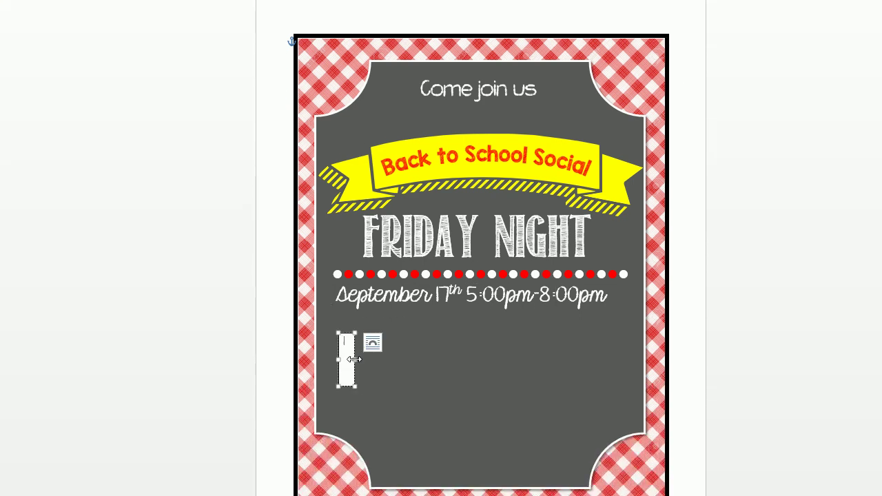
{"action": "left_click_drag", "start_coordinate": [356, 359], "coordinate": [629, 359]}
- Enter "Sponsored by the Eastgate PTA" in the new text box and move the box up directly beneath the date line
{"action": "type", "text": "s"}
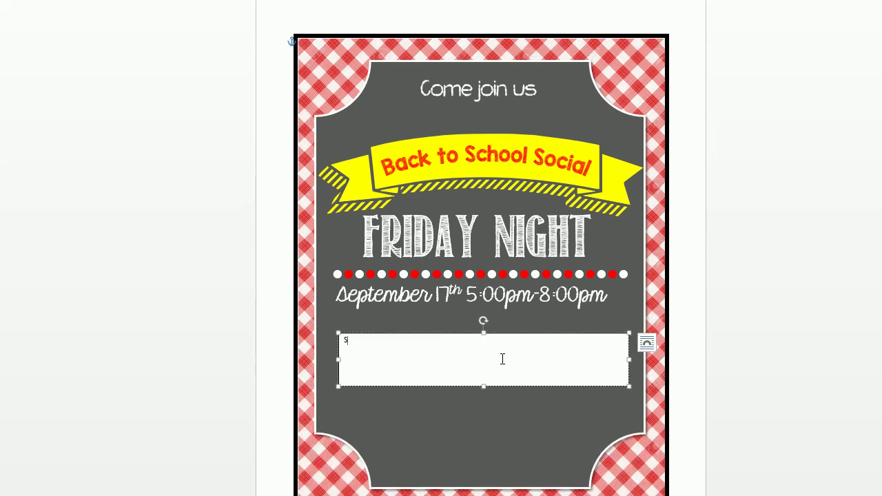
{"action": "type", "text": "ponsored b"}
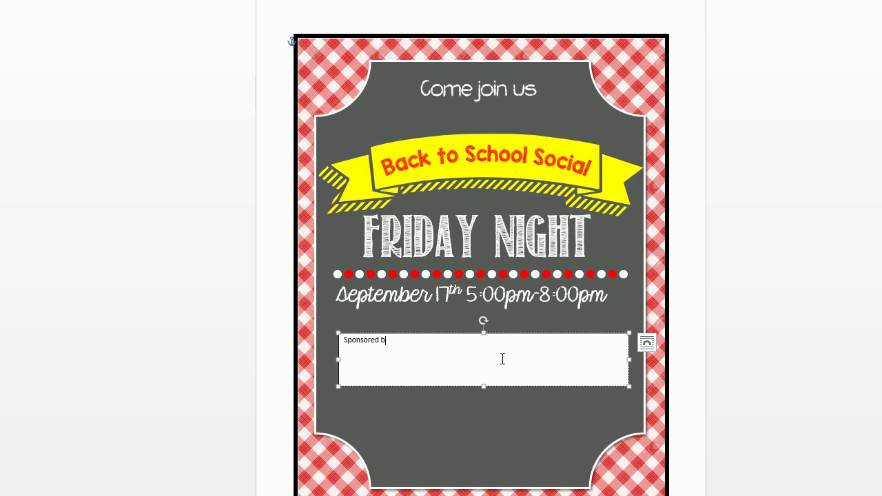
{"action": "type", "text": "y the Eastgate "}
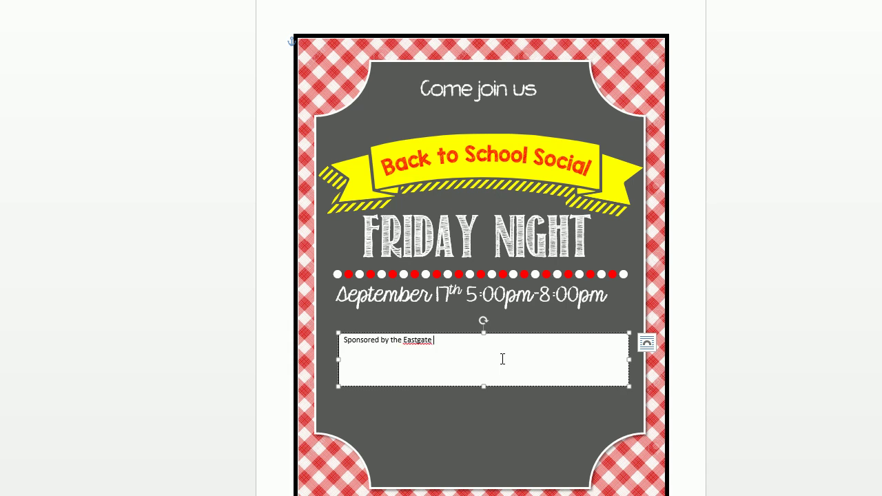
{"action": "type", "text": "PTA"}
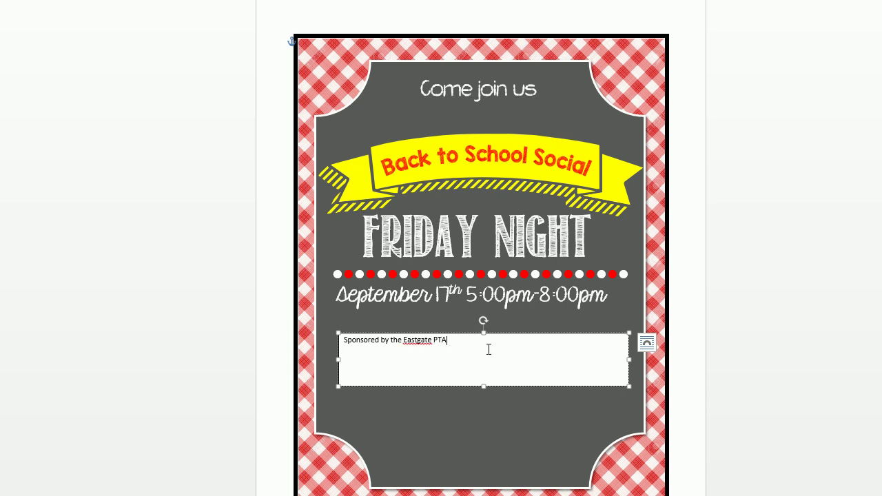
{"action": "left_click_drag", "start_coordinate": [474, 332], "coordinate": [475, 314]}
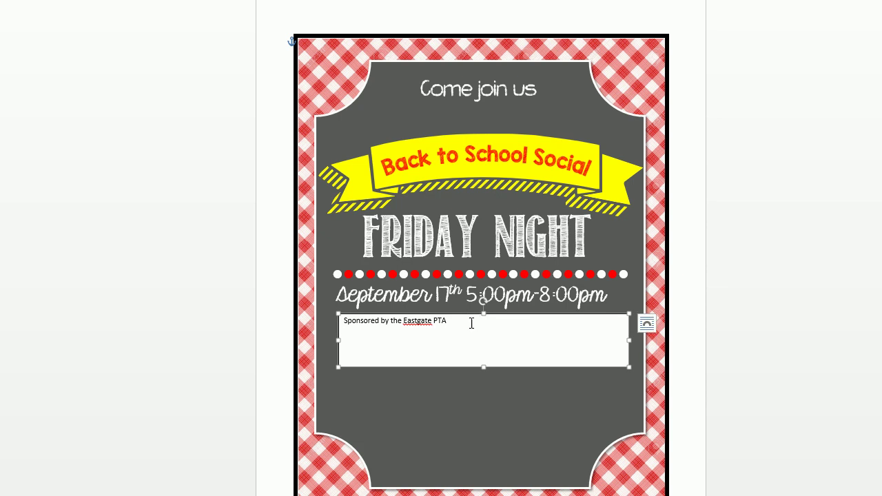
- Change the sponsor text box's shape from a rectangle to a wave banner
{"action": "left_click", "coordinate": [461, 48]}
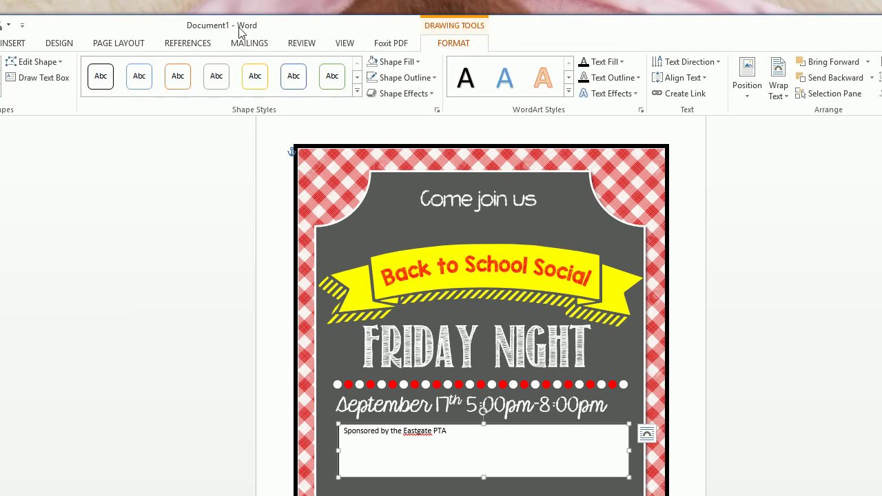
{"action": "left_click", "coordinate": [56, 62]}
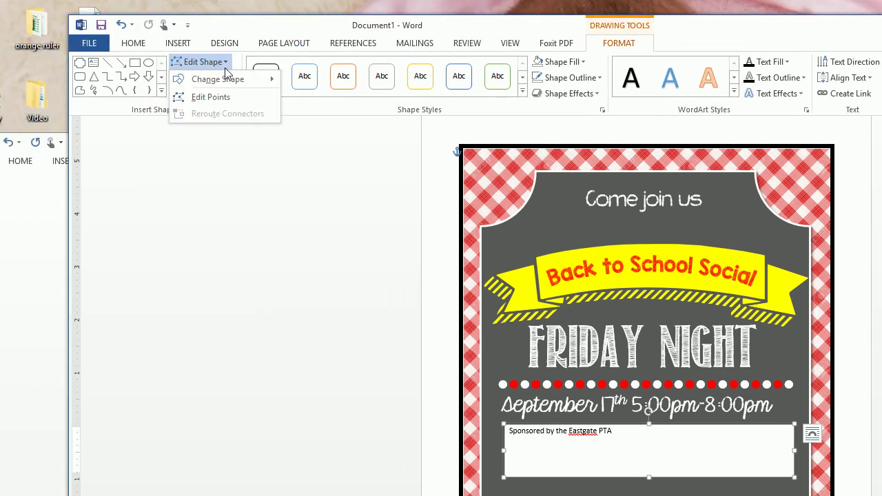
{"action": "mouse_move", "coordinate": [227, 79]}
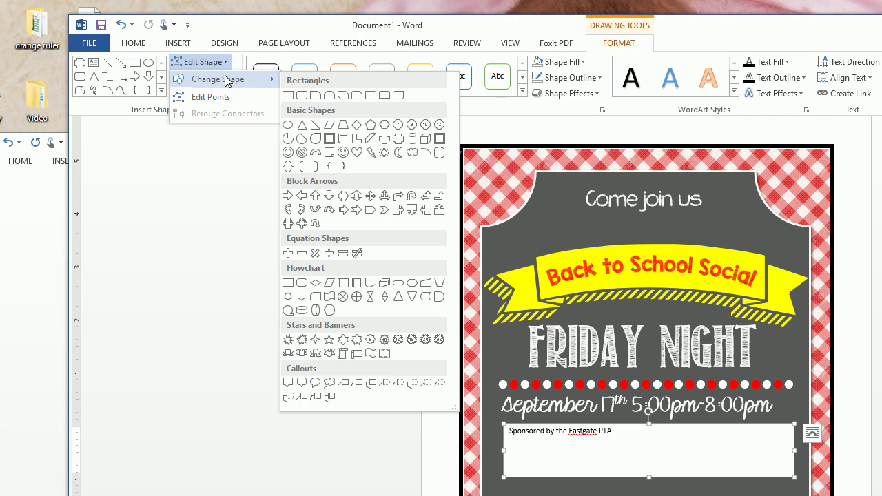
{"action": "left_click", "coordinate": [370, 354]}
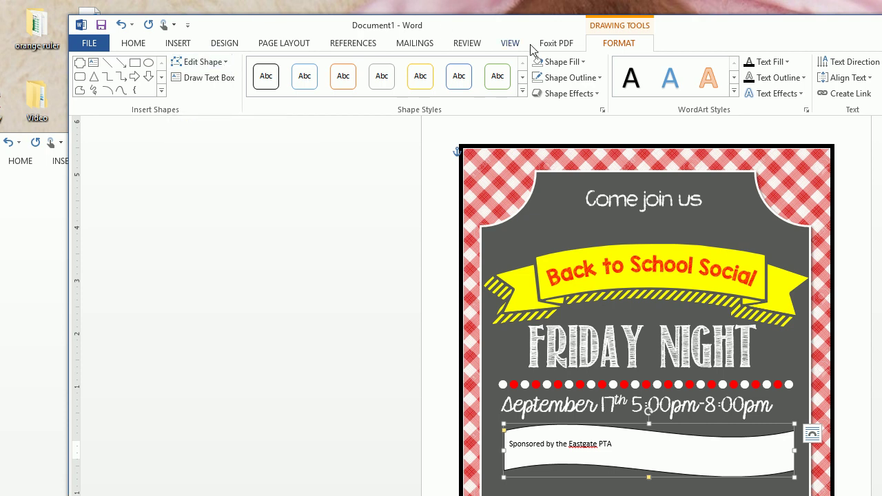
- Give the wave banner a red outline with a weight of 1½ pt
{"action": "left_click", "coordinate": [570, 77]}
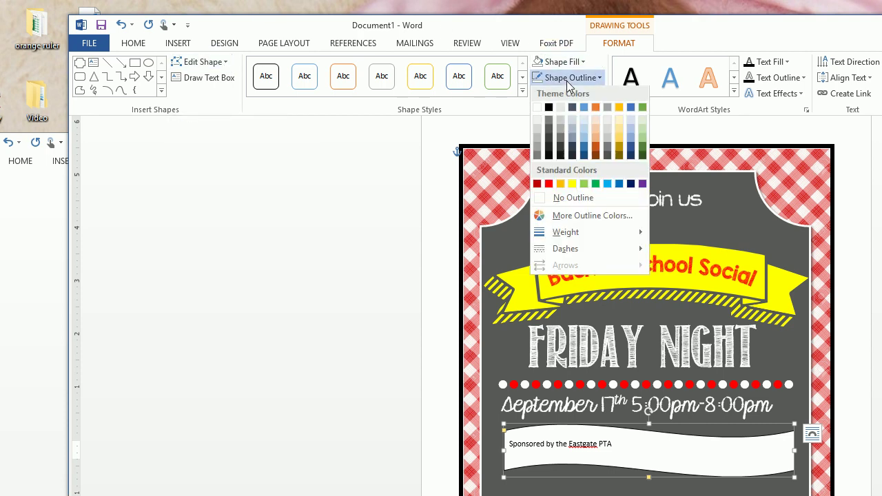
{"action": "left_click", "coordinate": [549, 185]}
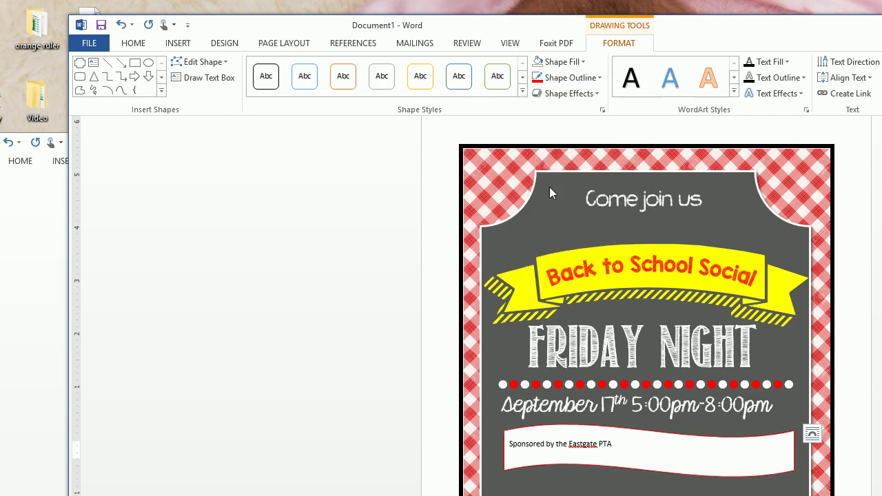
{"action": "left_click", "coordinate": [571, 77]}
{"action": "mouse_move", "coordinate": [583, 238]}
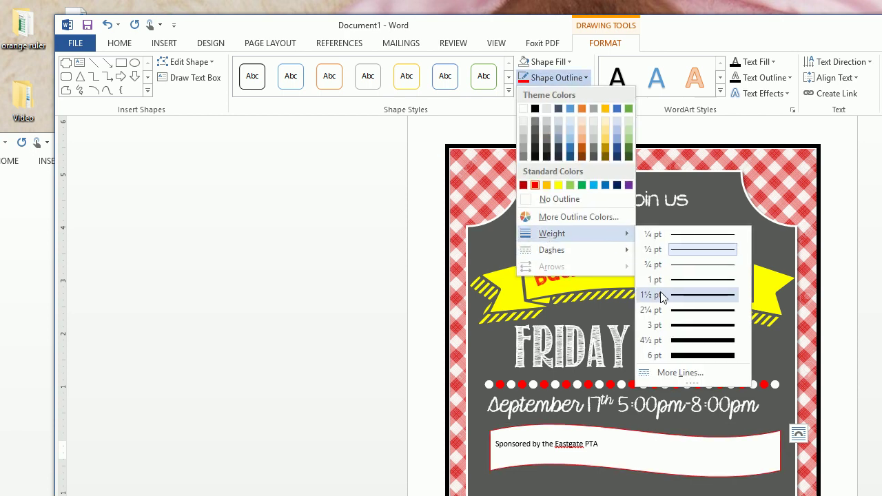
{"action": "left_click", "coordinate": [661, 295]}
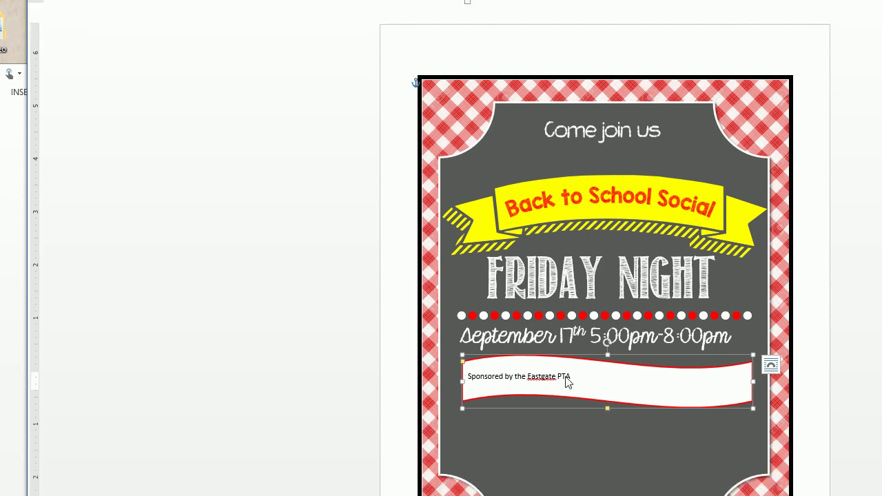
- Set the font of the "Sponsored by the Eastgate PTA" text to GrutchShaded
{"action": "left_click_drag", "start_coordinate": [582, 363], "coordinate": [467, 363]}
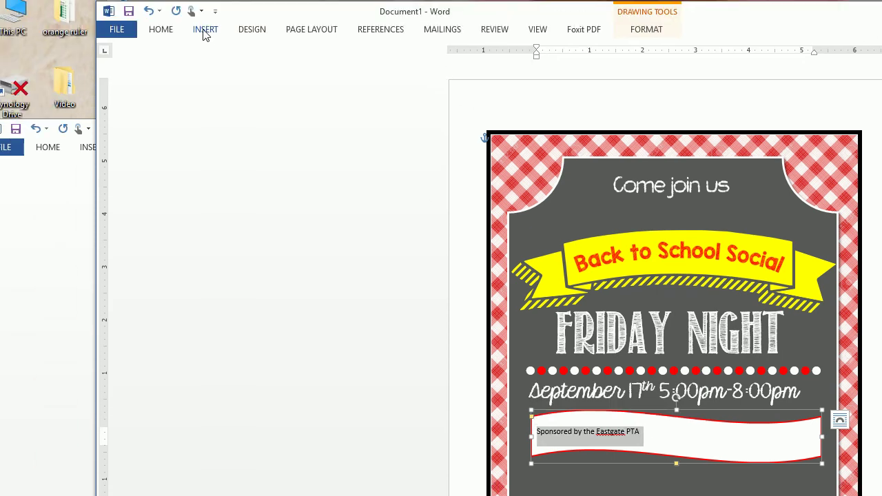
{"action": "left_click", "coordinate": [163, 30]}
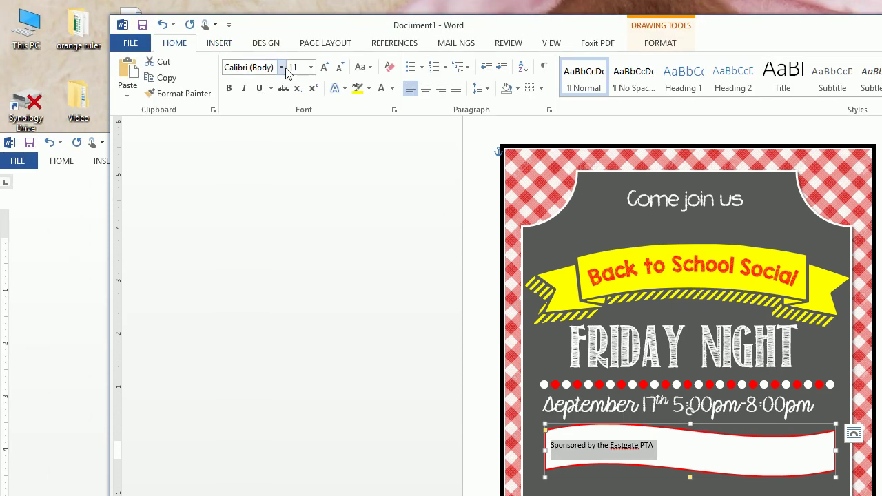
{"action": "left_click", "coordinate": [280, 67]}
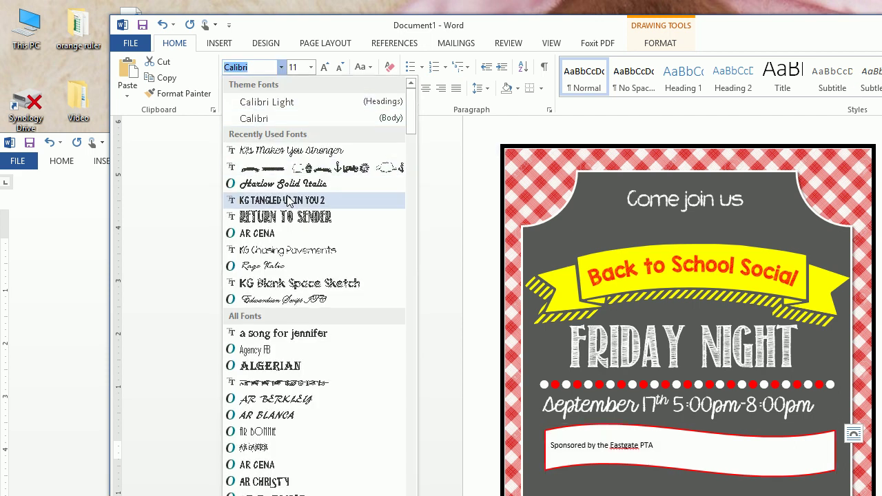
{"action": "scroll", "coordinate": [290, 308], "scroll_direction": "down", "scroll_amount": 9}
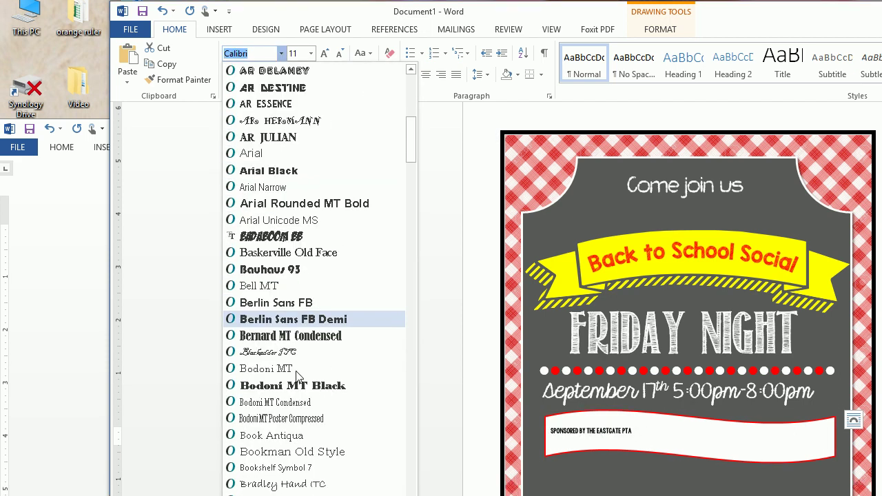
{"action": "scroll", "coordinate": [296, 373], "scroll_direction": "down", "scroll_amount": 20}
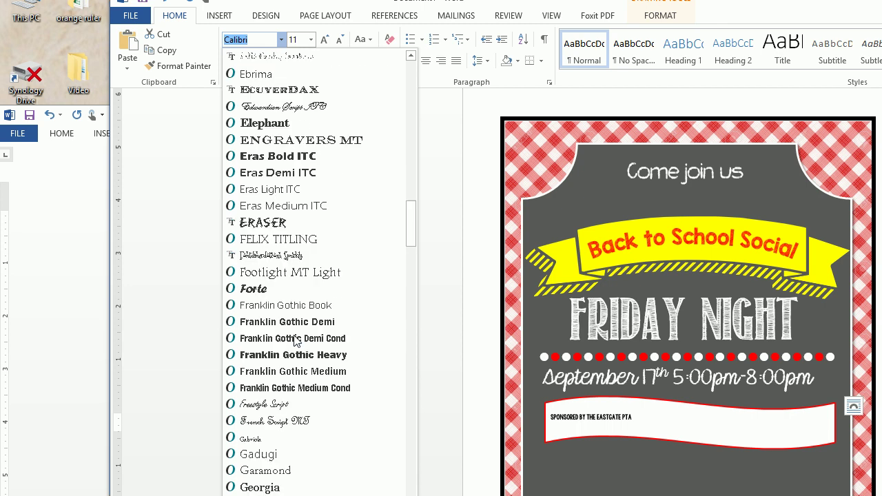
{"action": "scroll", "coordinate": [294, 341], "scroll_direction": "down", "scroll_amount": 5}
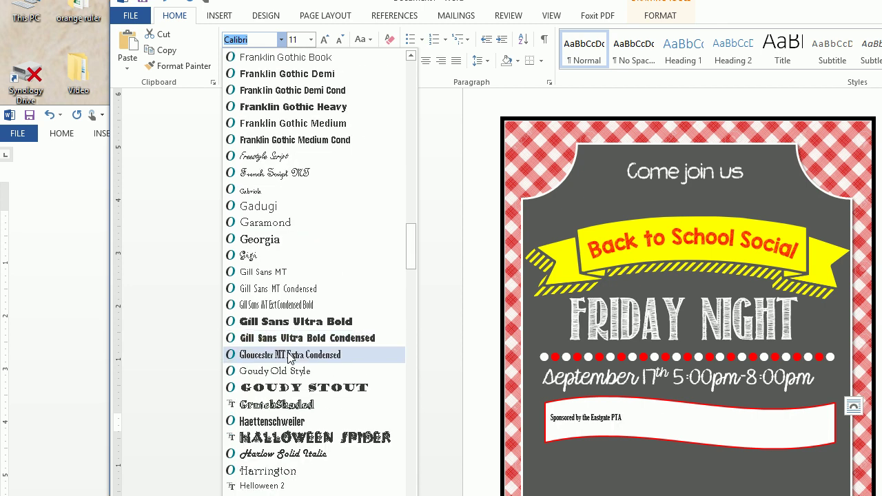
{"action": "scroll", "coordinate": [289, 357], "scroll_direction": "down", "scroll_amount": 1}
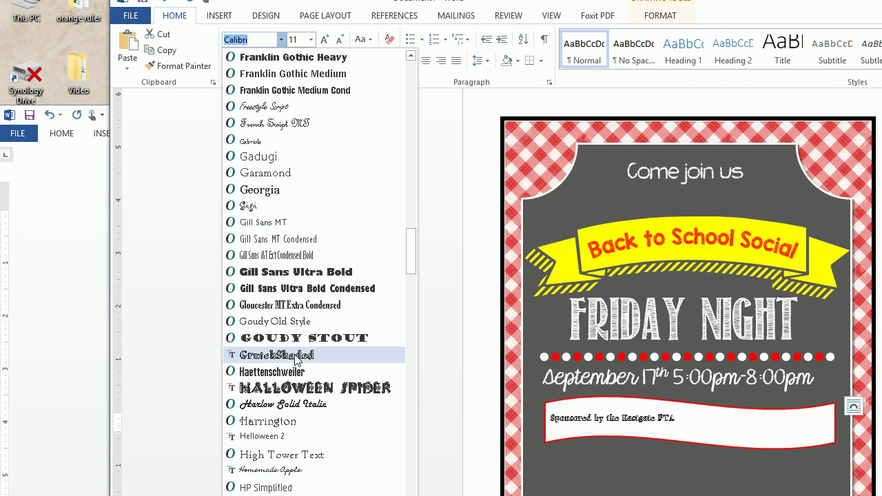
{"action": "left_click", "coordinate": [296, 355]}
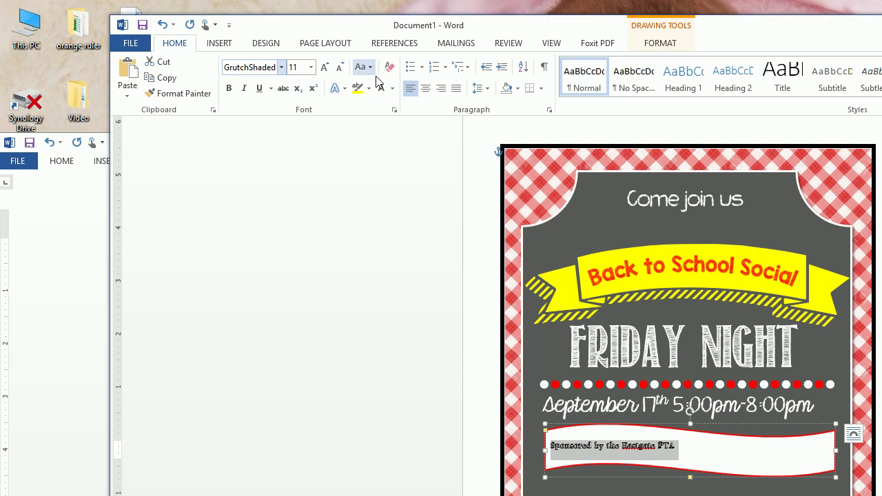
- Color the sponsor text standard red and set its font size to 24
{"action": "left_click", "coordinate": [392, 60]}
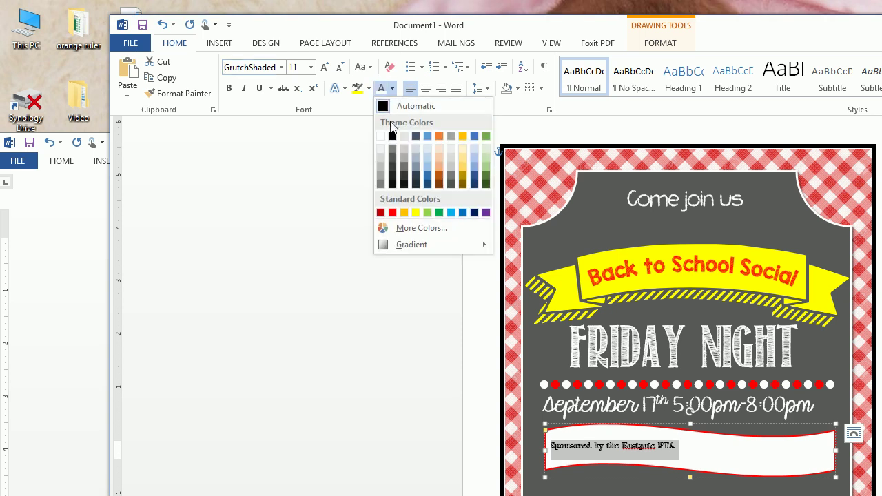
{"action": "left_click", "coordinate": [393, 213]}
{"action": "left_click", "coordinate": [310, 67]}
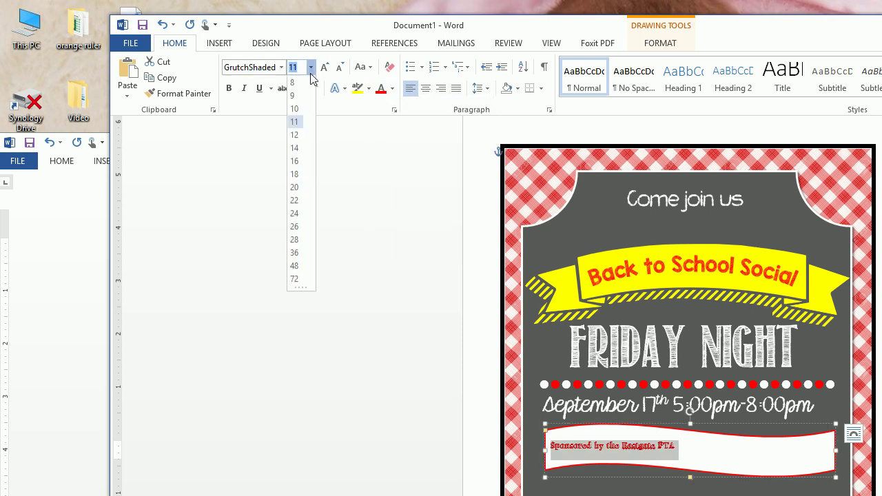
{"action": "left_click", "coordinate": [295, 215]}
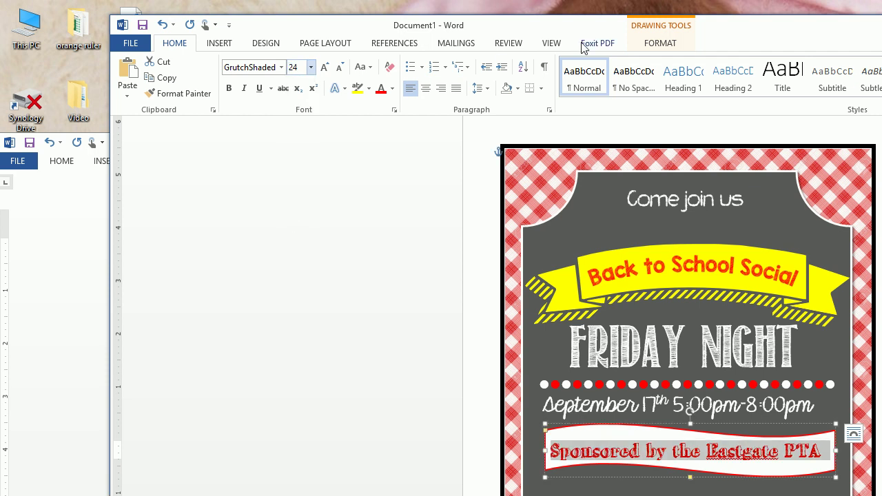
- Apply the Wave 1 transform text effect to the sponsor line so it follows the banner's curve
{"action": "left_click", "coordinate": [658, 43]}
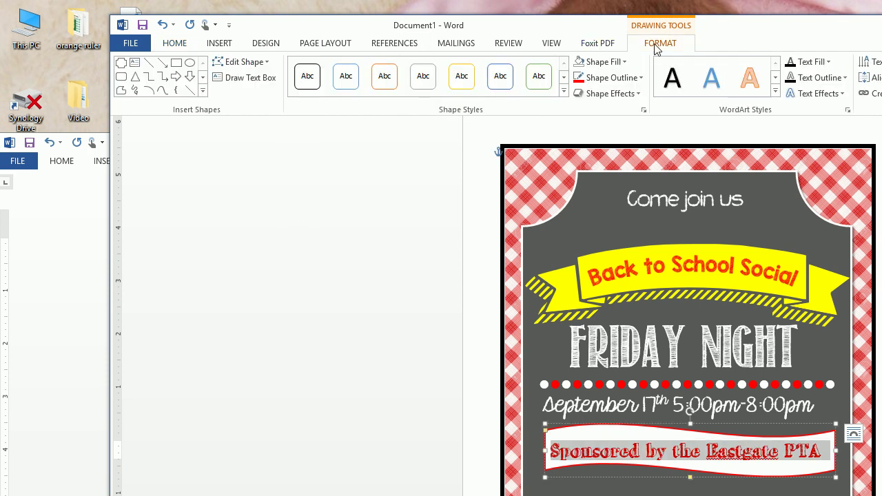
{"action": "left_click", "coordinate": [636, 95]}
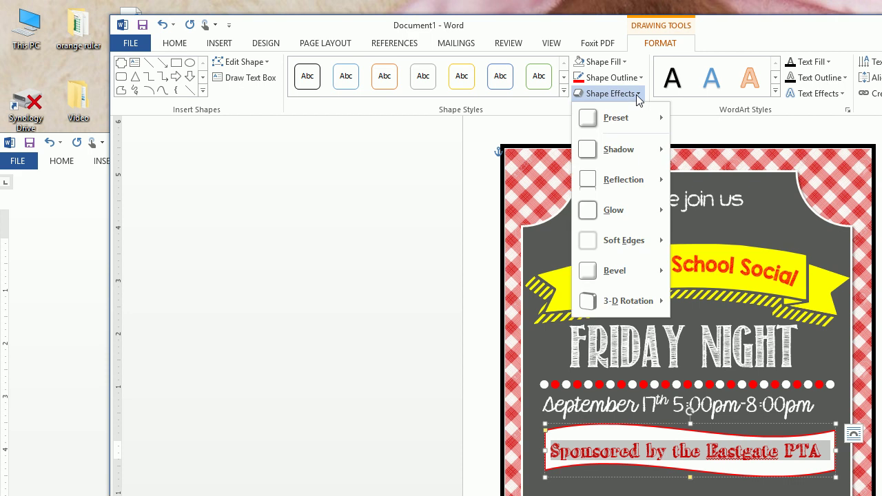
{"action": "left_click", "coordinate": [636, 94]}
{"action": "left_click", "coordinate": [817, 95]}
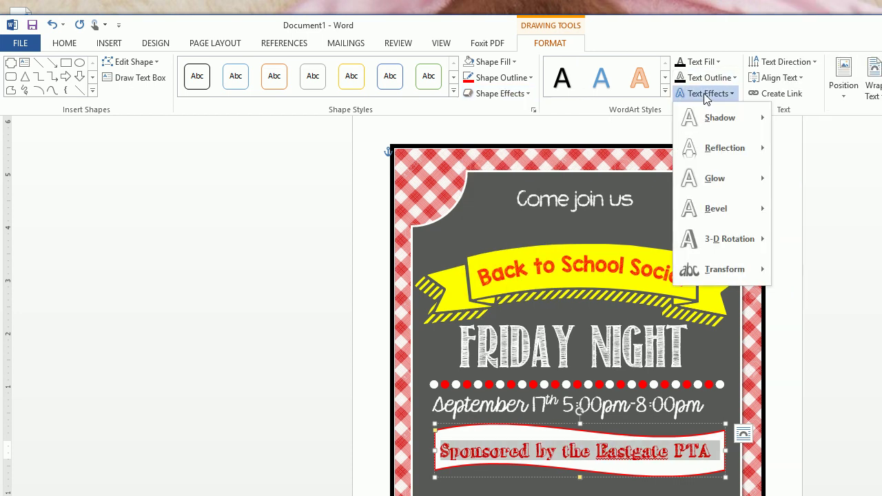
{"action": "mouse_move", "coordinate": [724, 269]}
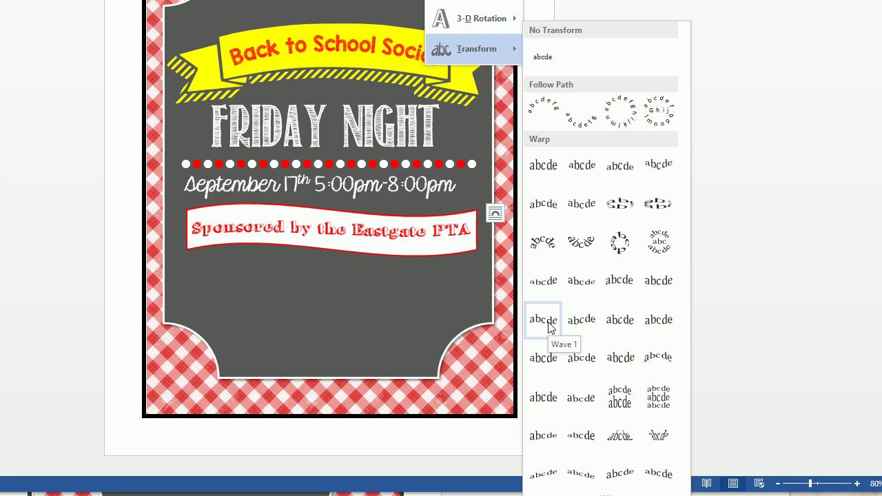
{"action": "left_click", "coordinate": [544, 321]}
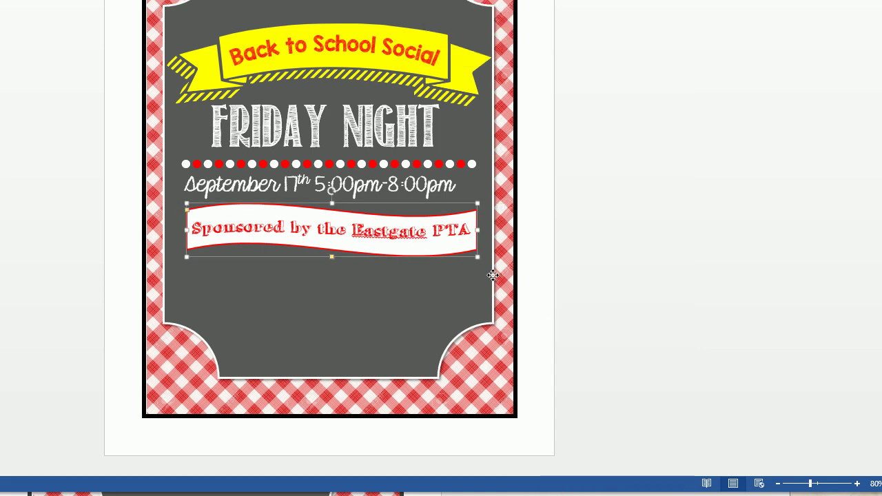
- Draw a text box across the invitation below the sponsor banner and enter "Fun Drinks Food" in it
{"action": "left_click", "coordinate": [510, 255]}
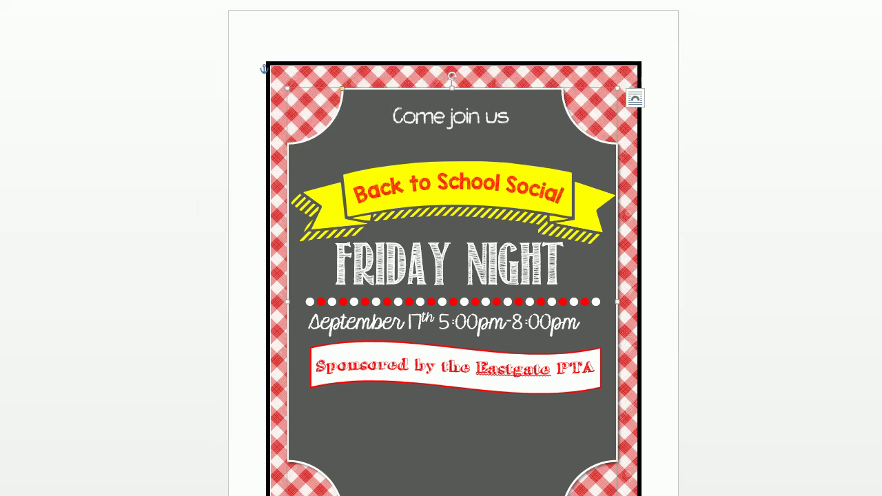
{"action": "left_click", "coordinate": [61, 31]}
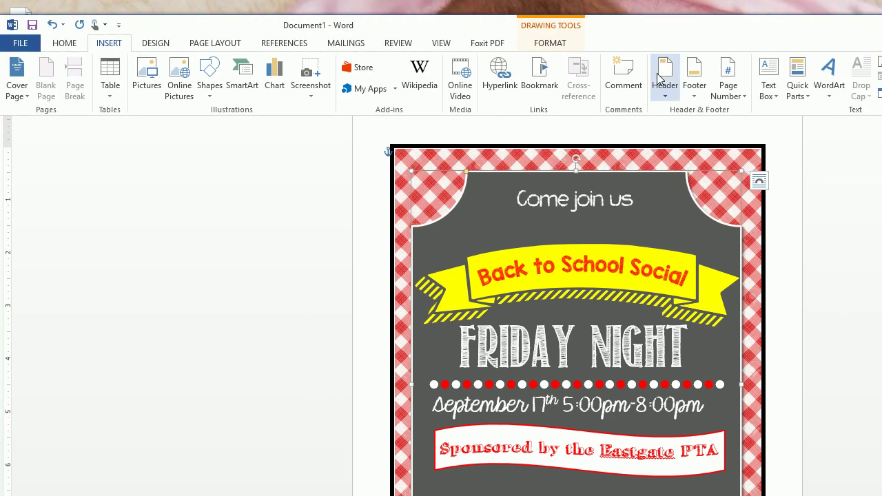
{"action": "left_click", "coordinate": [700, 81]}
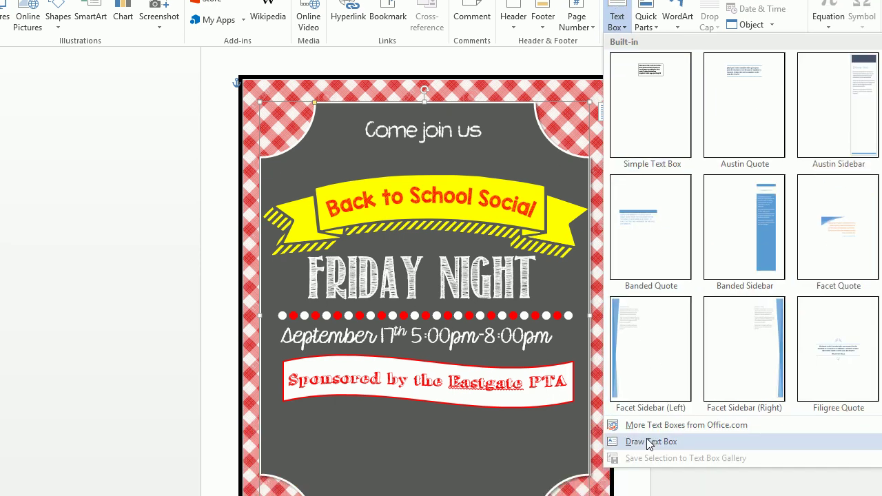
{"action": "left_click", "coordinate": [638, 441]}
{"action": "mouse_move", "coordinate": [245, 370]}
{"action": "left_mouse_down"}
{"action": "mouse_move", "coordinate": [374, 445]}
{"action": "mouse_move", "coordinate": [600, 482]}
{"action": "mouse_move", "coordinate": [616, 474]}
{"action": "mouse_move", "coordinate": [612, 480]}
{"action": "left_mouse_up"}
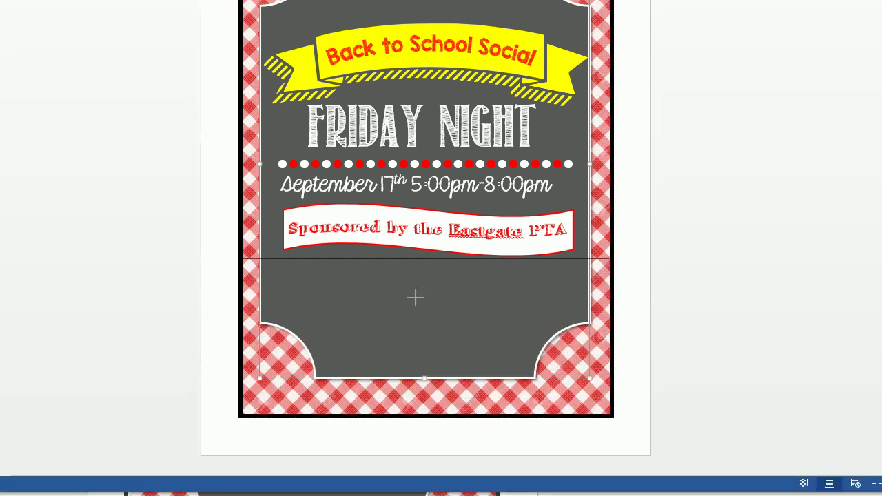
{"action": "left_click_drag", "start_coordinate": [416, 298], "coordinate": [416, 297]}
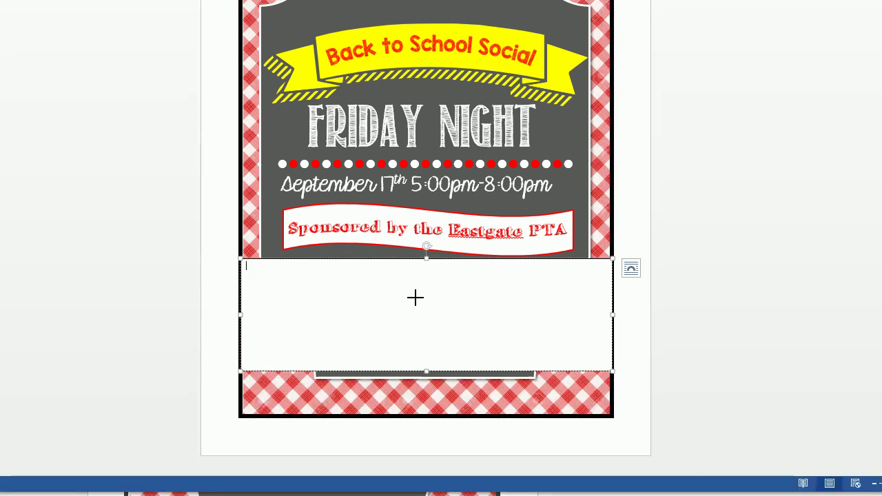
{"action": "type", "text": "Fun Drinks Food"}
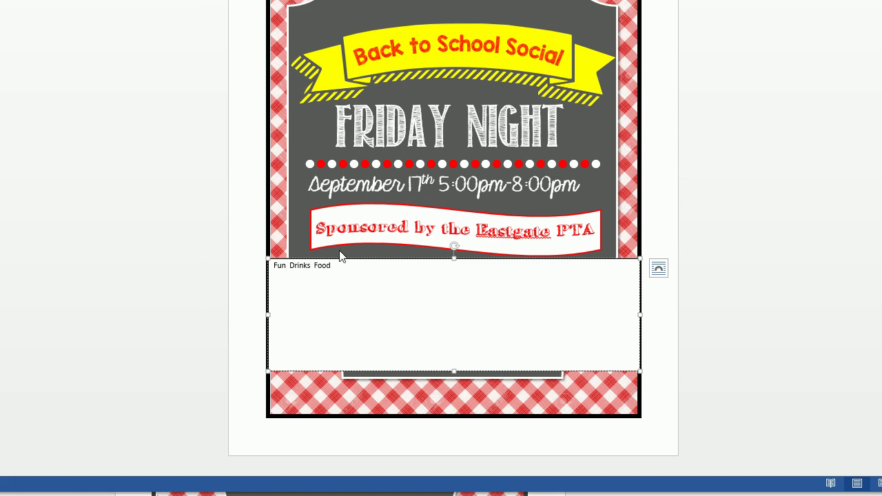
- Format the "Fun Drinks Food" text in the Return To Sender font at size 72, colored standard yellow
{"action": "left_click_drag", "start_coordinate": [311, 263], "coordinate": [246, 269]}
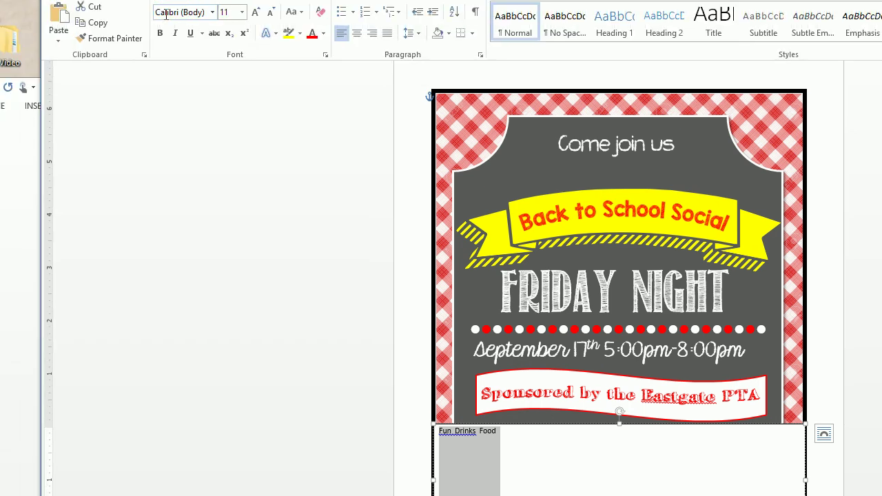
{"action": "left_click", "coordinate": [166, 12]}
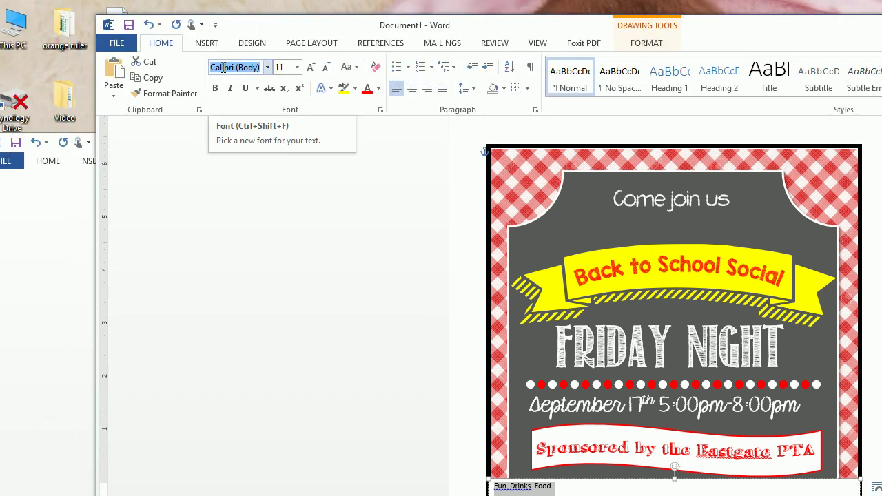
{"action": "type", "text": "Return To Sender"}
{"action": "key", "text": "Return"}
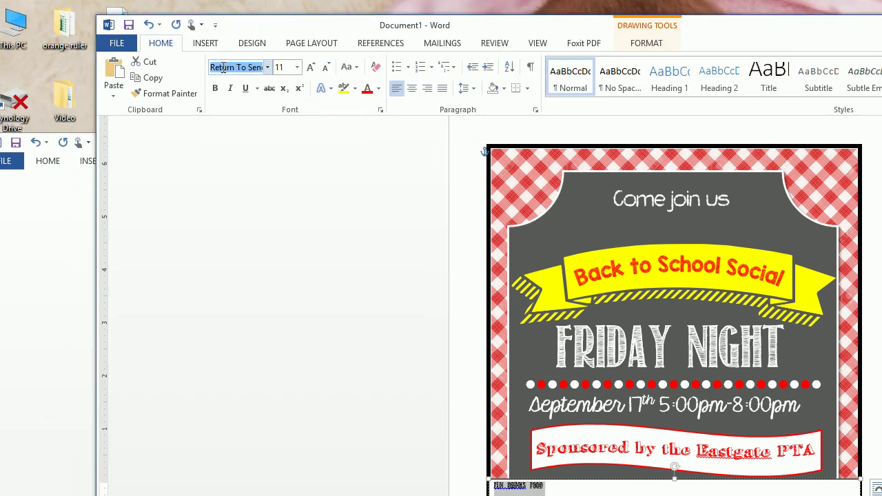
{"action": "left_click", "coordinate": [286, 67]}
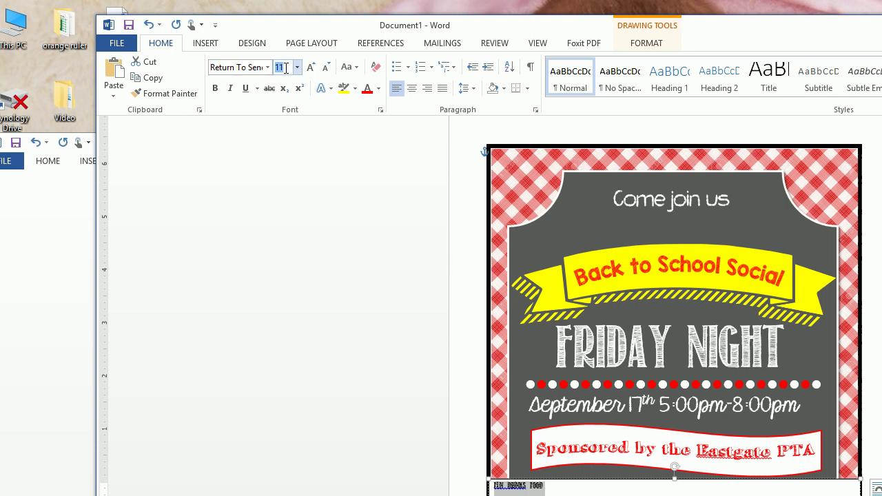
{"action": "key", "text": "Return"}
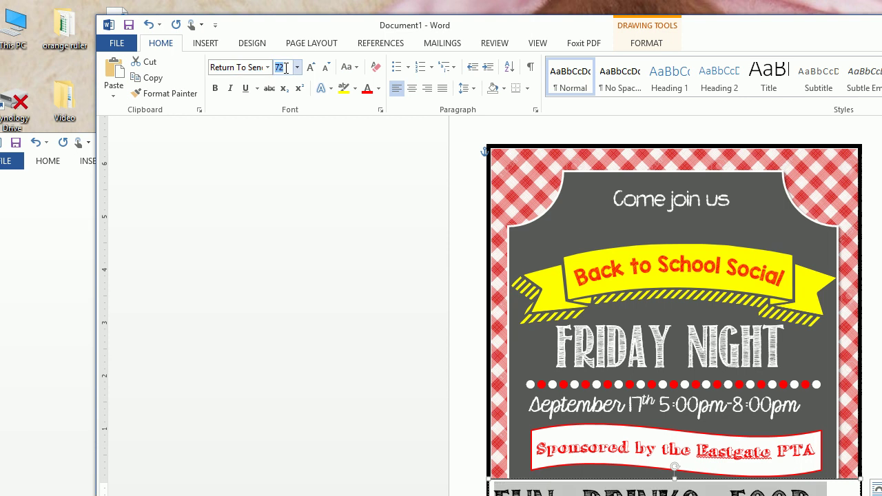
{"action": "left_click", "coordinate": [378, 89]}
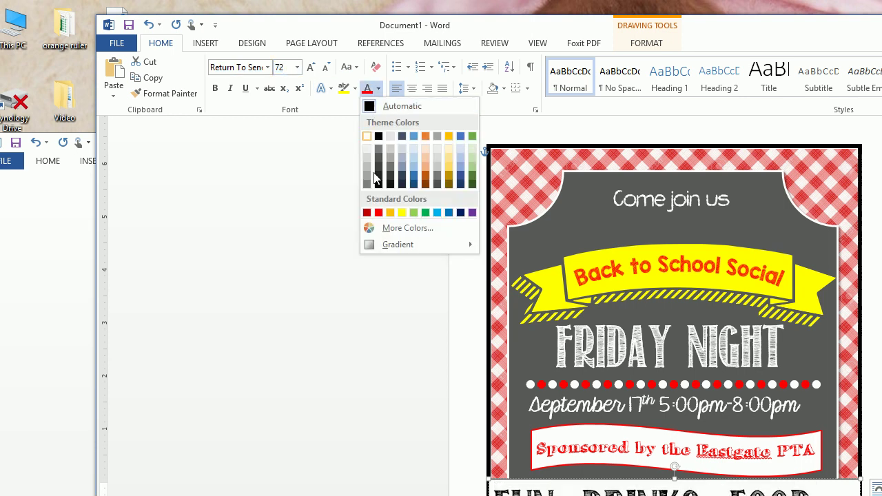
{"action": "left_click", "coordinate": [400, 213]}
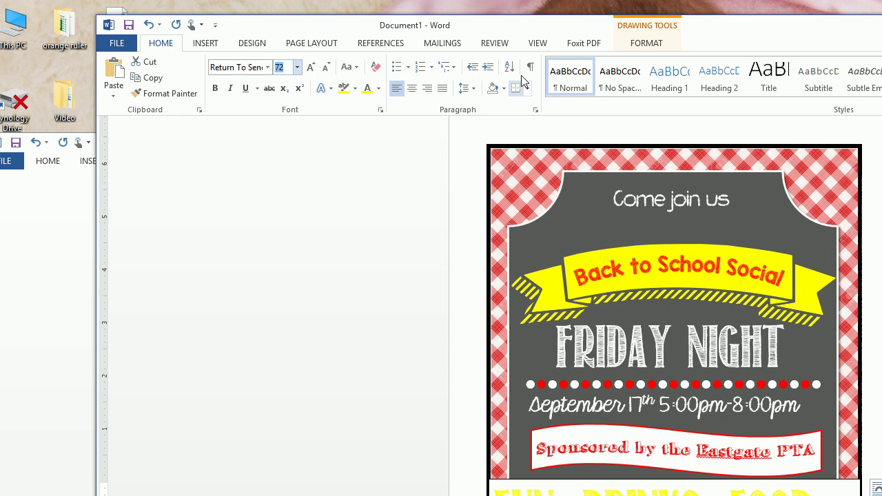
- Remove the fill and the outline from the "Fun Drinks Food" text box
{"action": "left_click", "coordinate": [643, 44]}
{"action": "left_click", "coordinate": [585, 62]}
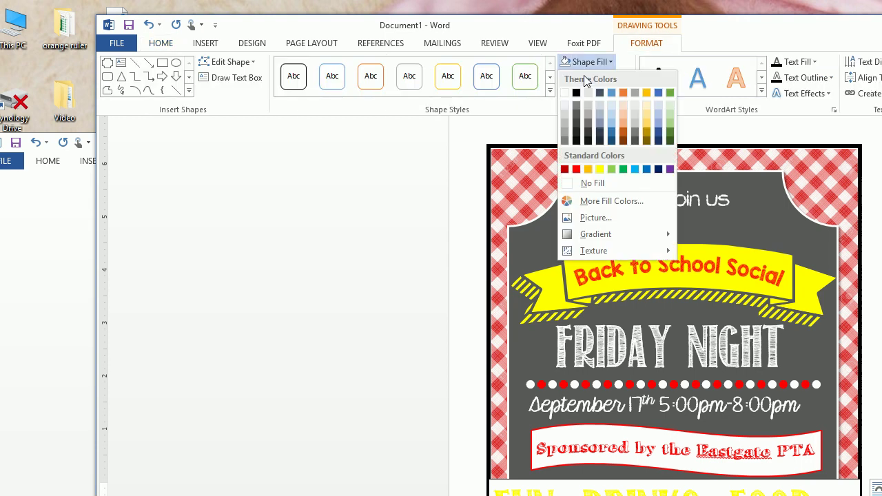
{"action": "left_click", "coordinate": [582, 183]}
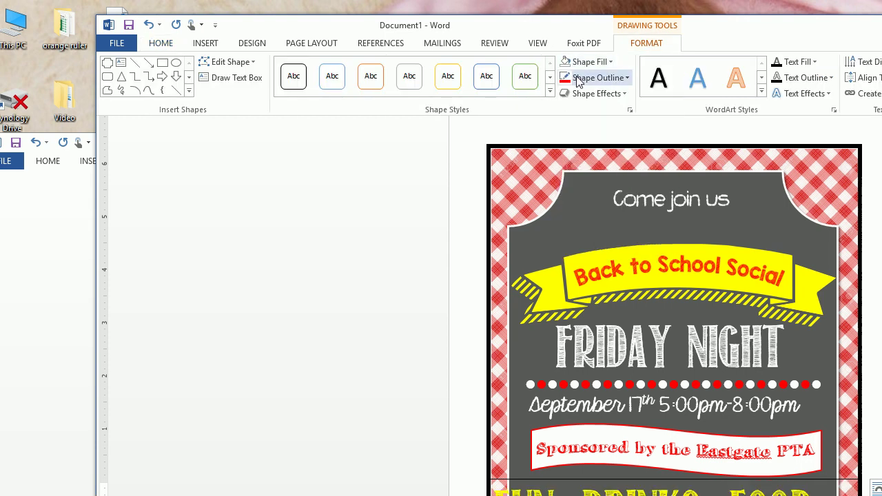
{"action": "left_click", "coordinate": [575, 77]}
{"action": "left_click", "coordinate": [592, 199]}
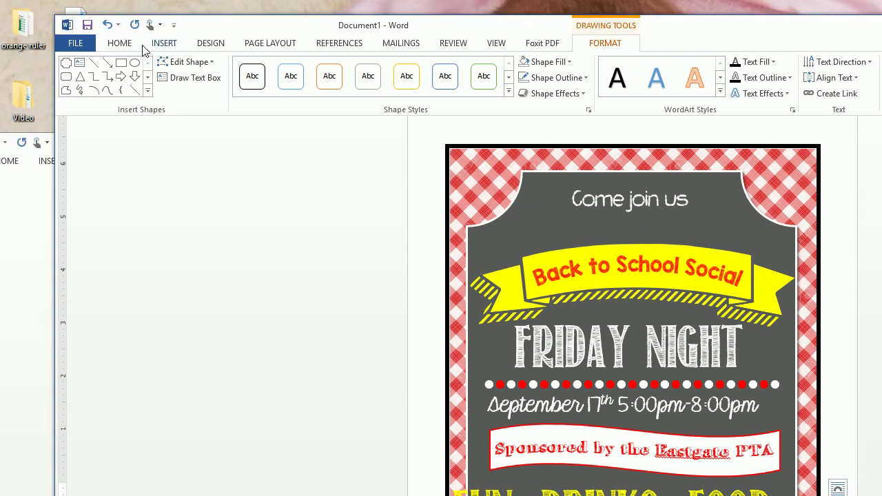
- Center the "Fun Drinks Food" text, curve it with the upward arch Follow Path transform, and nudge the box into place below the banner
{"action": "left_click", "coordinate": [121, 43]}
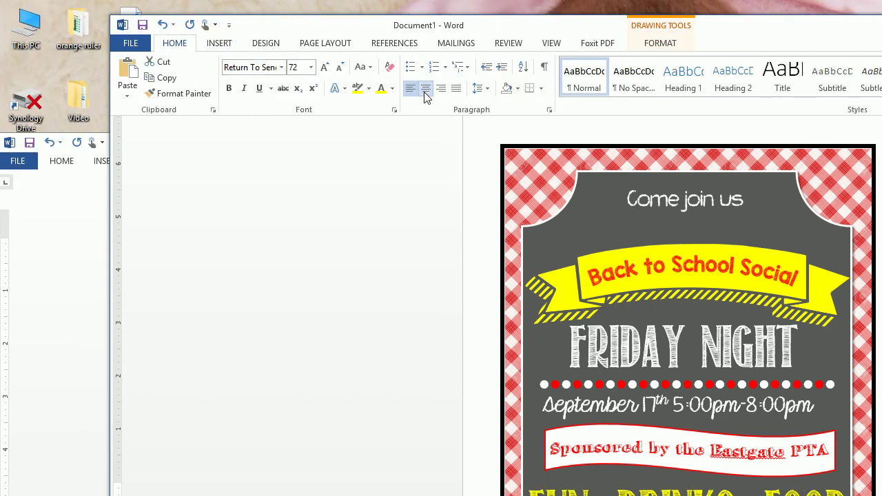
{"action": "left_click", "coordinate": [660, 43]}
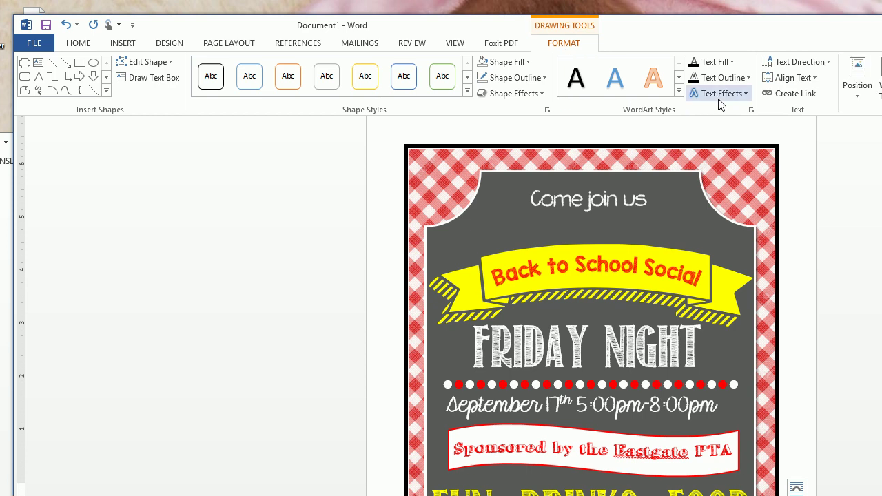
{"action": "left_click", "coordinate": [790, 93]}
{"action": "mouse_move", "coordinate": [655, 271]}
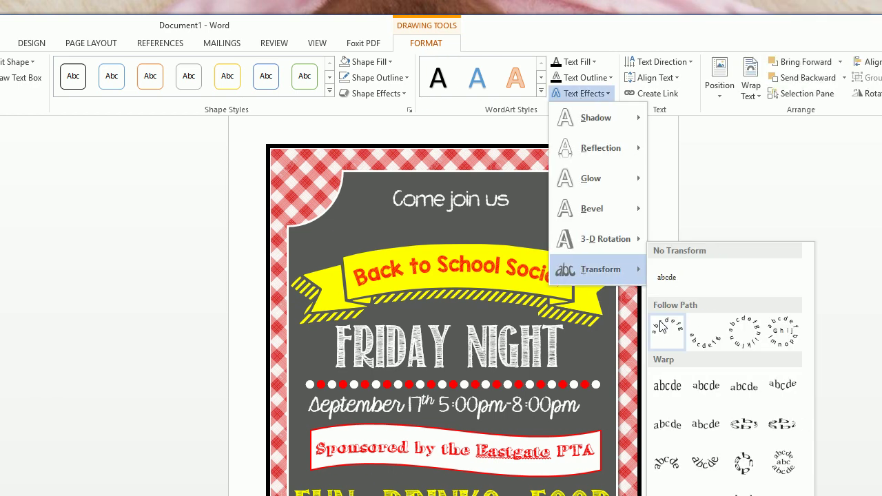
{"action": "left_click", "coordinate": [660, 325]}
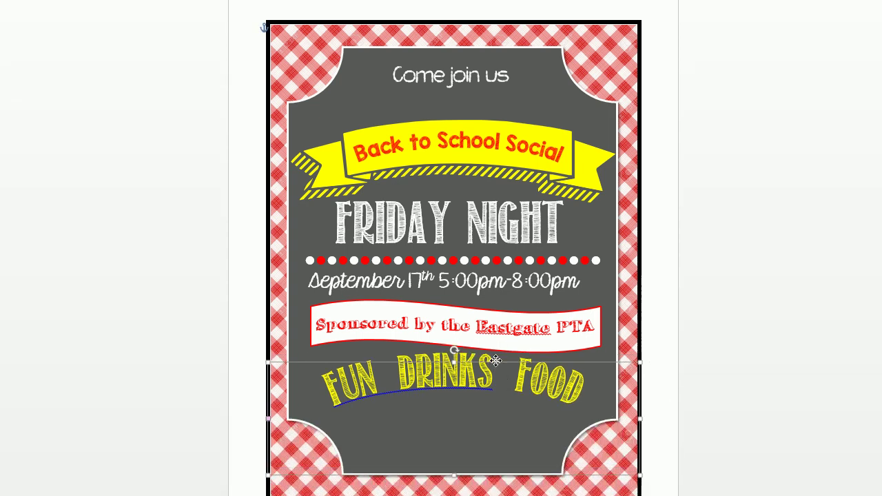
{"action": "left_click_drag", "start_coordinate": [495, 361], "coordinate": [496, 359]}
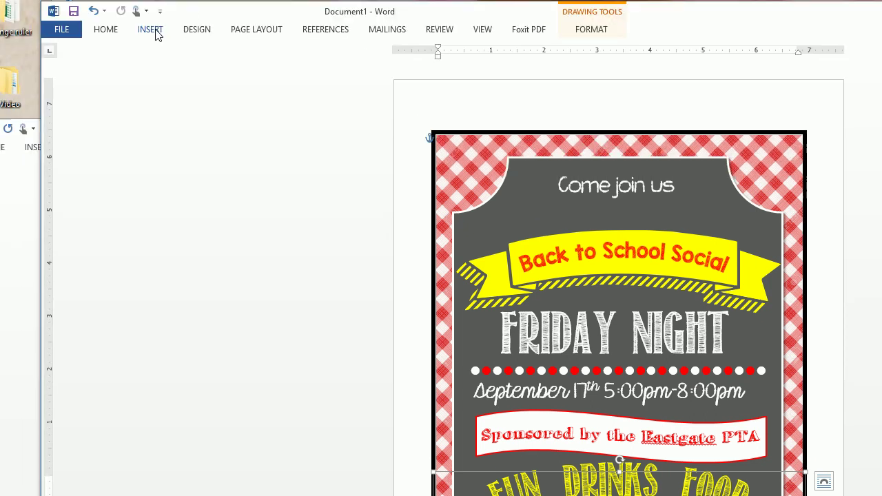
- Add a text box reading "See You!" below the "Fun Drinks Food" line, with no fill and no outline
{"action": "left_click", "coordinate": [157, 35]}
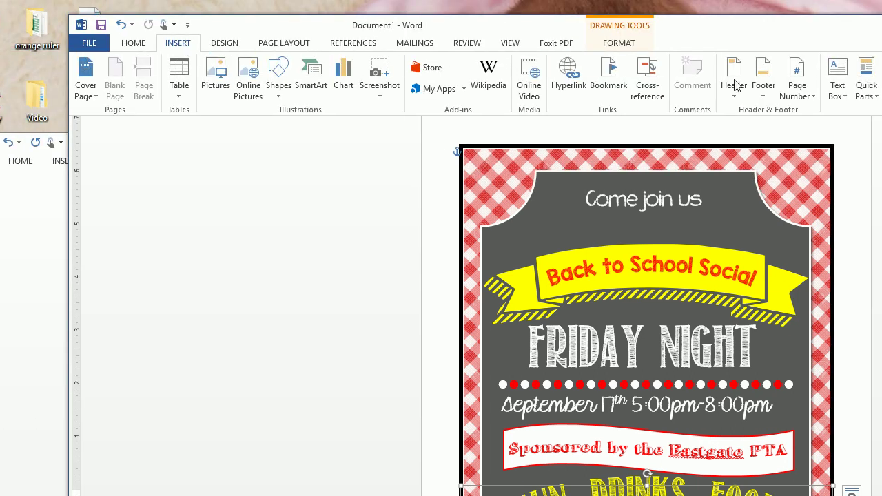
{"action": "left_click", "coordinate": [806, 77]}
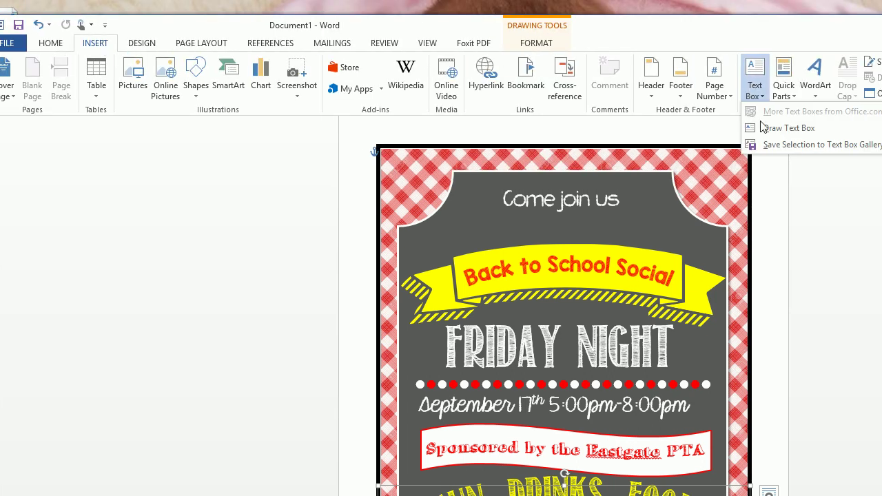
{"action": "left_click", "coordinate": [764, 127]}
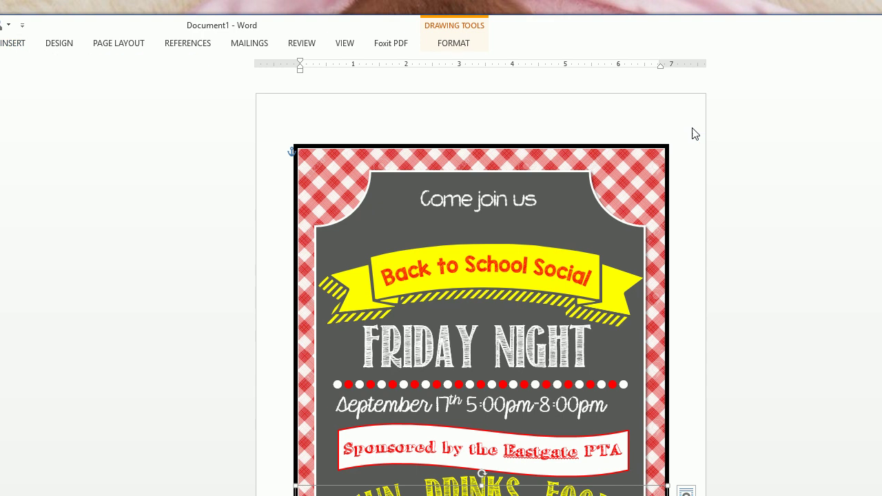
{"action": "mouse_move", "coordinate": [326, 478]}
{"action": "left_mouse_down"}
{"action": "mouse_move", "coordinate": [404, 495]}
{"action": "mouse_move", "coordinate": [565, 495]}
{"action": "left_mouse_up"}
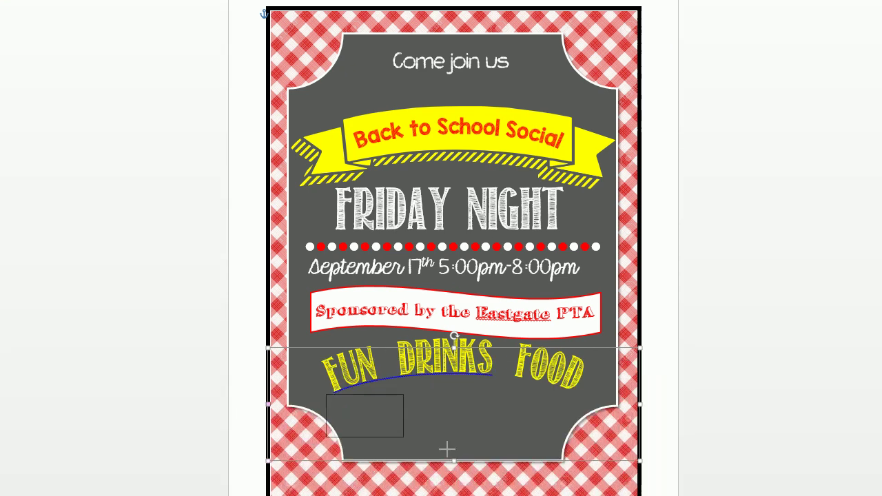
{"action": "left_click_drag", "start_coordinate": [565, 381], "coordinate": [565, 383]}
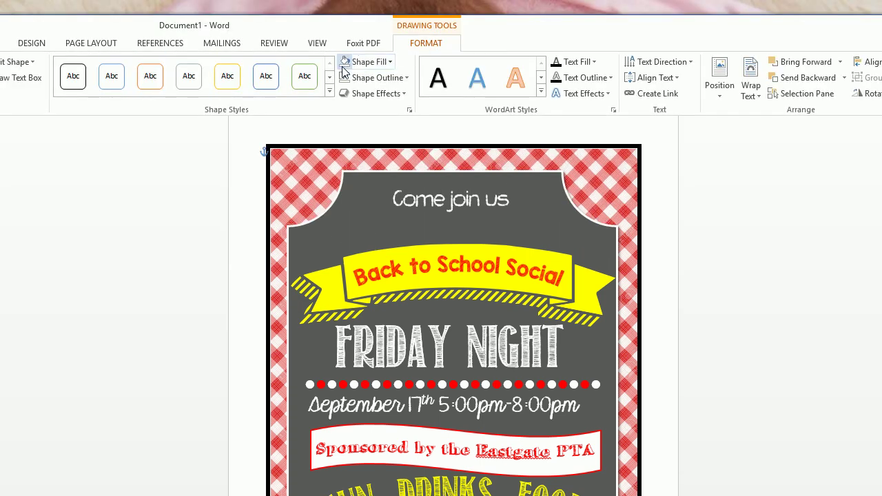
{"action": "left_click", "coordinate": [344, 79]}
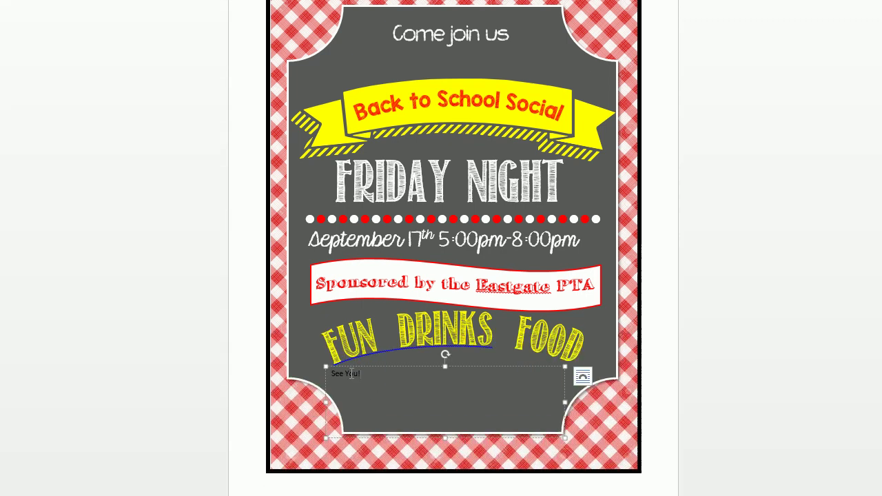
- Set the "See You!" text in the KG Tangled Up font at size 48 and center it
{"action": "triple_click", "coordinate": [352, 373]}
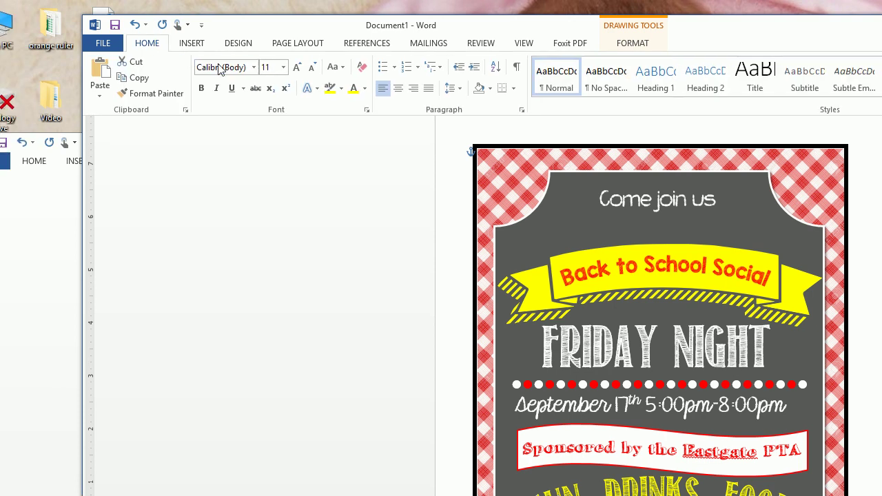
{"action": "left_click", "coordinate": [230, 70]}
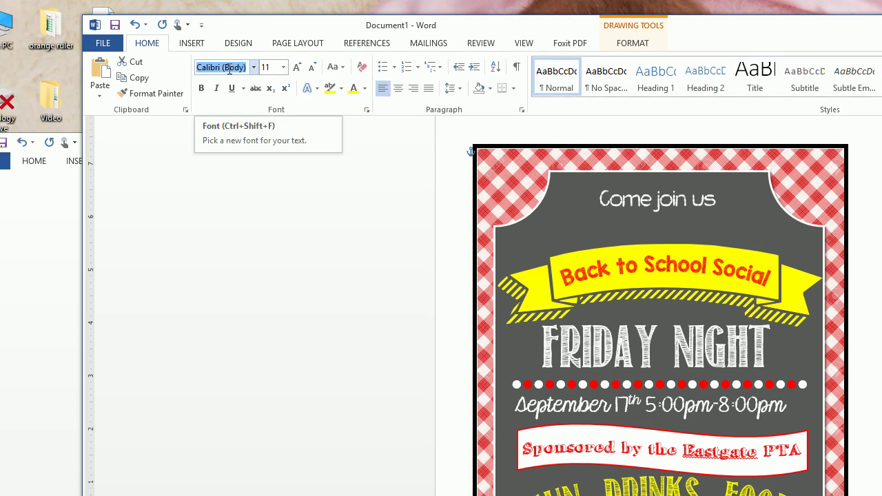
{"action": "type", "text": "GIK"}
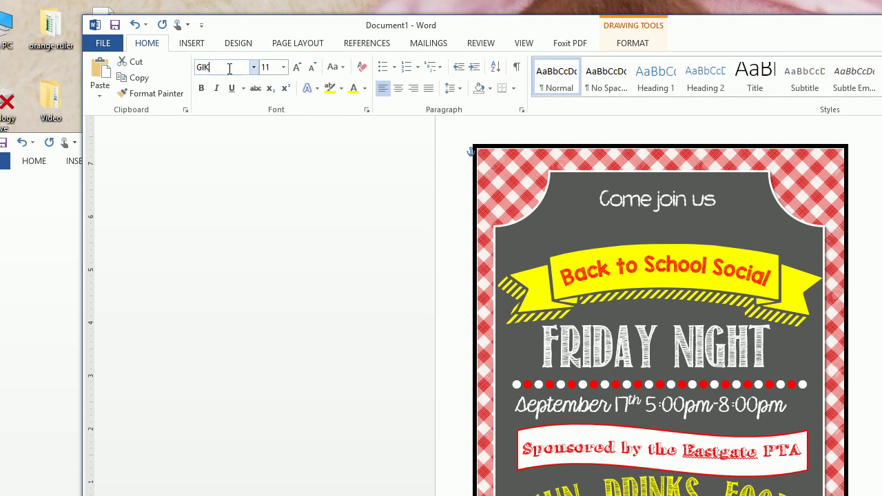
{"action": "type", "text": "KG Tangled Up"}
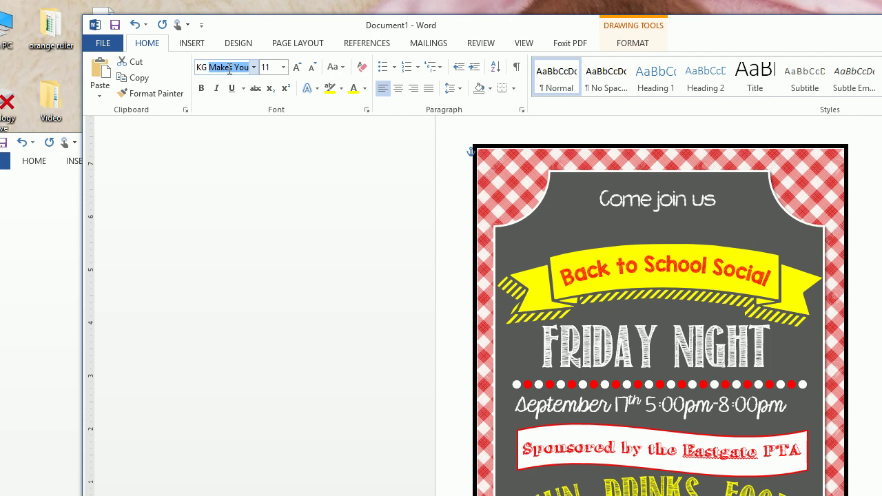
{"action": "left_click", "coordinate": [268, 64]}
{"action": "type", "text": "48"}
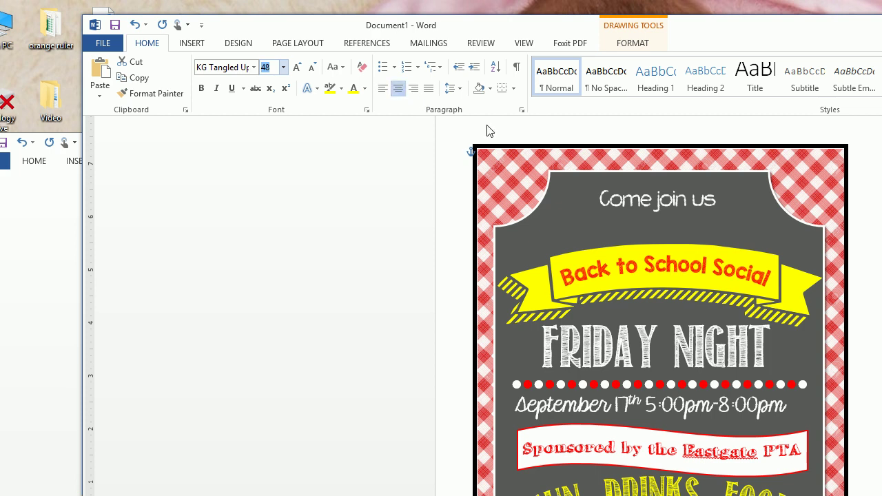
- Apply the upward triangle Warp transform to the "See You!" text and move its box slightly up toward the food line
{"action": "left_click", "coordinate": [636, 45]}
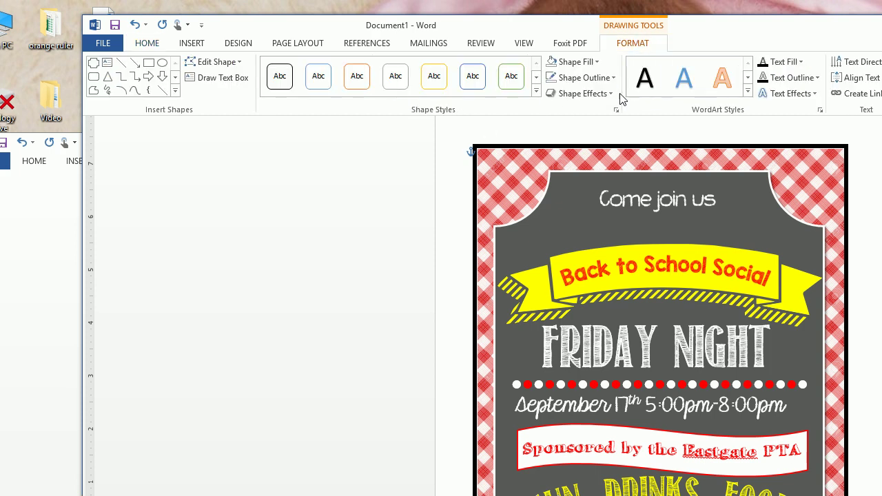
{"action": "left_click", "coordinate": [731, 94]}
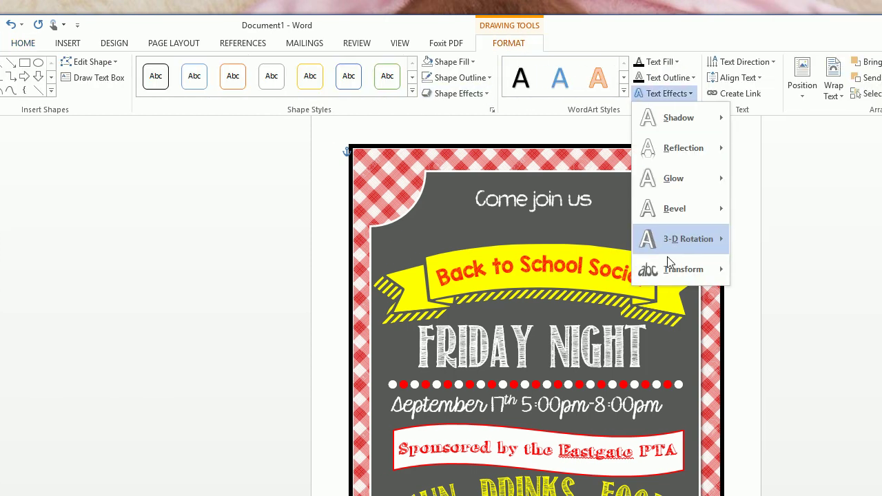
{"action": "mouse_move", "coordinate": [657, 268]}
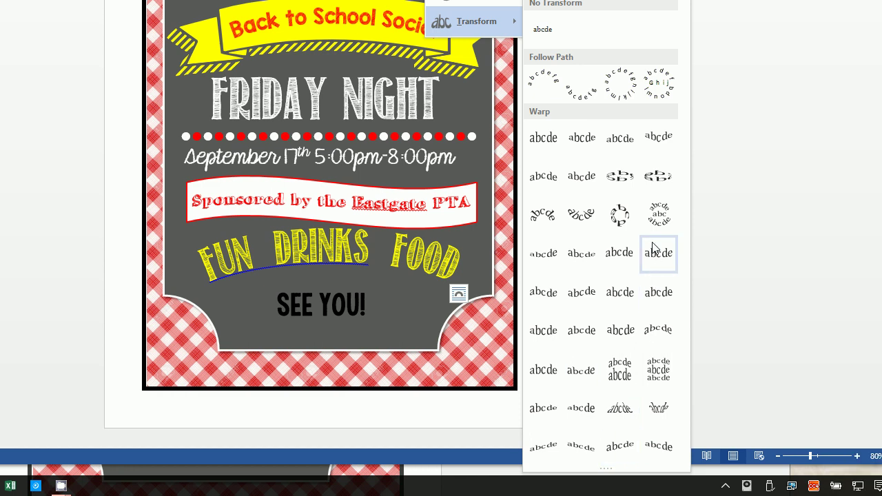
{"action": "left_click", "coordinate": [622, 143]}
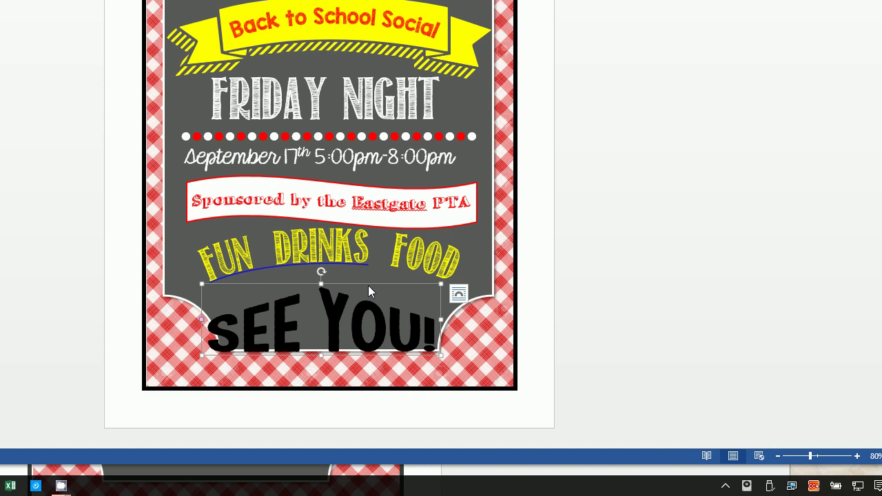
{"action": "left_click_drag", "start_coordinate": [369, 284], "coordinate": [371, 272]}
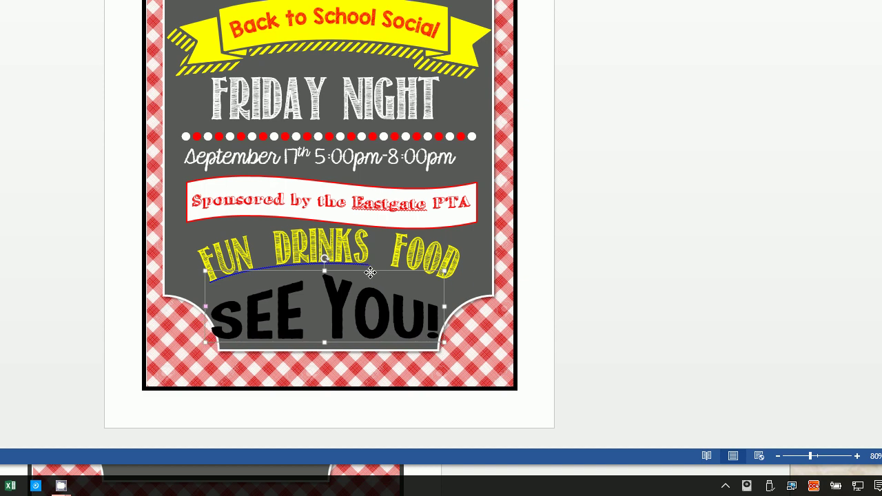
- Select all of the "See You!" text and open its font color choices
{"action": "left_click", "coordinate": [407, 315]}
{"action": "key", "text": "ctrl+a"}
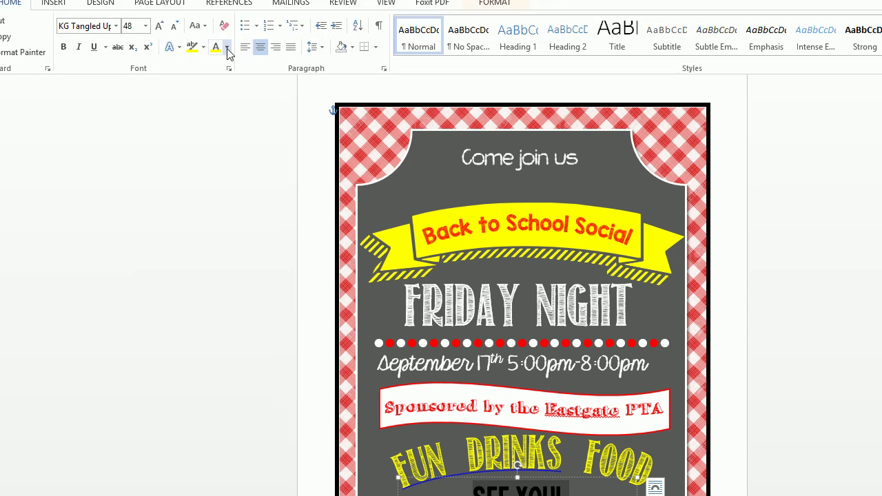
{"action": "left_click", "coordinate": [226, 48]}
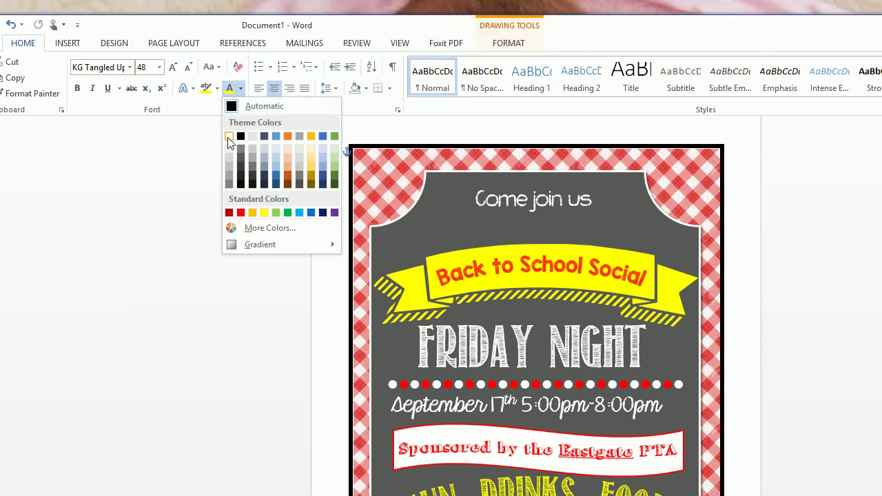